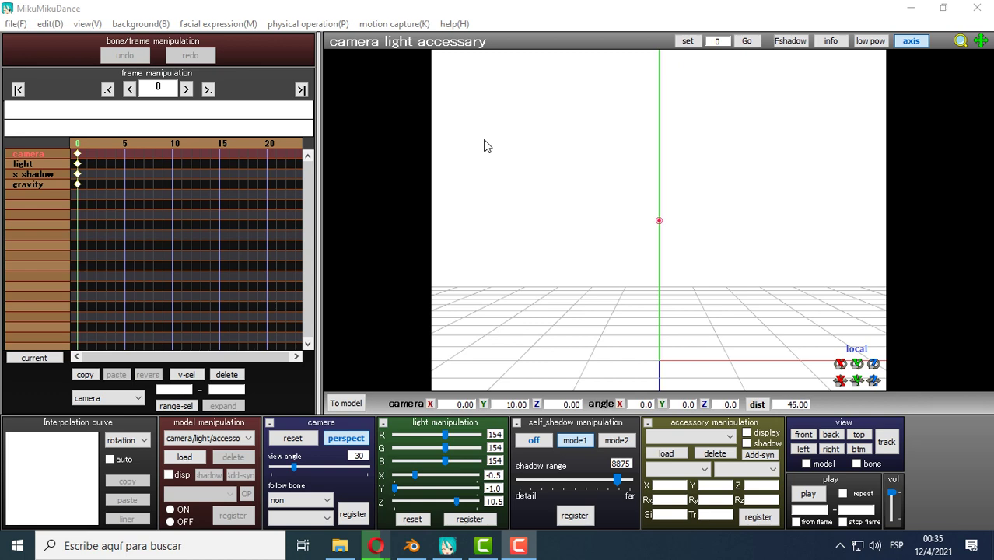
- Bring the empty MikuMikuDance project window to the front
left_click(589, 26)
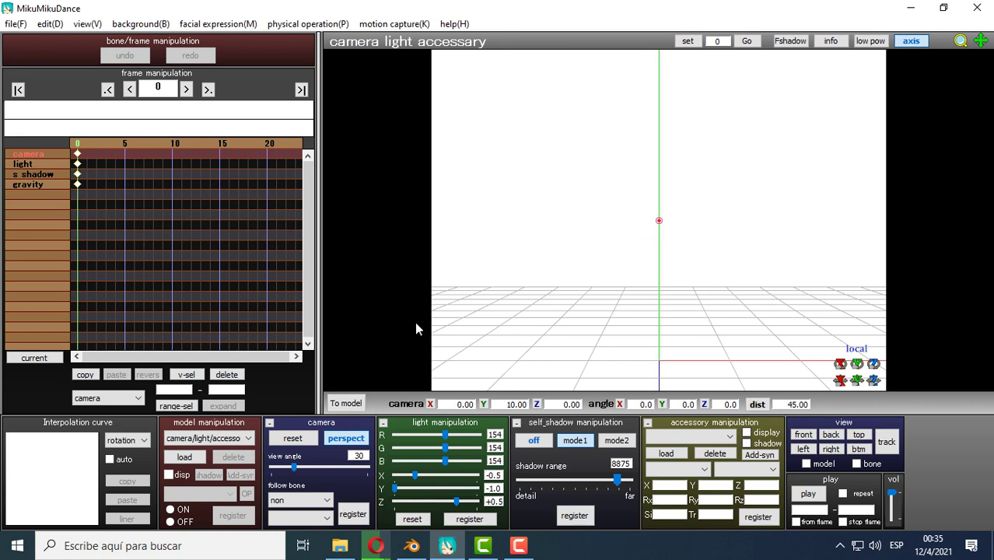
- Load the TDA Electric Love Miku .pmx model onto the stage and orbit around her
left_click(184, 457)
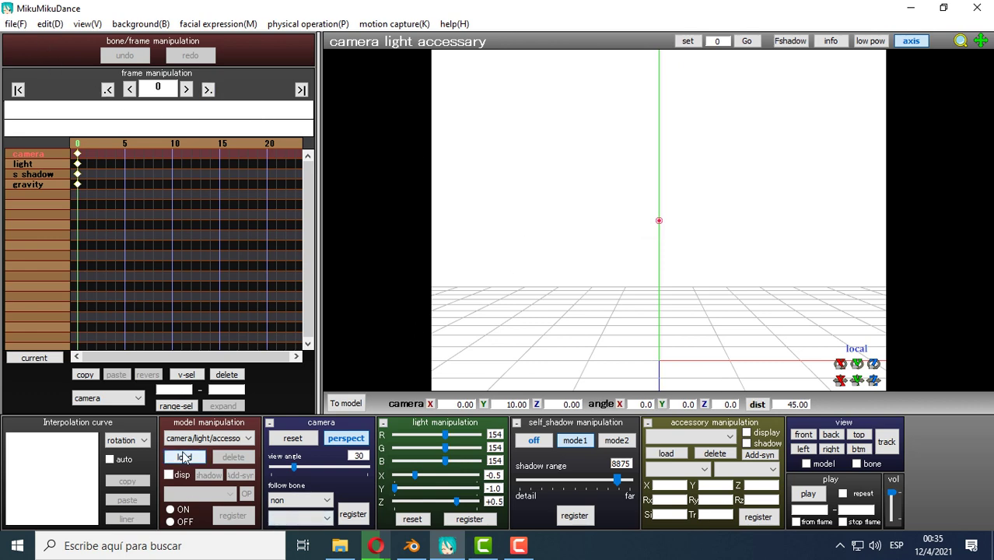
double_click(206, 137)
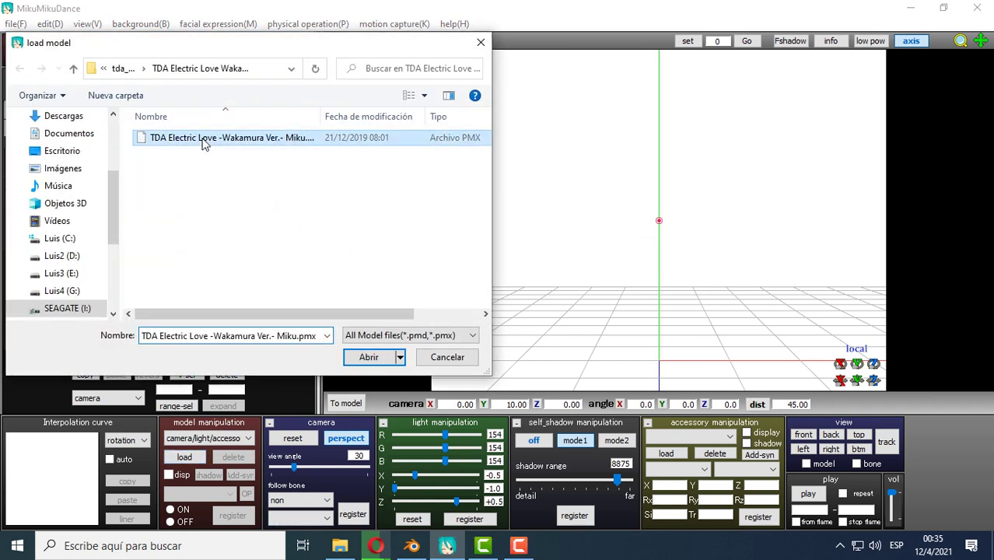
left_click(513, 331)
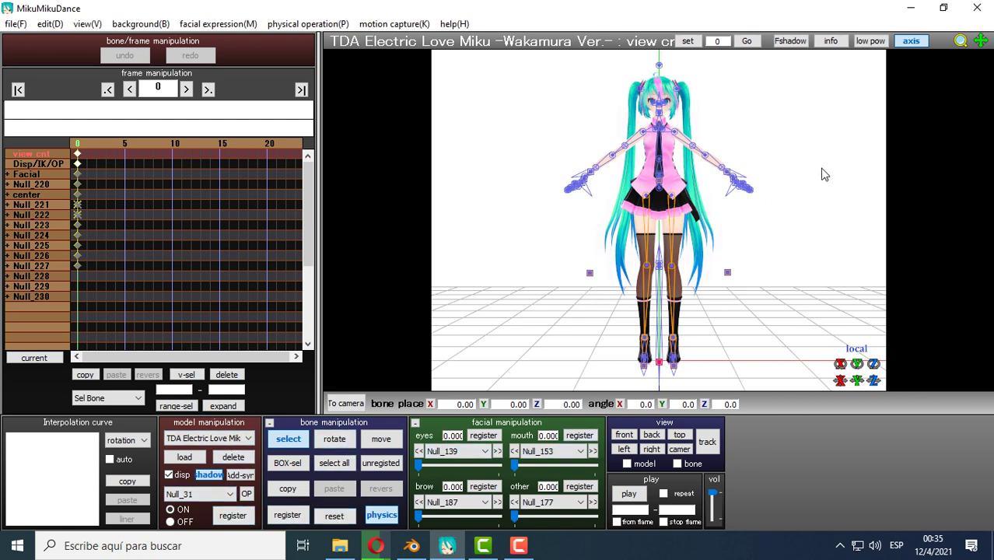
mouse_move(773, 257)
right_mouse_down()
mouse_move(619, 247)
mouse_move(704, 243)
mouse_move(670, 271)
mouse_move(695, 260)
mouse_move(581, 140)
right_mouse_up()
- Apply the Electric Love .vmd dance motion to the Miku model
left_click(16, 24)
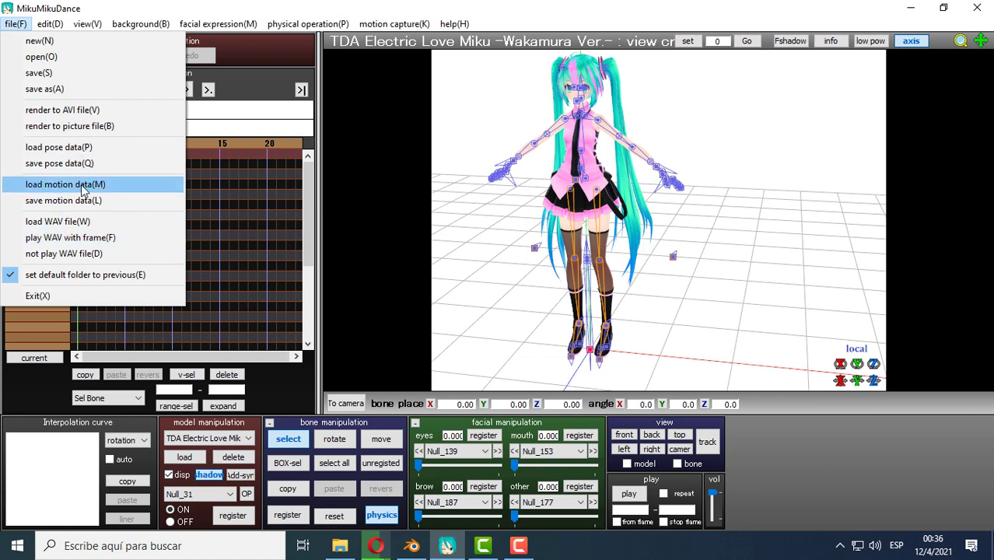
left_click(84, 188)
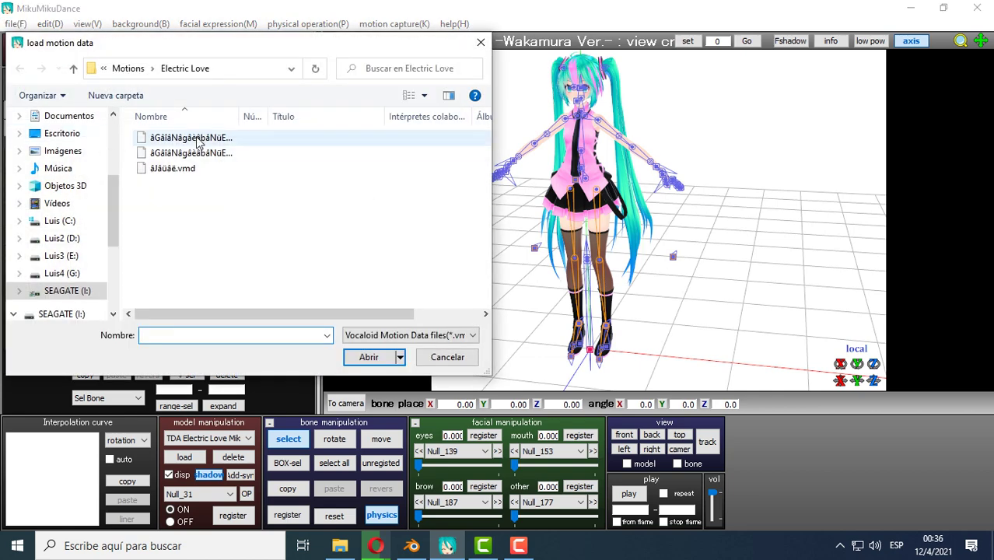
double_click(201, 138)
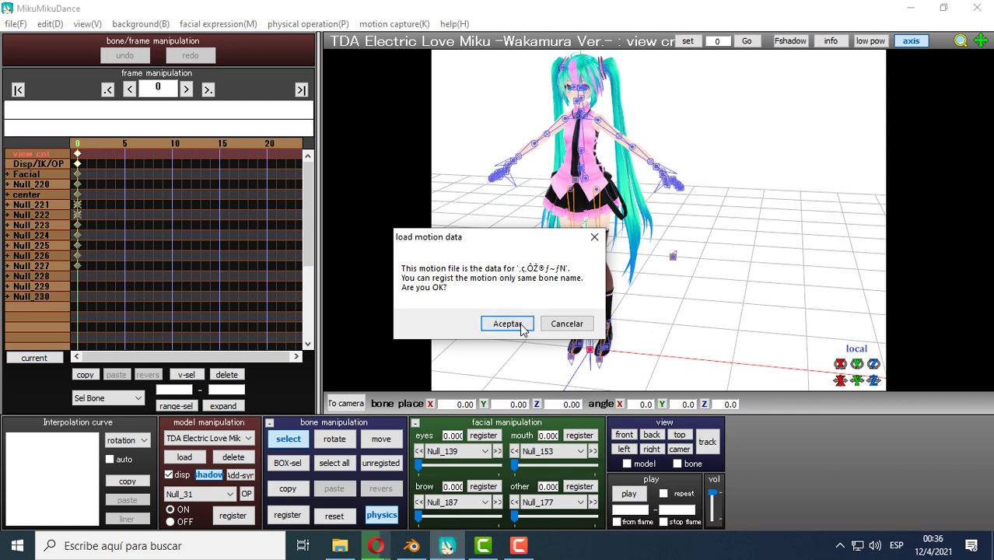
left_click(496, 323)
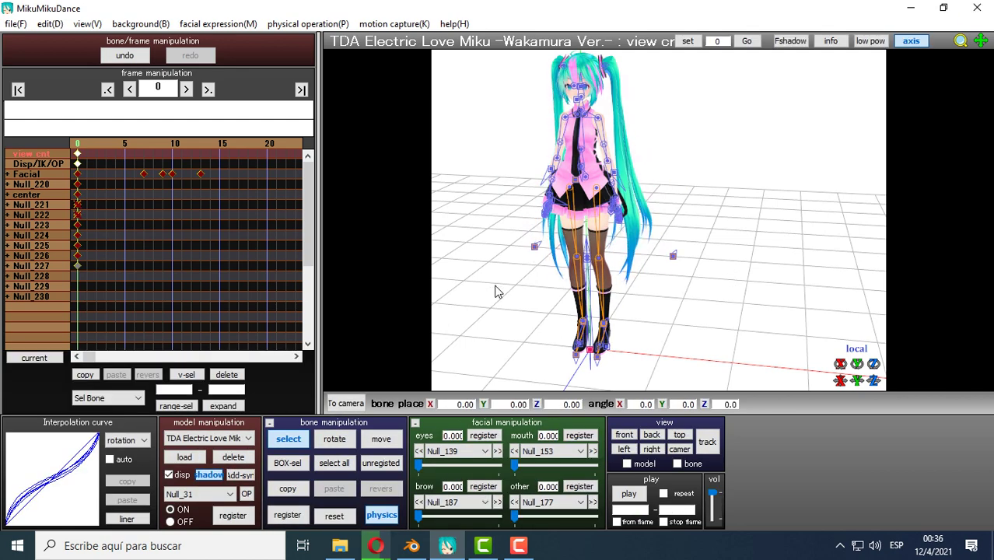
- Orbit to Miku's front and preview the dance, stopping back at frame 0
mouse_move(498, 288)
right_mouse_down()
mouse_move(560, 277)
mouse_move(517, 281)
mouse_move(589, 367)
right_mouse_up()
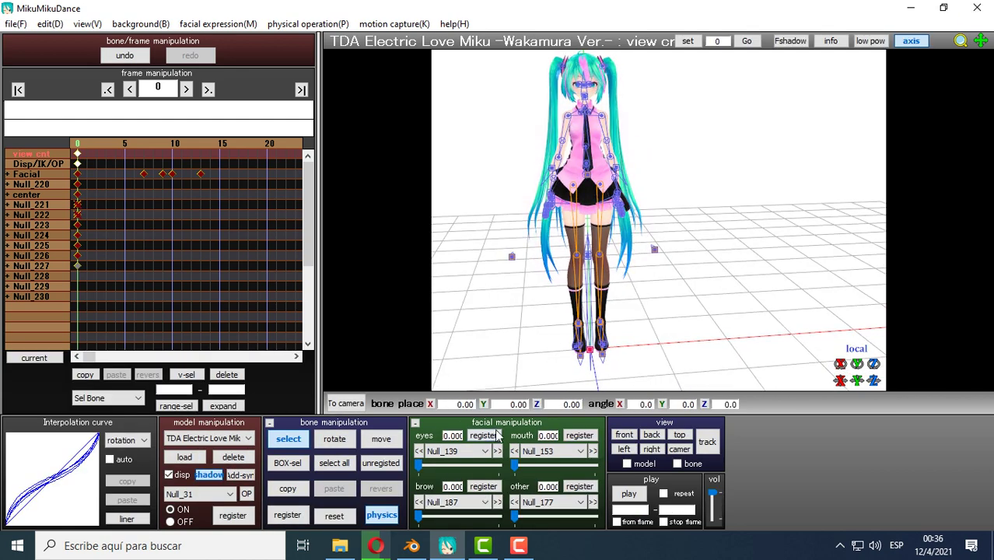
left_click(629, 495)
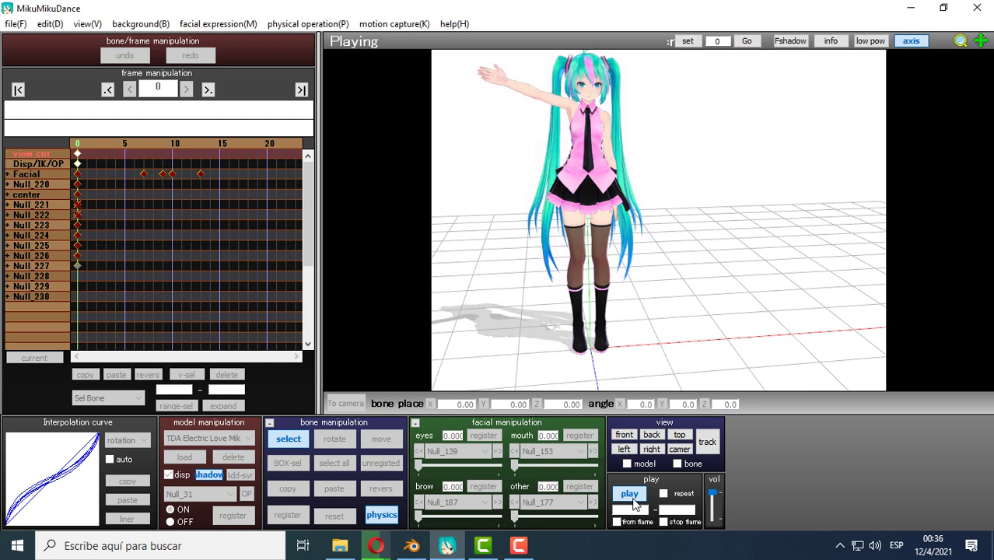
left_click(630, 495)
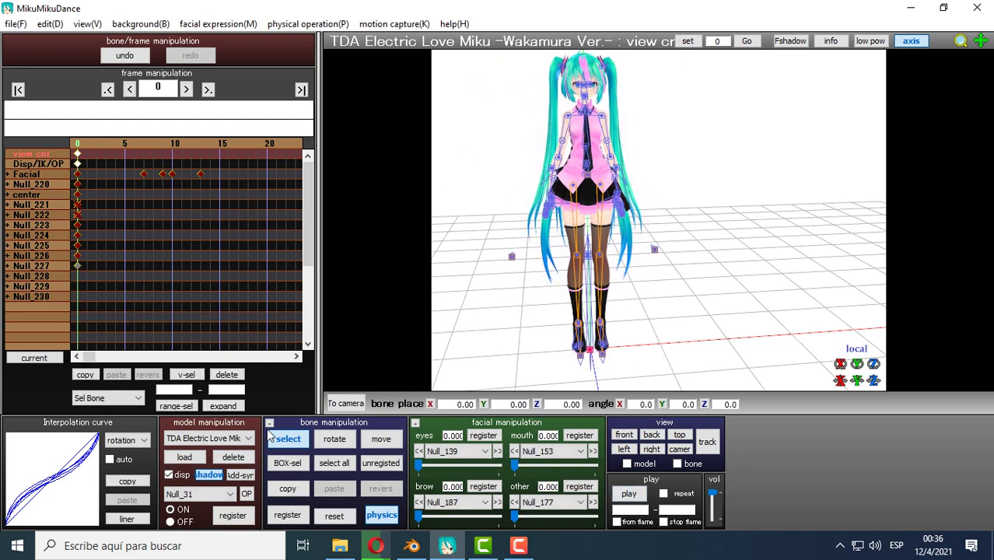
left_click(215, 438)
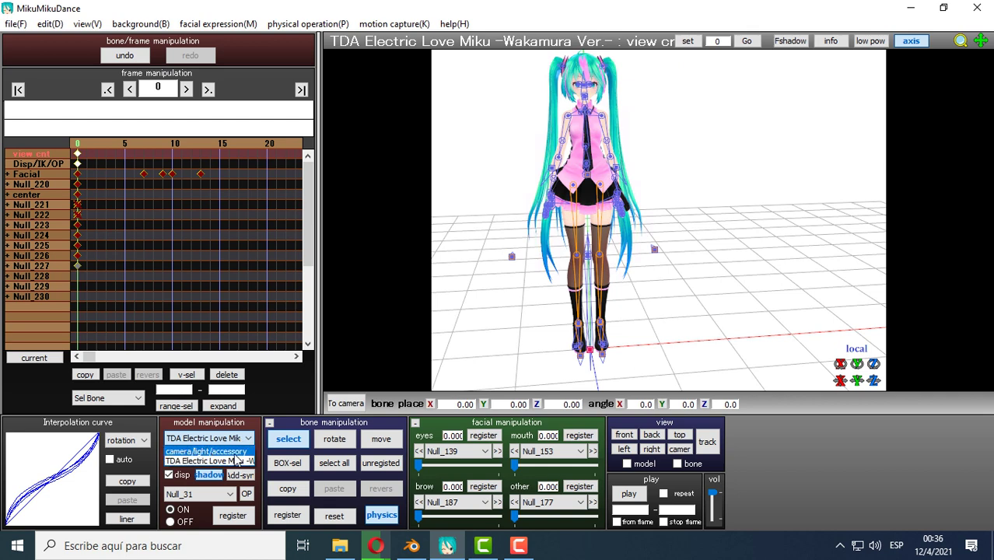
- Load the Electric Love camera .vmd for camera/light/accessory and preview the camera cuts
left_click(206, 451)
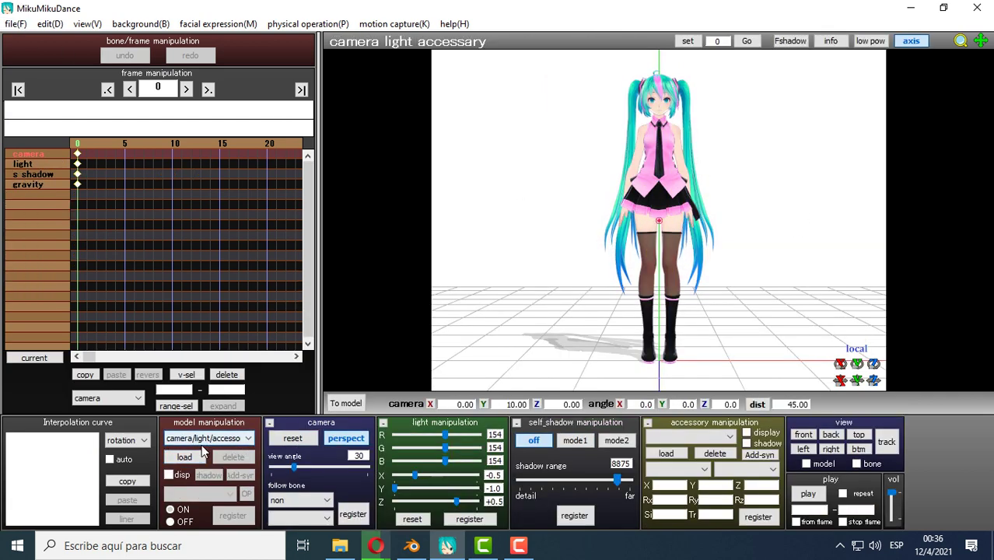
left_click(15, 25)
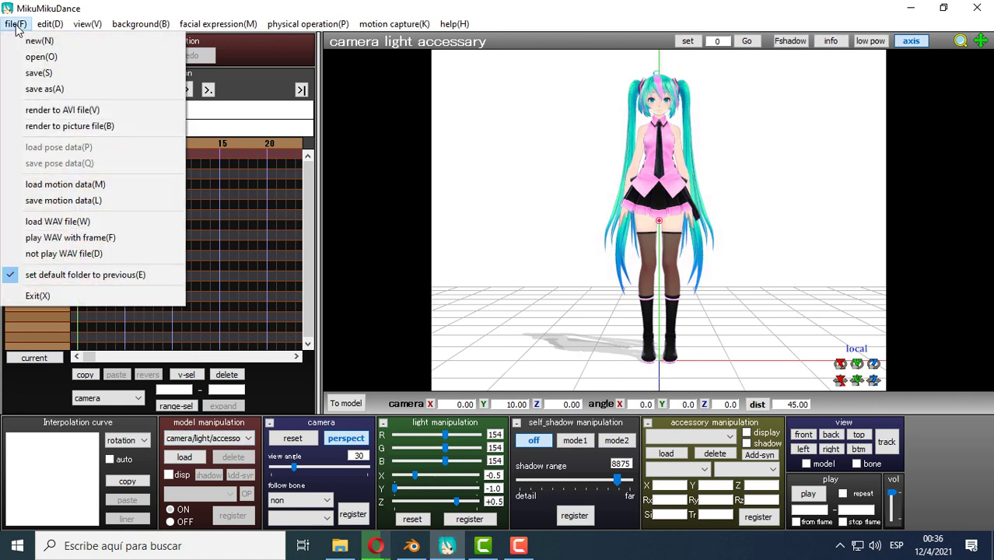
left_click(66, 184)
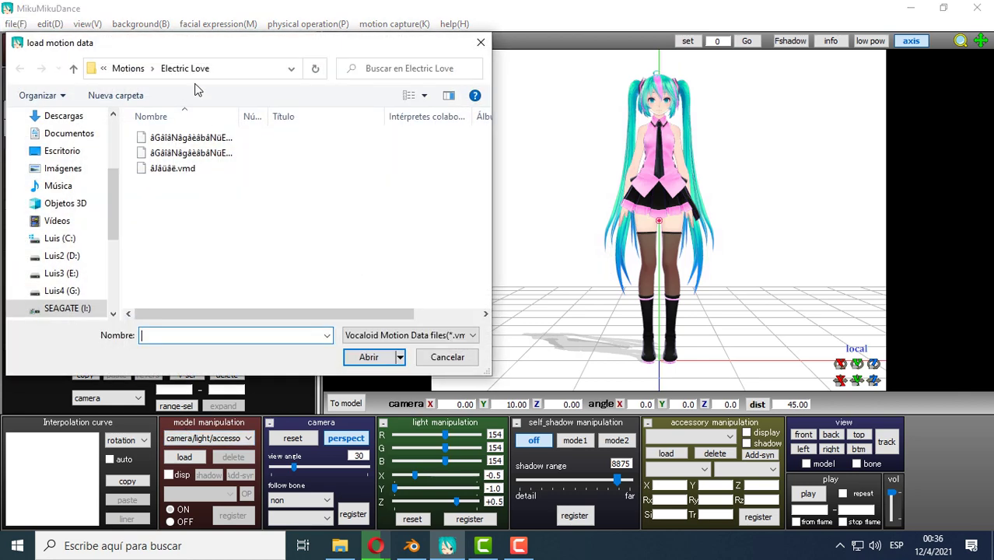
double_click(174, 177)
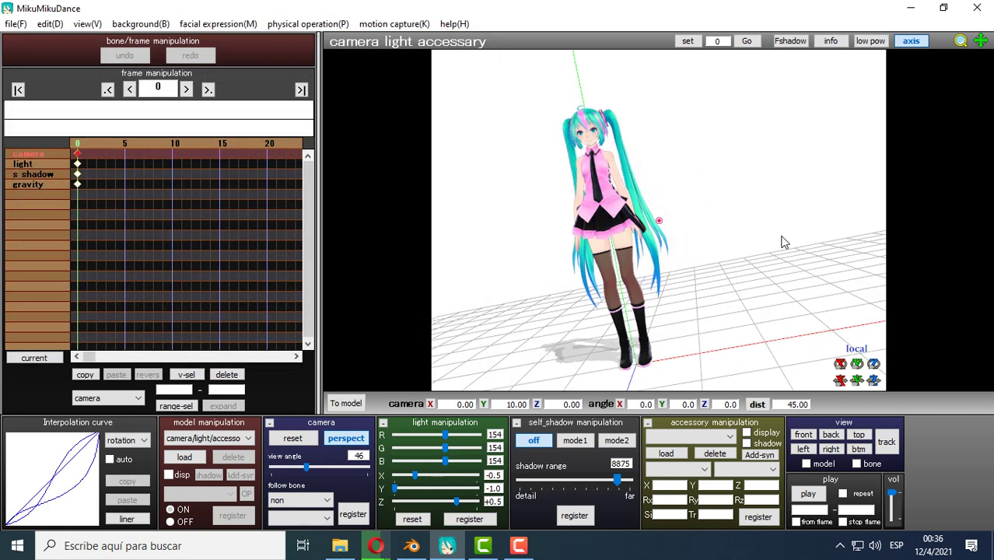
left_click(808, 495)
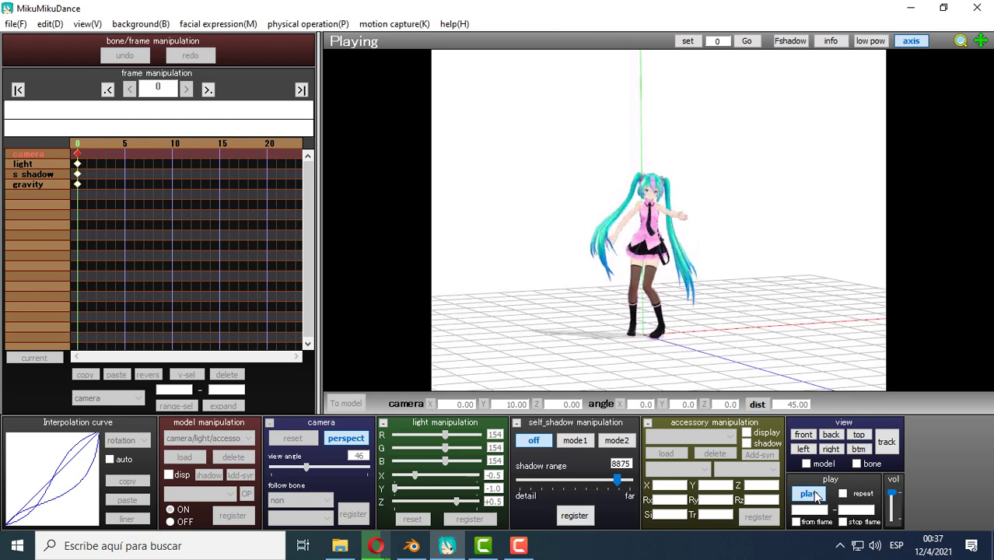
left_click(809, 494)
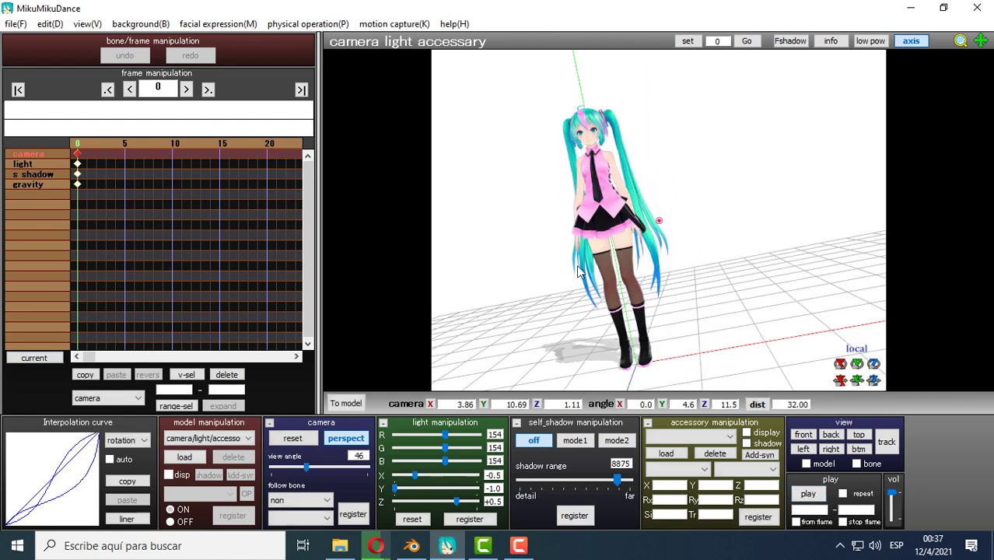
- Add Electric Love.wav as the soundtrack and preview it with the dance, stopping at frame 0
left_click(17, 24)
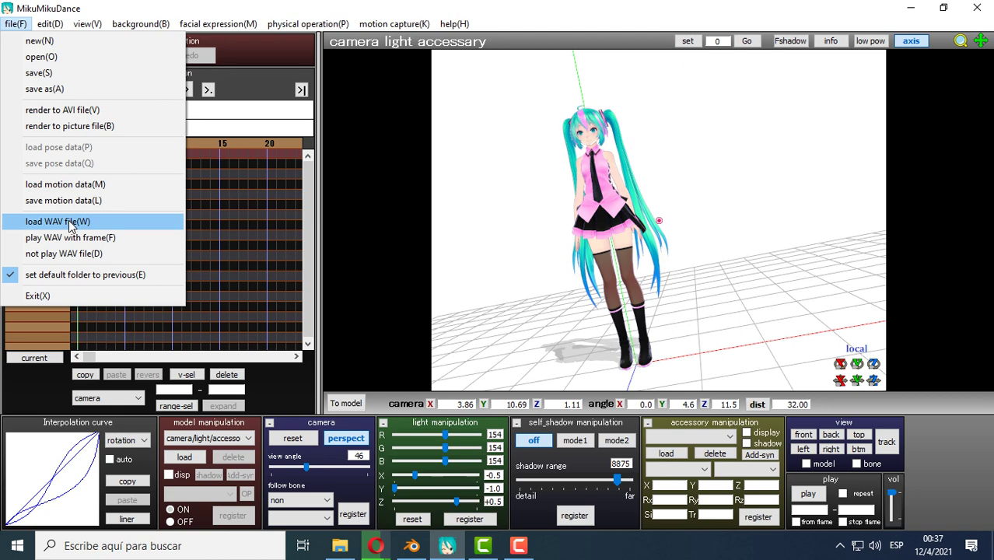
left_click(70, 222)
left_click(182, 139)
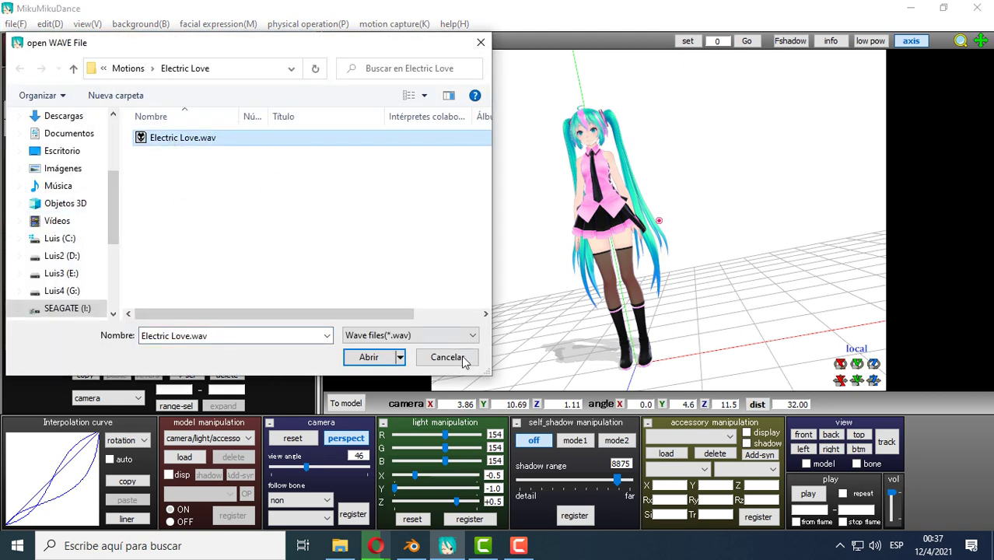
left_click(372, 358)
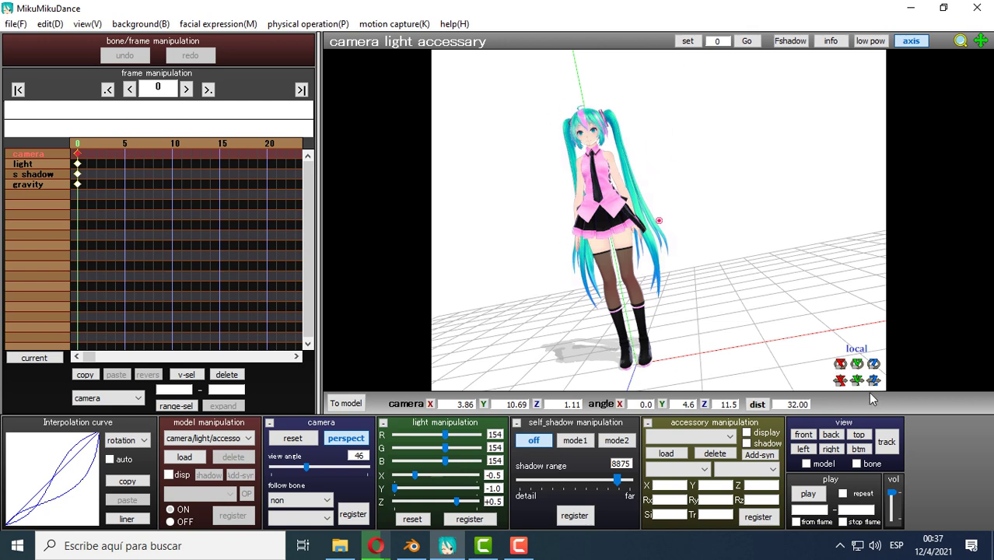
left_click(809, 495)
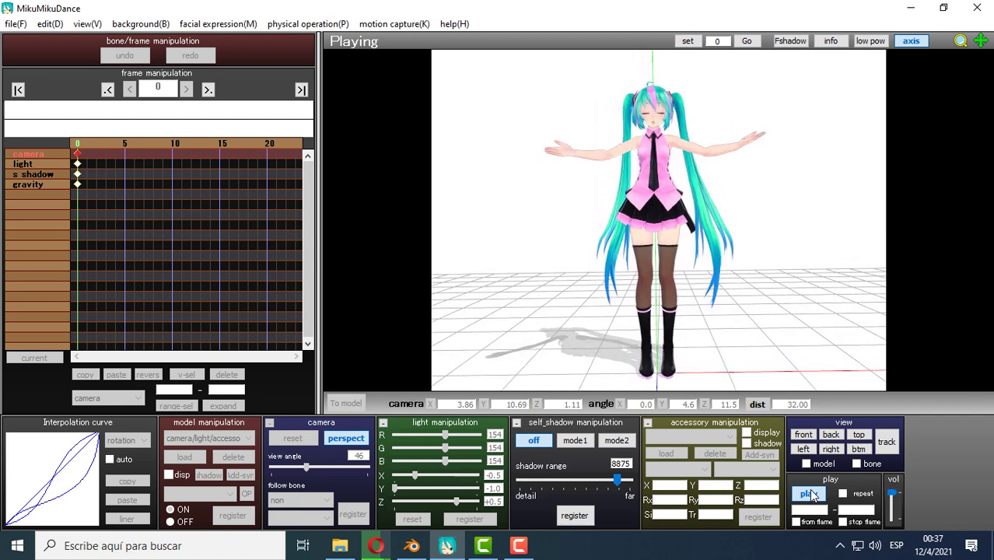
left_click(807, 496)
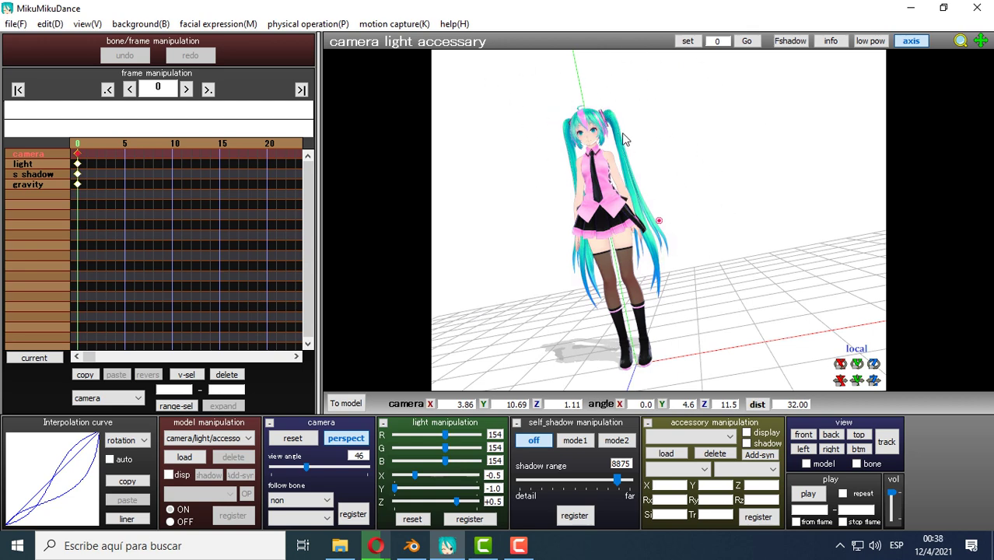
- Switch to Blender and browse the MMD model import to I:\MikuMikuDanceE_v926x64\Model
left_click(911, 7)
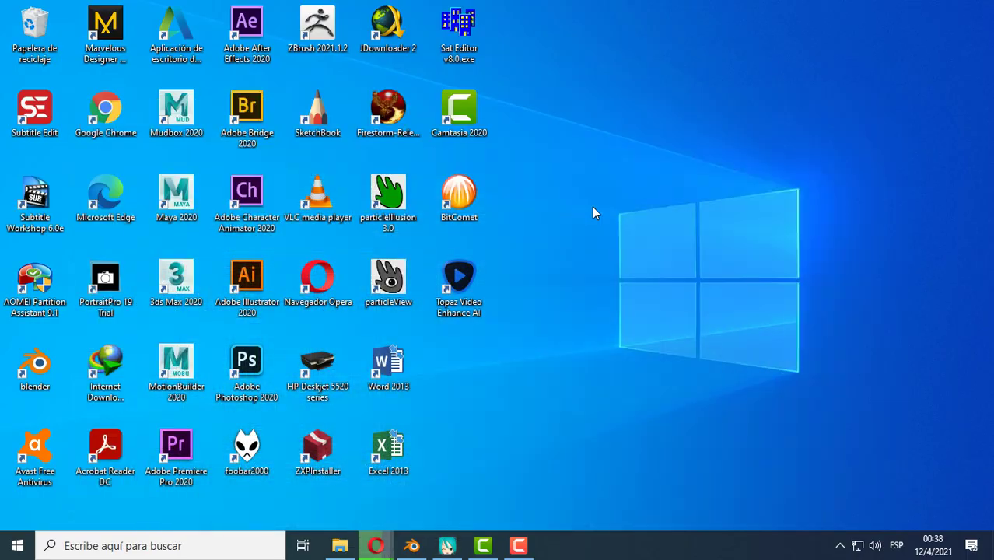
left_click(412, 545)
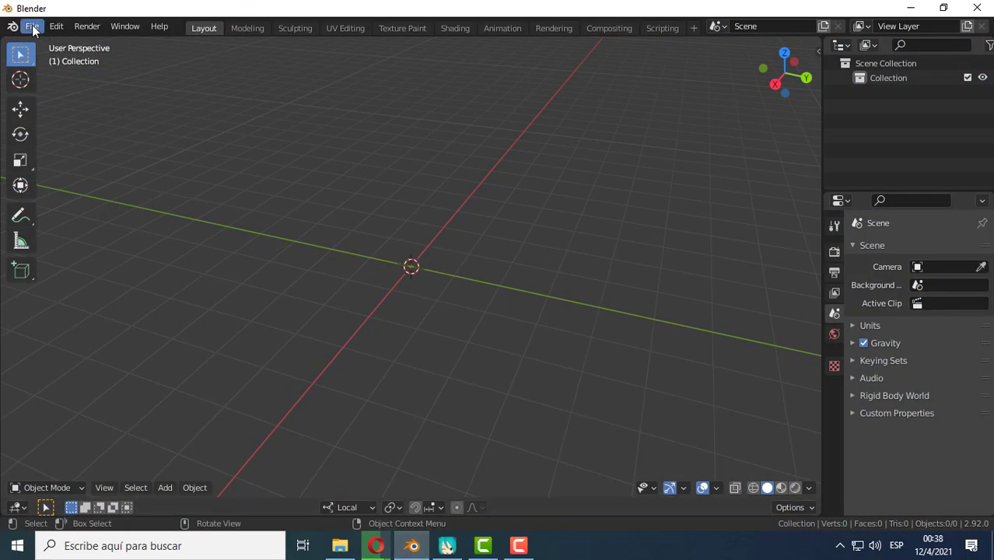
left_click(32, 26)
mouse_move(55, 223)
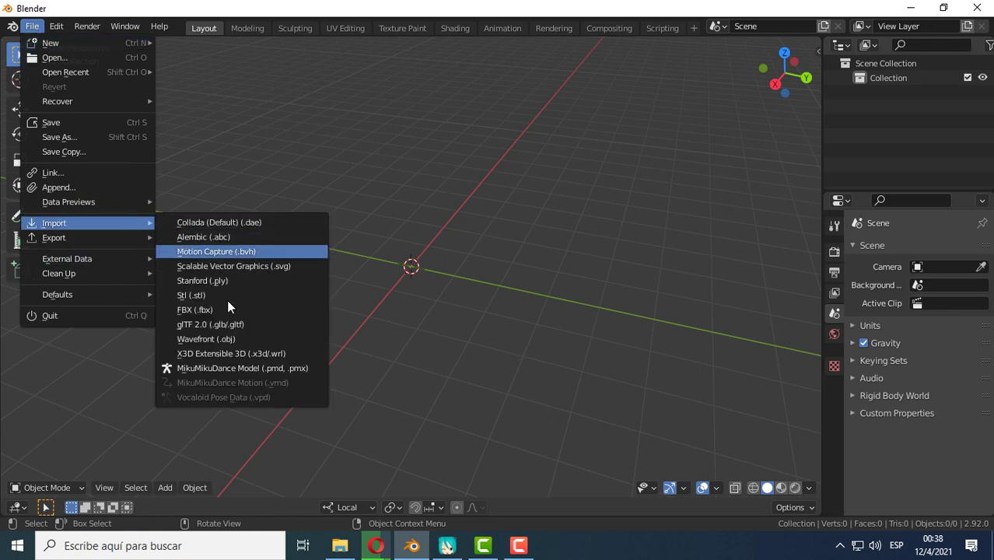
left_click(254, 369)
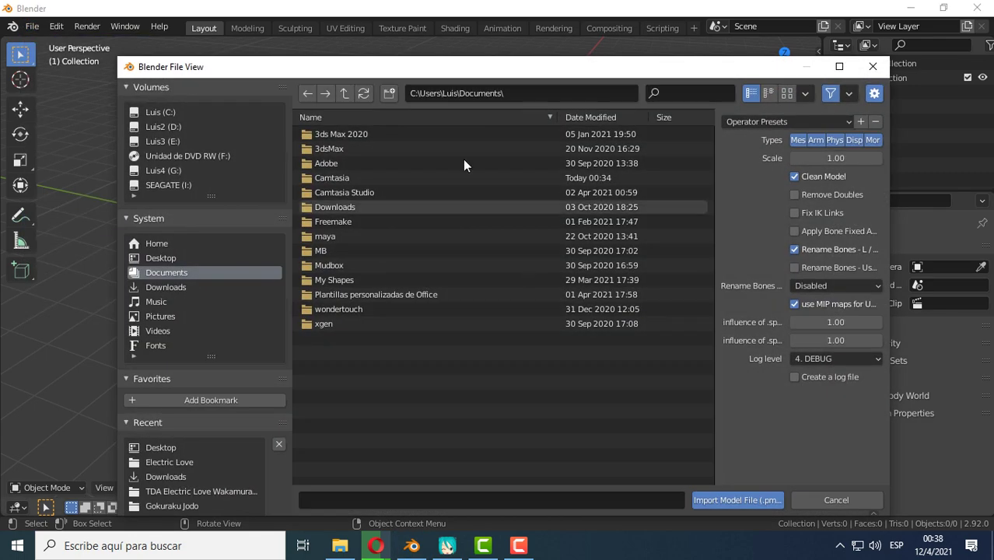
left_click(169, 185)
double_click(373, 162)
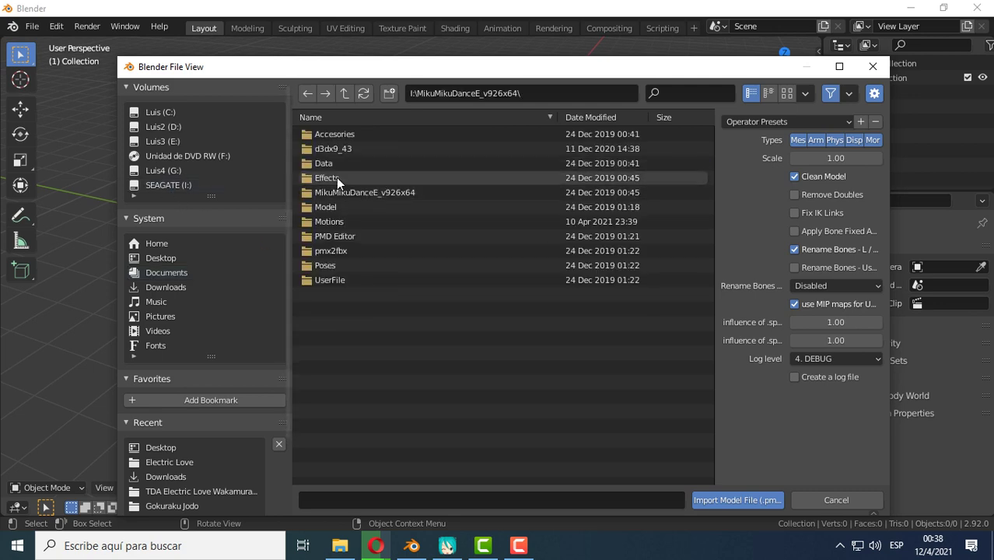
double_click(336, 202)
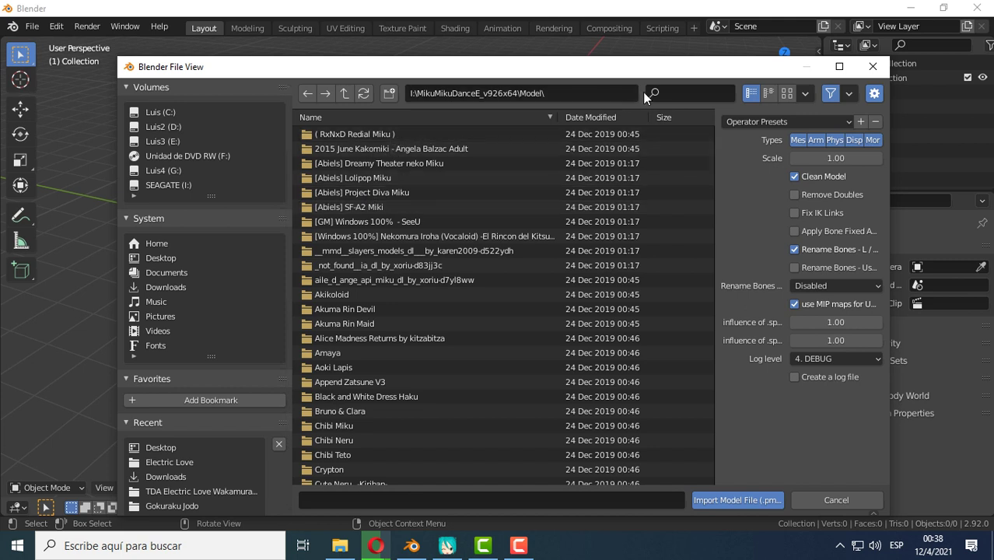
- Filter the folders by 'ec' and import the TDA Electric Love Wakamura Miku .pmx
left_click(678, 93)
type("ectr")
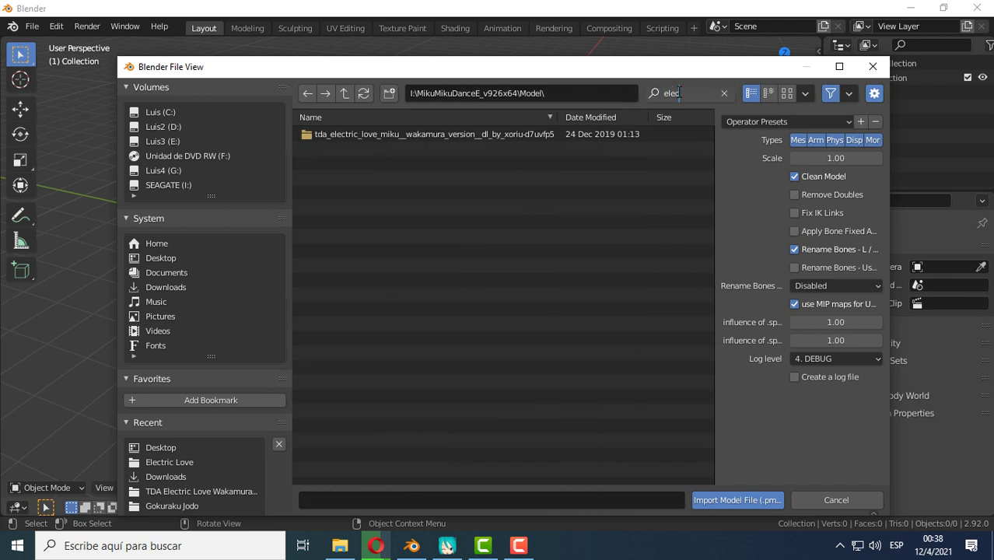
double_click(382, 134)
double_click(377, 134)
double_click(370, 134)
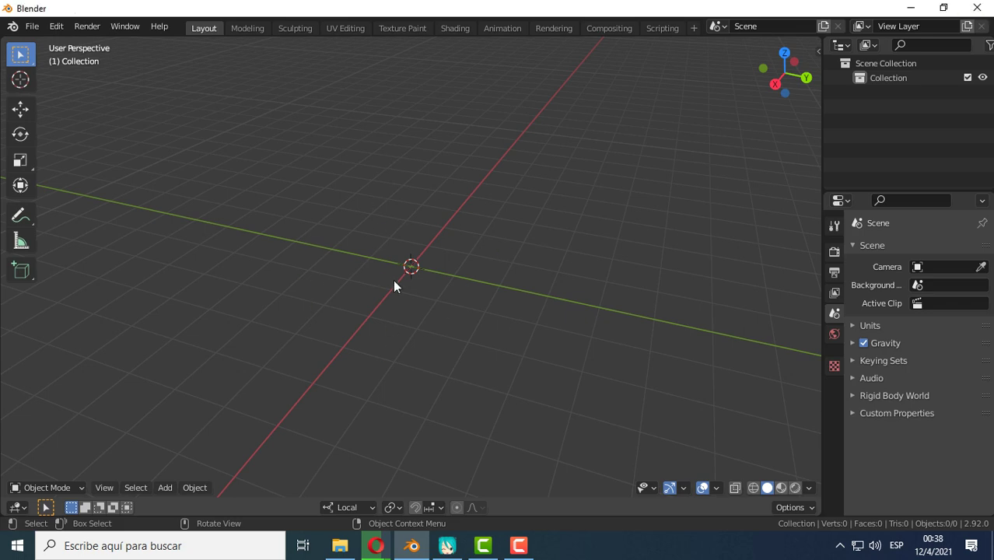
- Show the imported Miku with GLSL shading via the MMD tools sidebar Misc tab
mouse_move(436, 274)
middle_mouse_down()
mouse_move(375, 308)
mouse_move(475, 276)
middle_mouse_up()
scroll(476, 283, "down", 3)
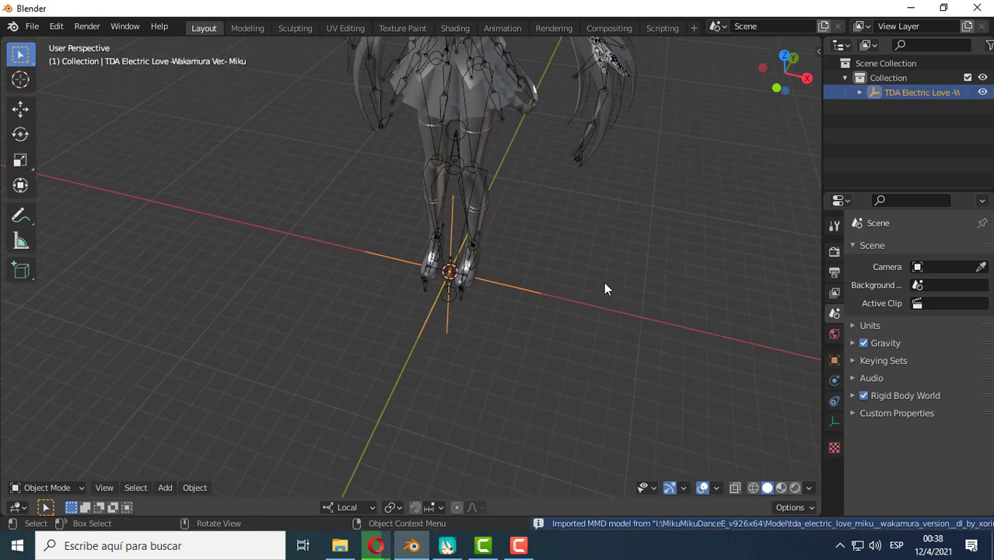
key("n")
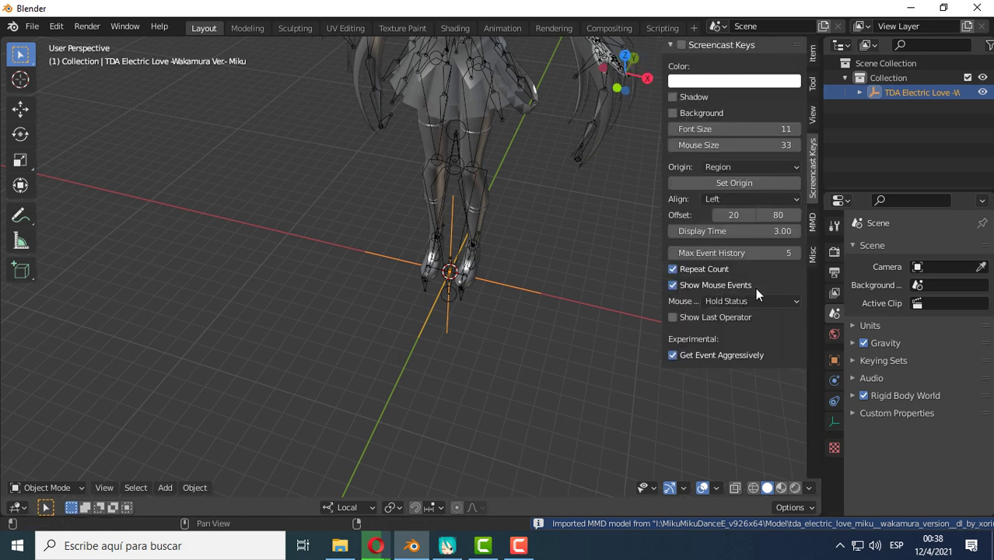
left_click(812, 226)
left_click(813, 254)
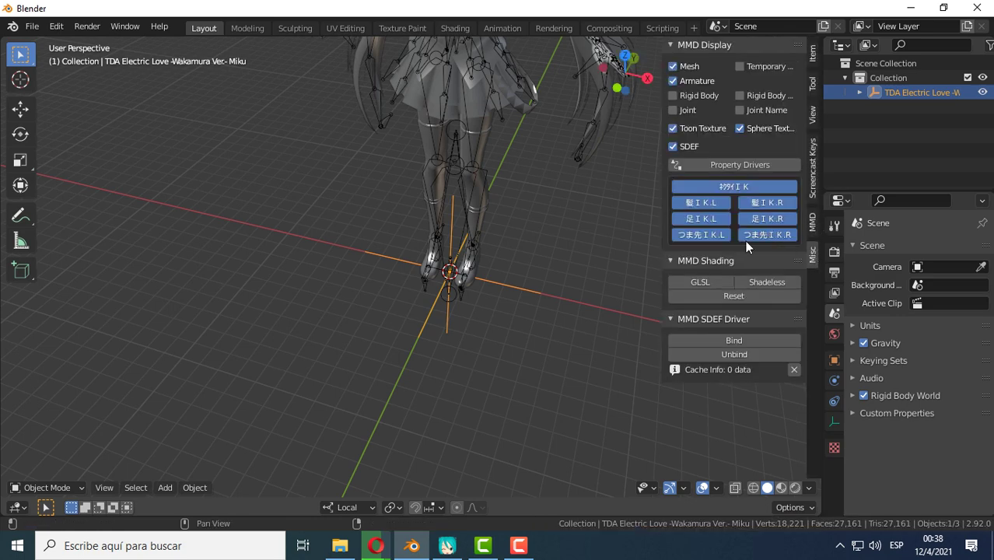
left_click(700, 282)
- Orbit to a front view and select Miku's armature
mouse_move(484, 277)
middle_mouse_down()
mouse_move(514, 200)
mouse_move(487, 295)
mouse_move(514, 255)
mouse_move(501, 266)
mouse_move(486, 247)
middle_mouse_up()
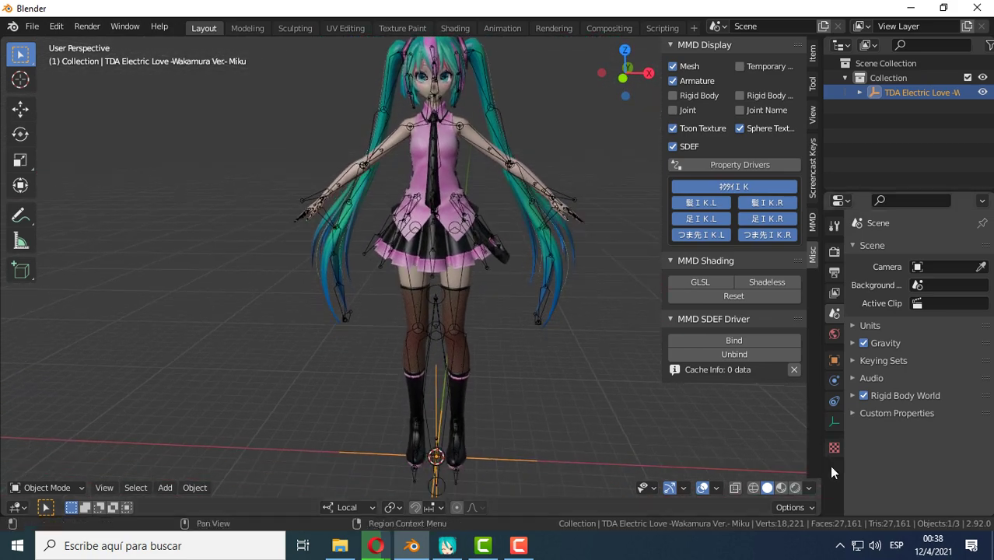
left_click(434, 206)
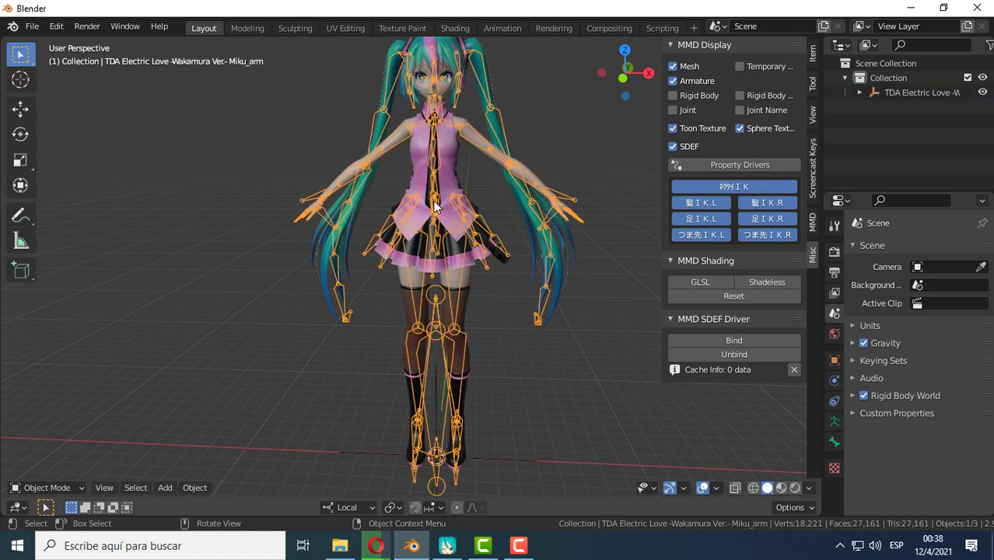
left_click(32, 26)
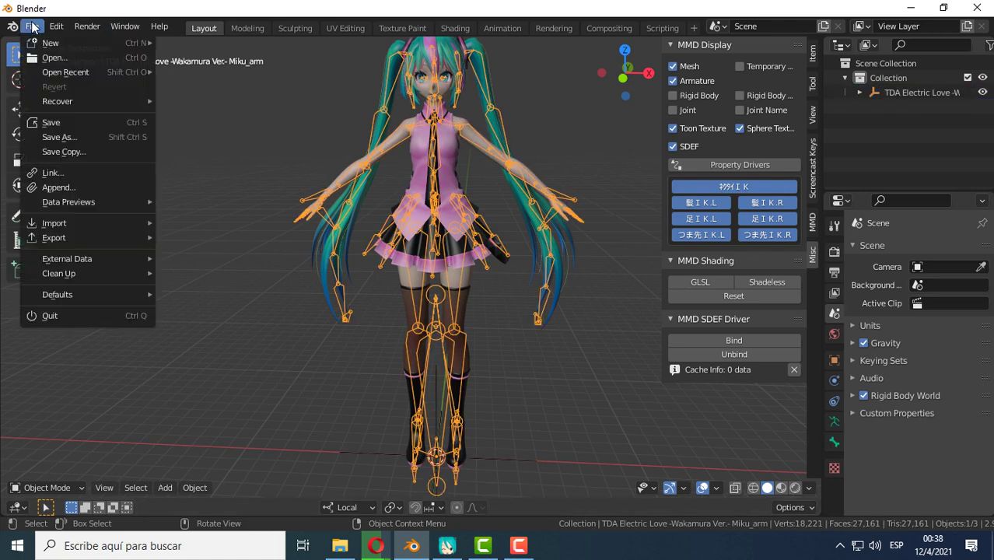
mouse_move(55, 224)
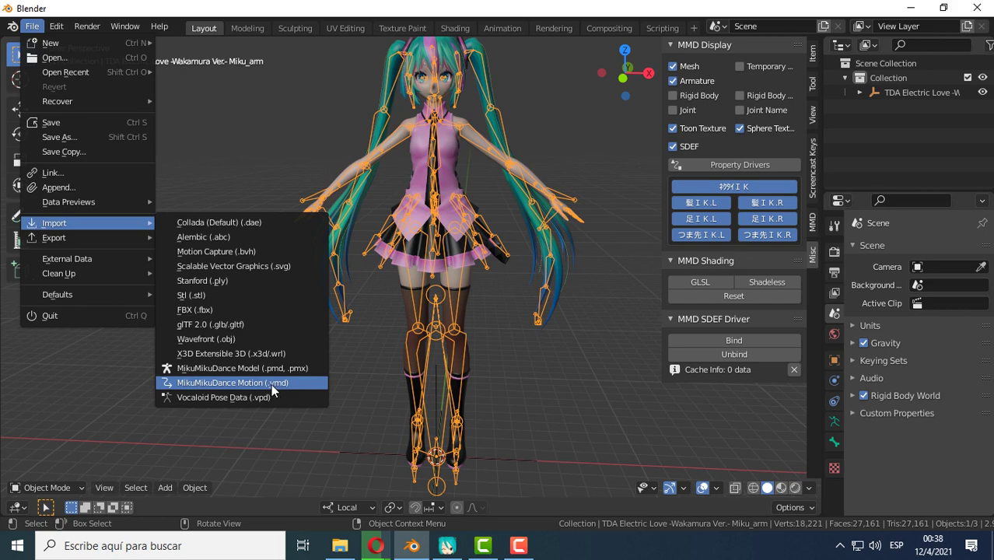
- Import the first .vmd from I:\MikuMikuDanceE_v926x64\Motions\Electric Love onto the armature
left_click(271, 383)
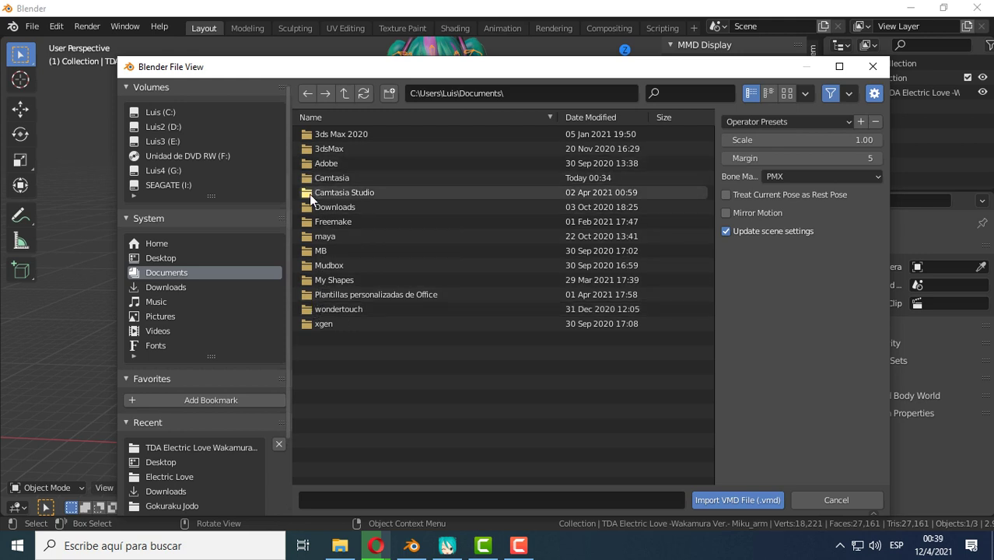
left_click(156, 186)
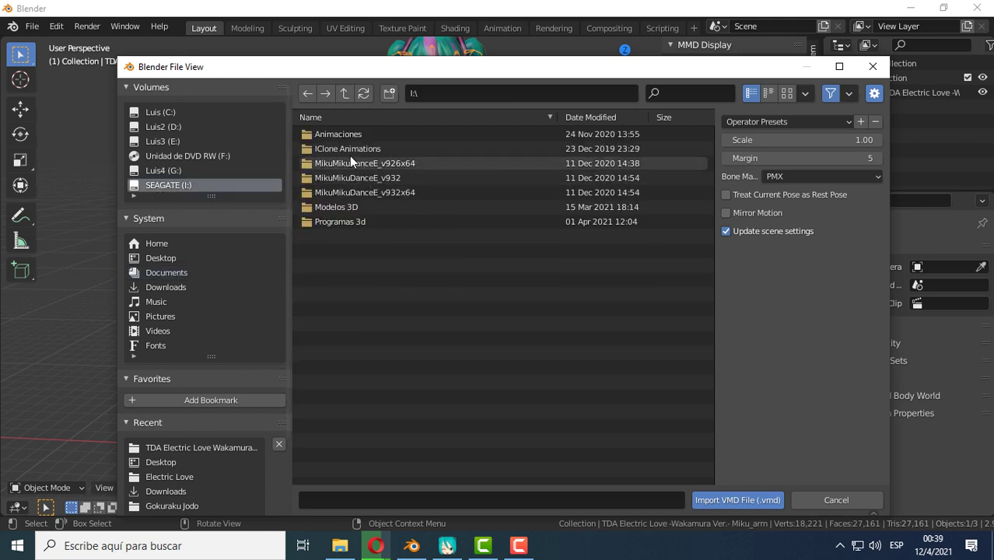
left_click(345, 135)
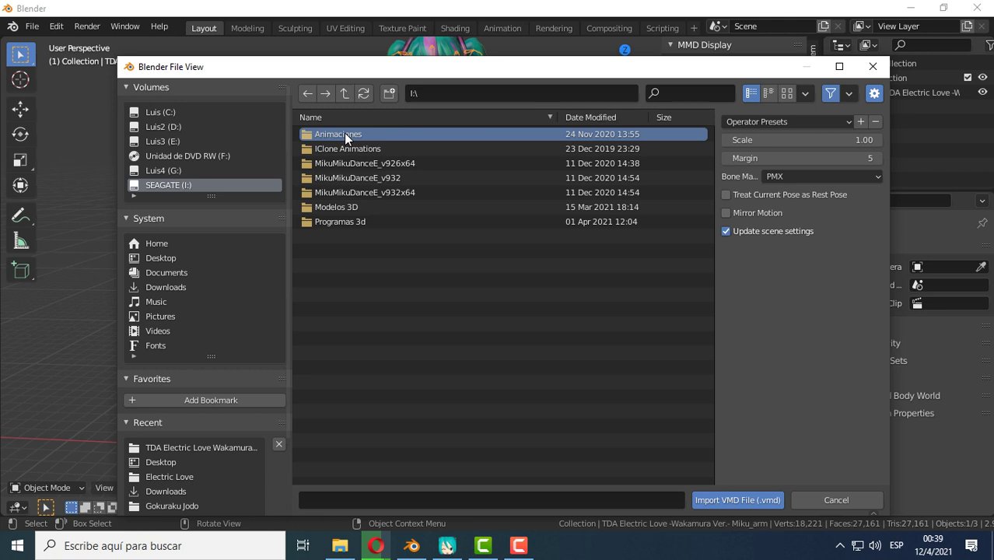
double_click(344, 134)
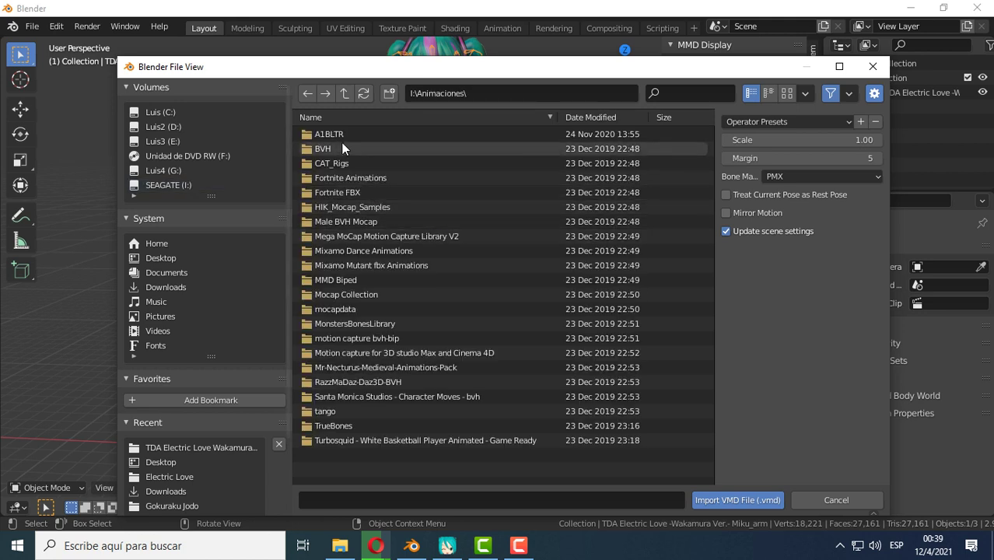
left_click(343, 93)
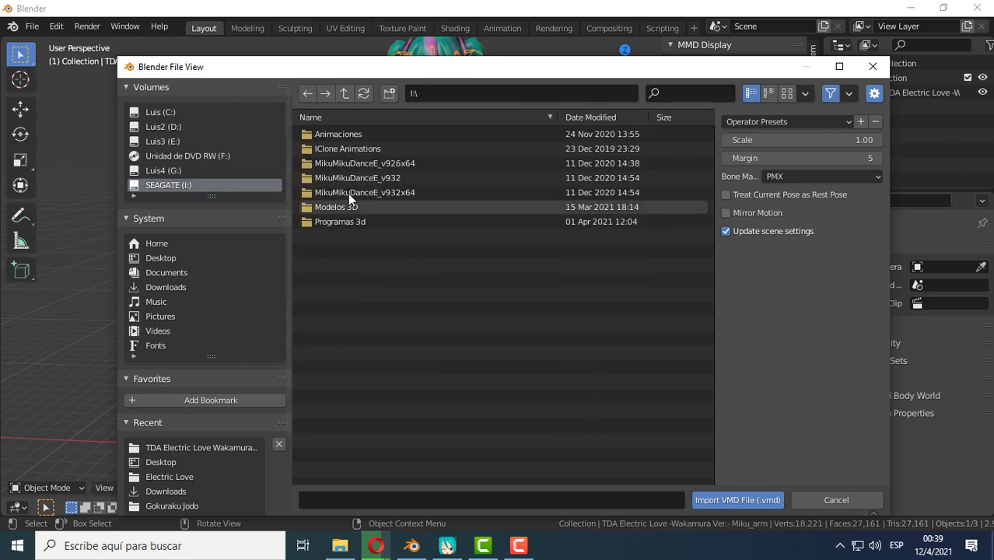
double_click(380, 165)
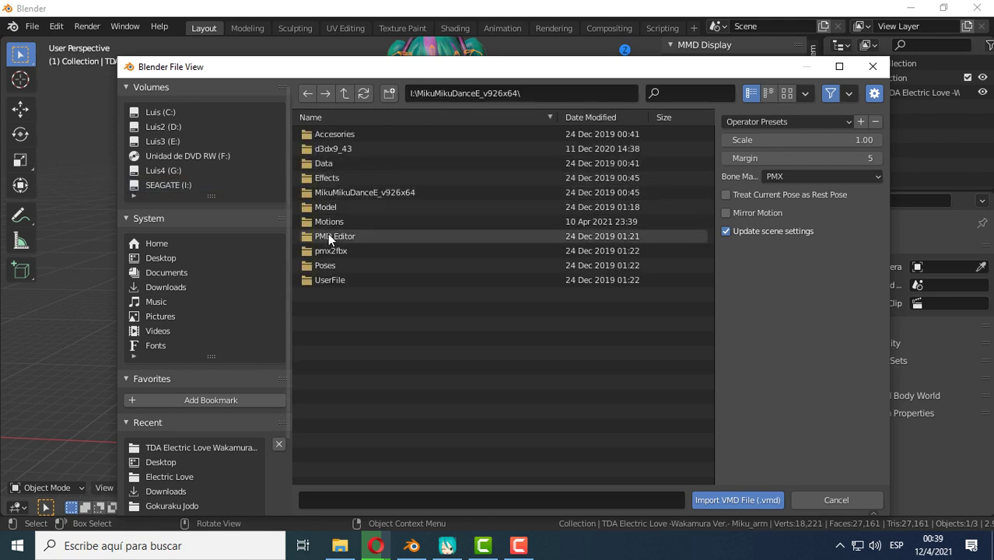
double_click(325, 221)
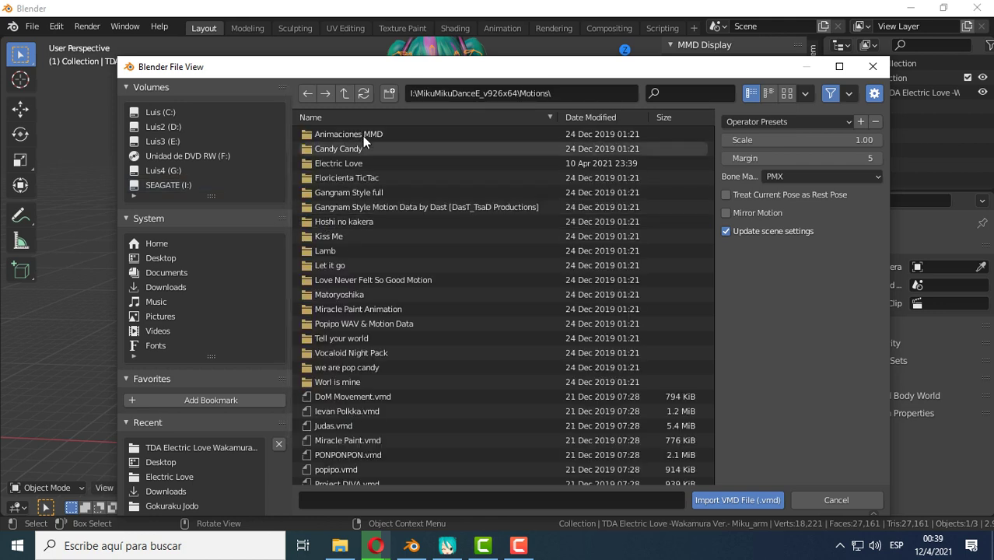
double_click(343, 164)
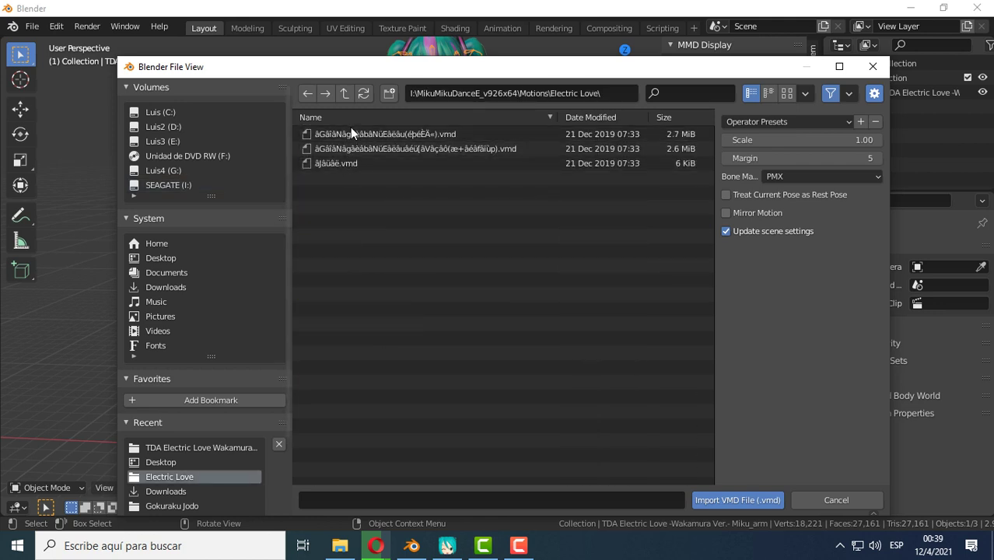
left_click(350, 133)
double_click(350, 133)
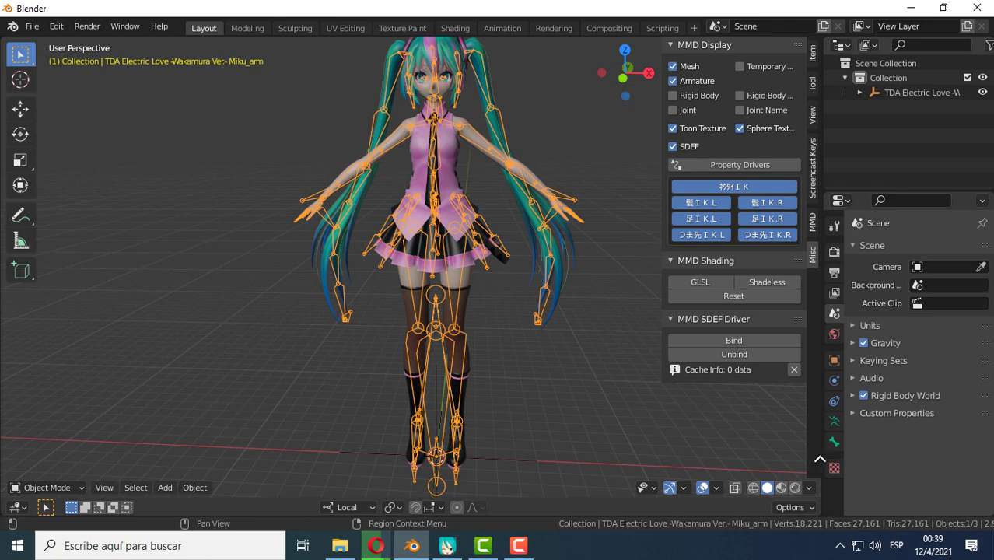
- Split the viewport and make the lower area a Timeline spanning frames 1–8701
left_click_drag(819, 510, 776, 432)
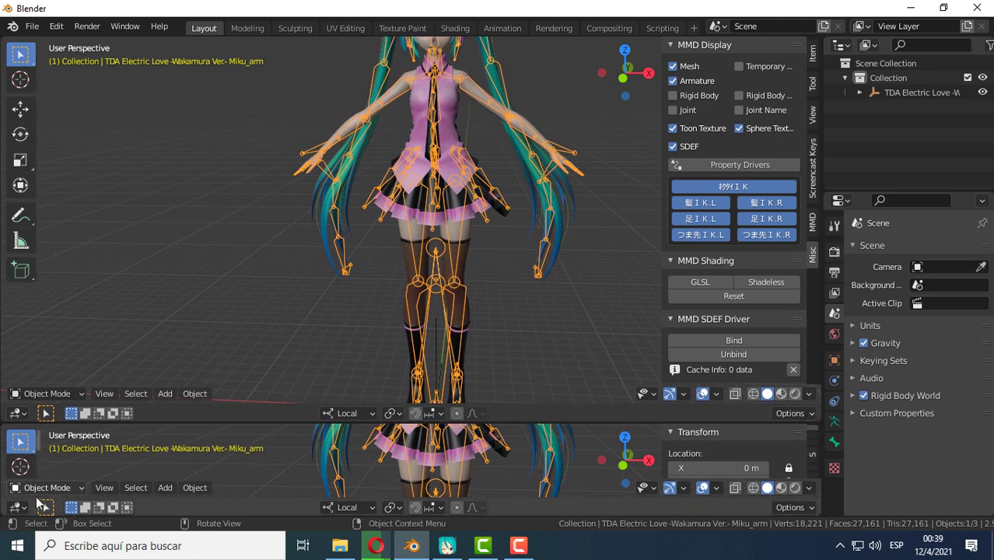
left_click(23, 509)
left_click(197, 378)
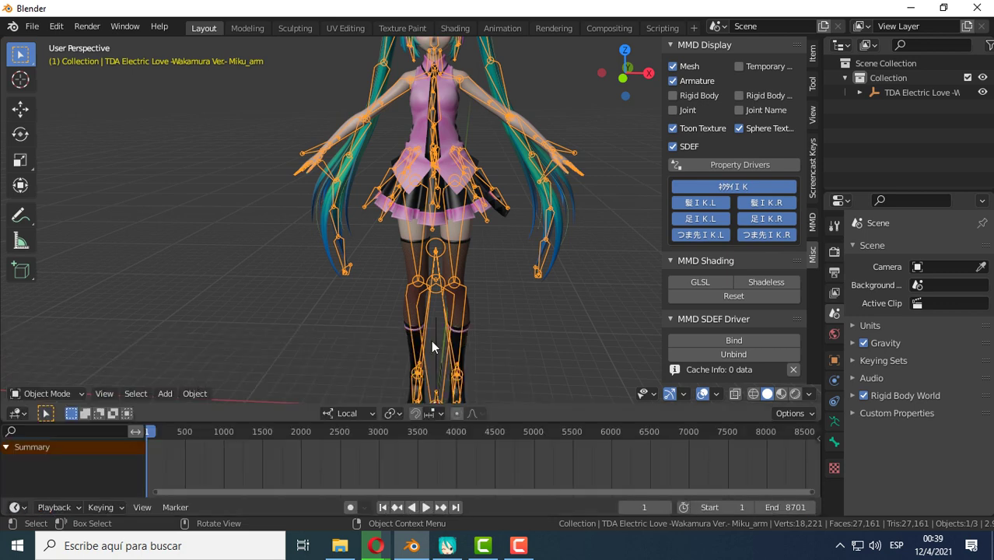
scroll(442, 256, "down", 2)
scroll(437, 260, "down", 1)
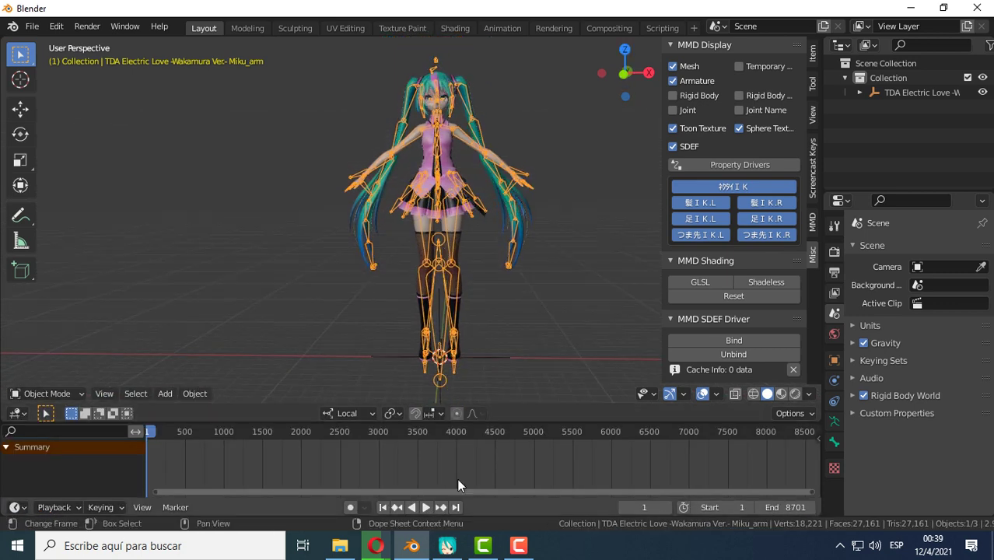
- Play the dance with the armature hidden, pausing at frame 236
left_click(427, 508)
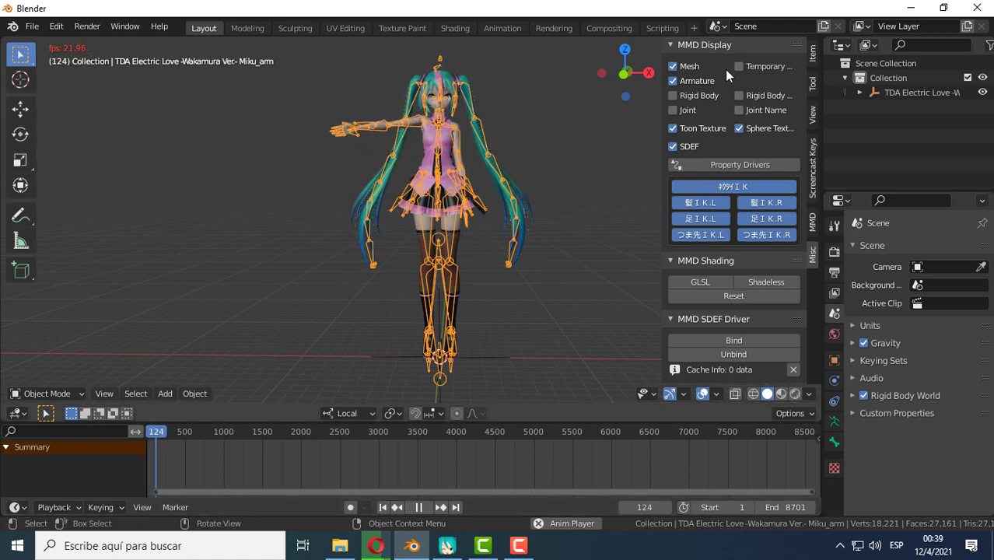
left_click(674, 82)
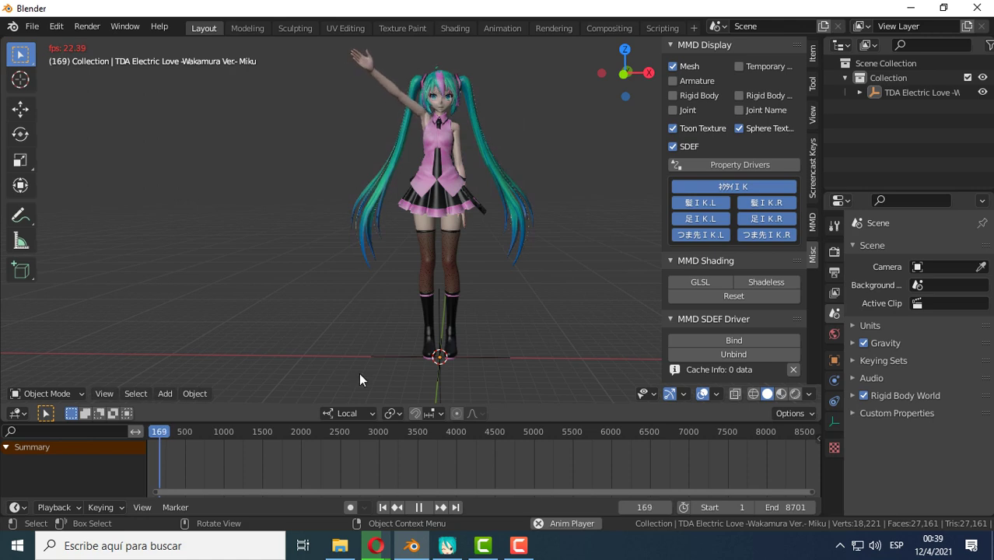
left_click(418, 507)
middle_click_drag(518, 303, 476, 335)
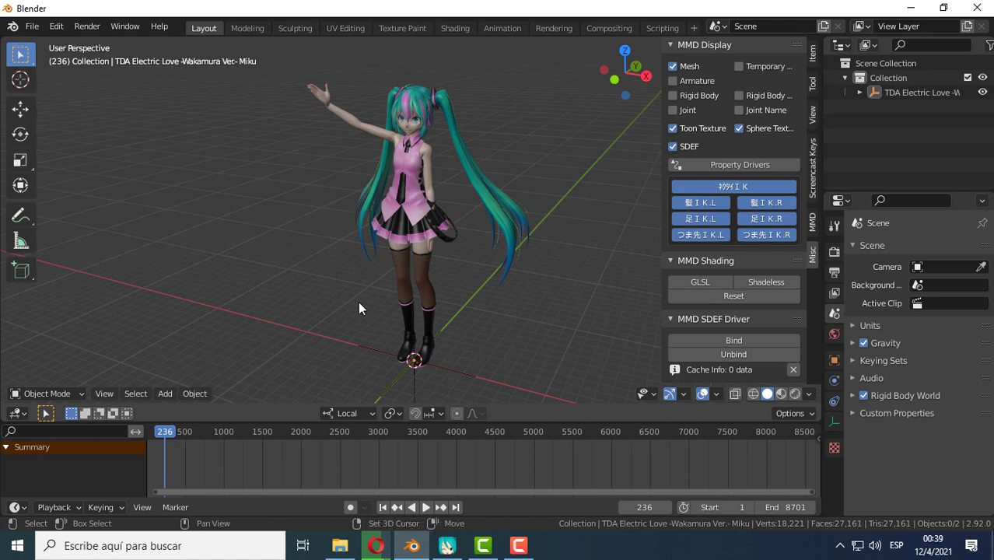
- Add a camera and import the third Electric Love .vmd as its camera motion
key("shift+a")
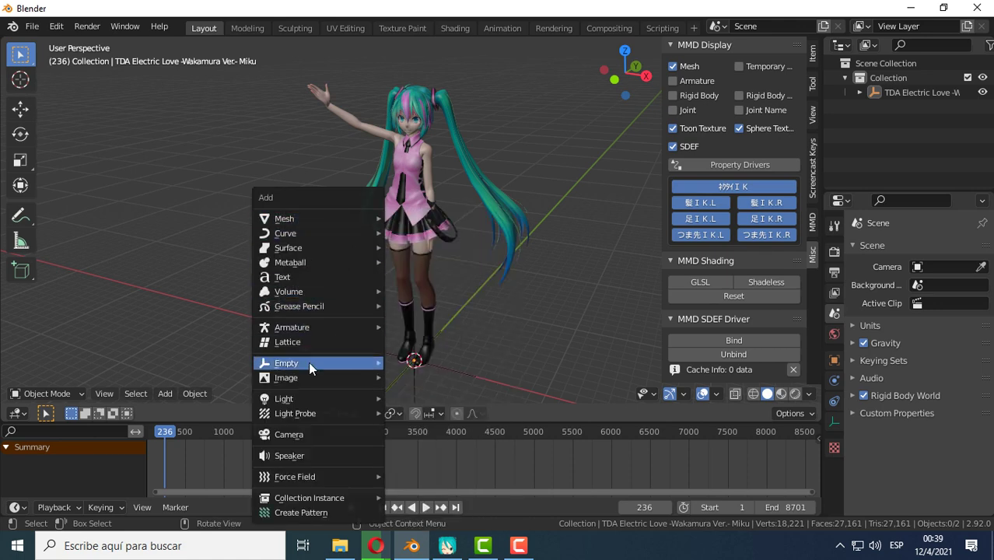
left_click(299, 433)
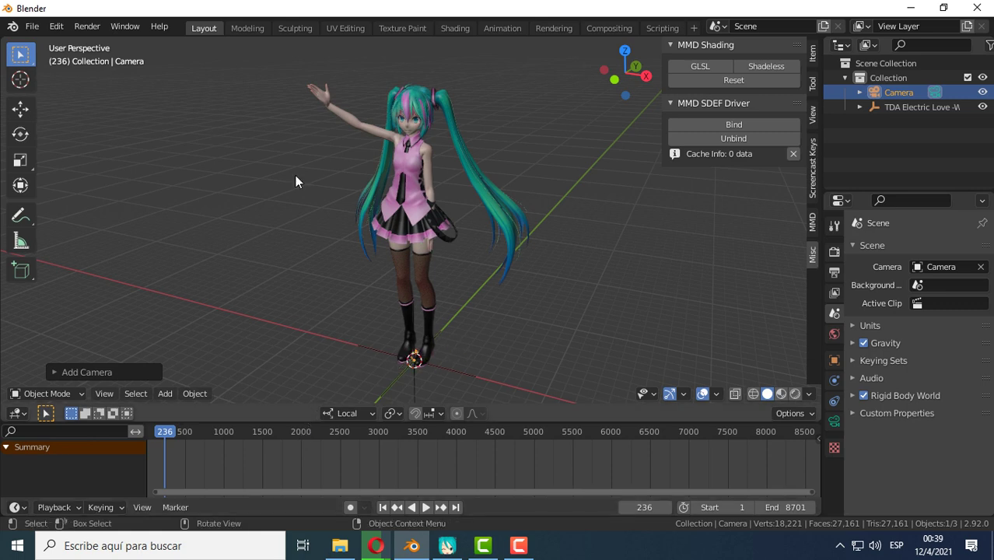
left_click(35, 26)
mouse_move(67, 259)
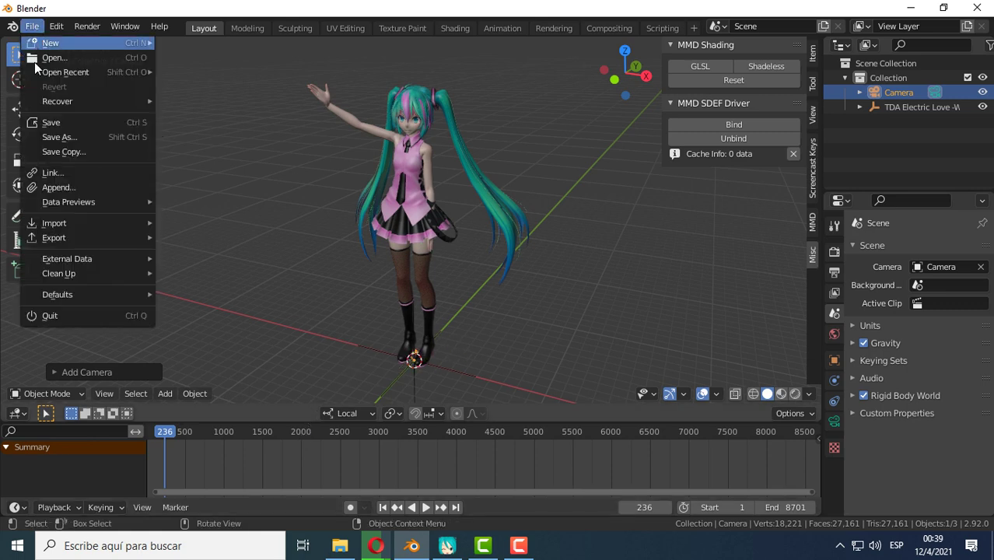
mouse_move(54, 223)
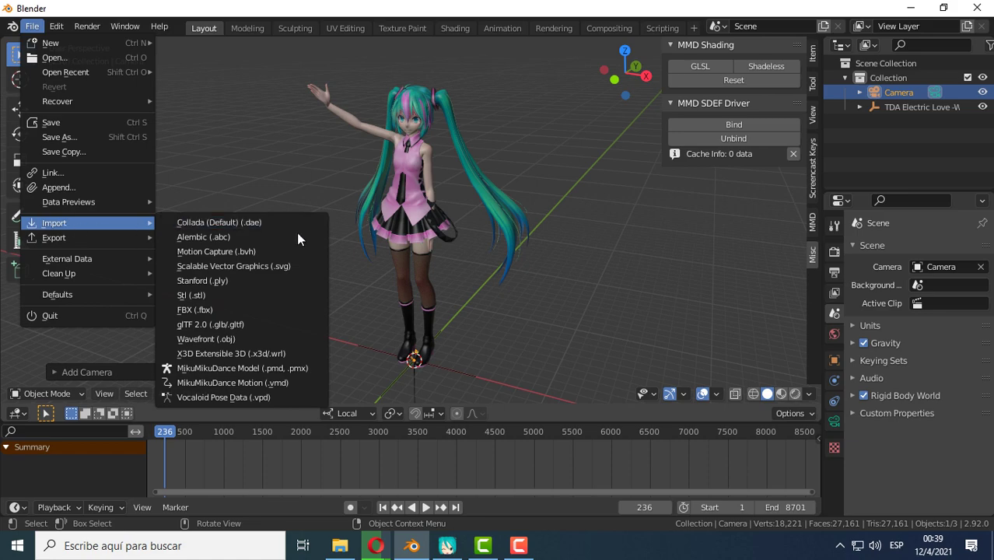
left_click(251, 381)
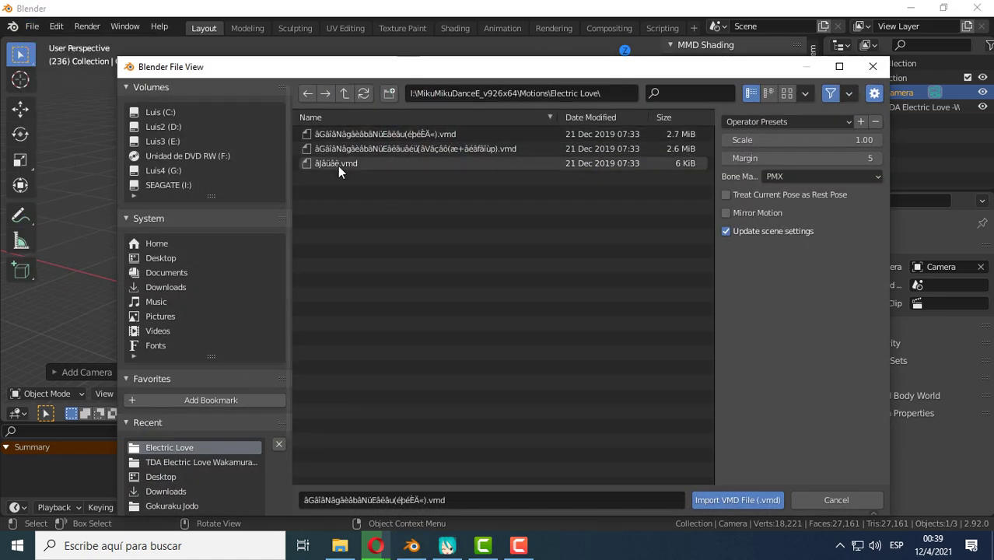
double_click(338, 166)
mouse_move(479, 281)
middle_mouse_down()
mouse_move(400, 292)
mouse_move(440, 277)
middle_mouse_up()
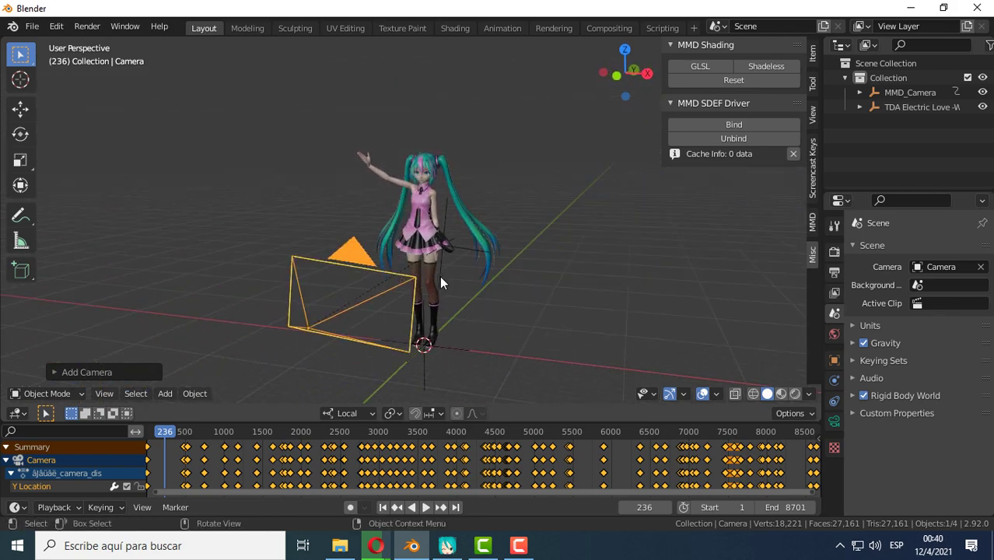
- Look through the scene camera and pan the framing slightly to the left
key("KP_0")
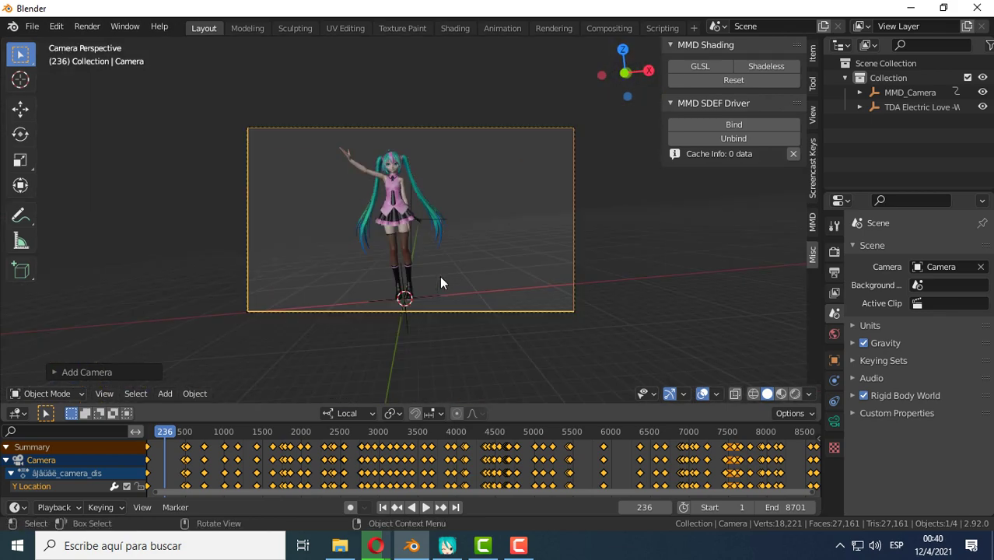
scroll(403, 179, "up", 2)
scroll(431, 194, "down", 1, "shift")
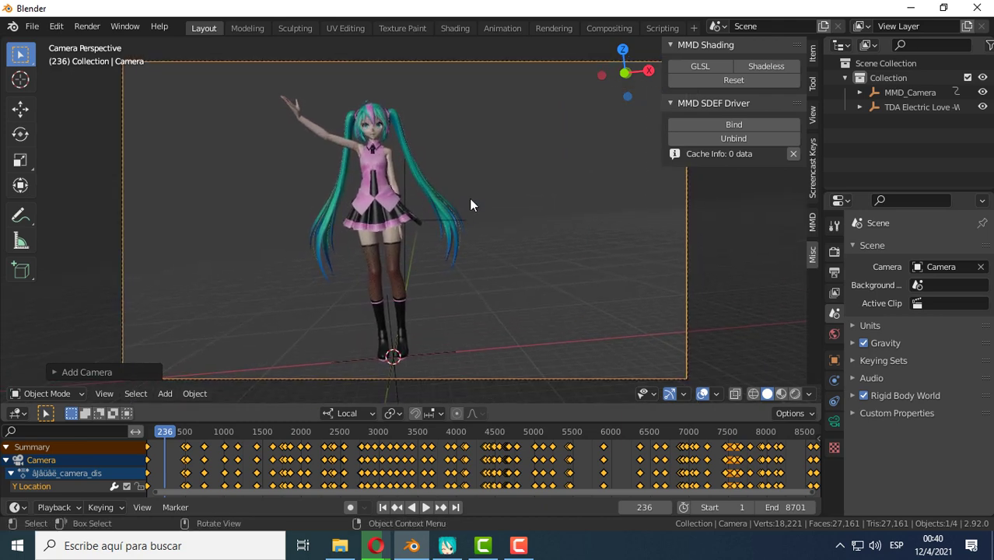
middle_click_drag(470, 199, 437, 199, "shift")
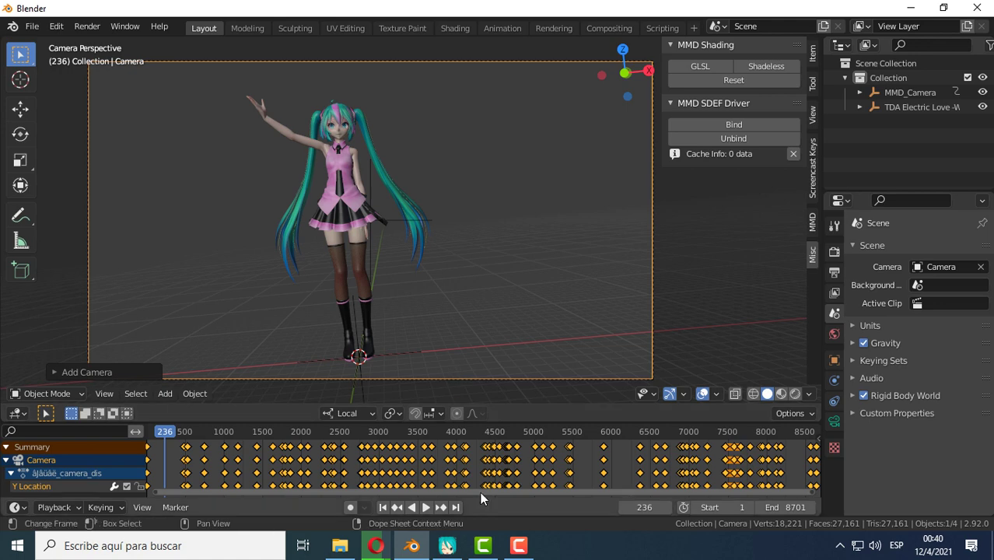
- Play the animation from frame 1 and stop it at frame 95
left_click(383, 507)
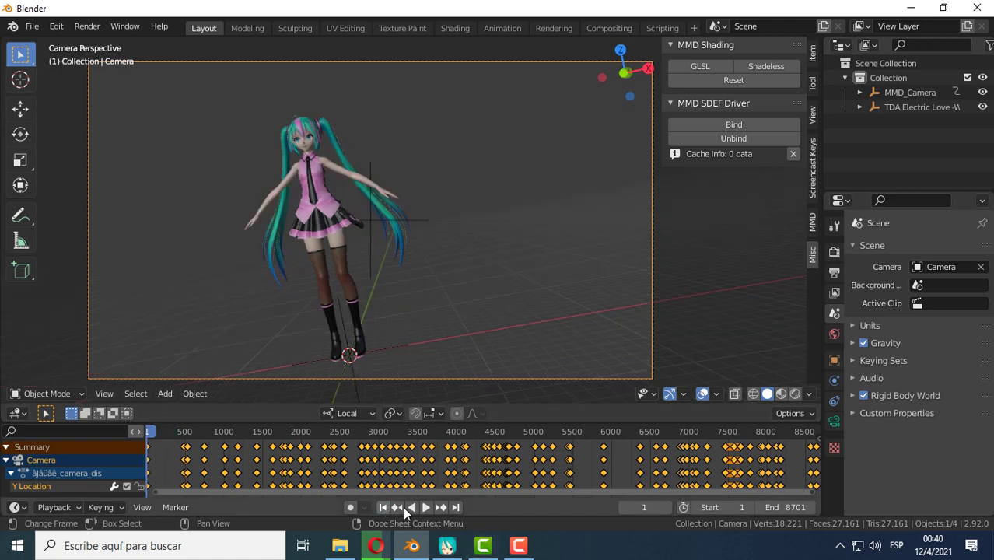
left_click(425, 507)
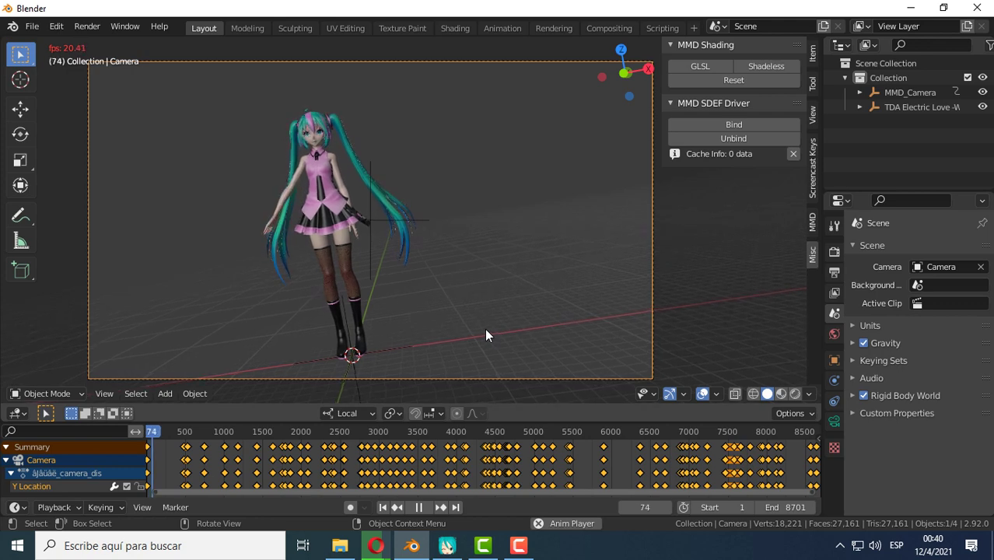
left_click(419, 508)
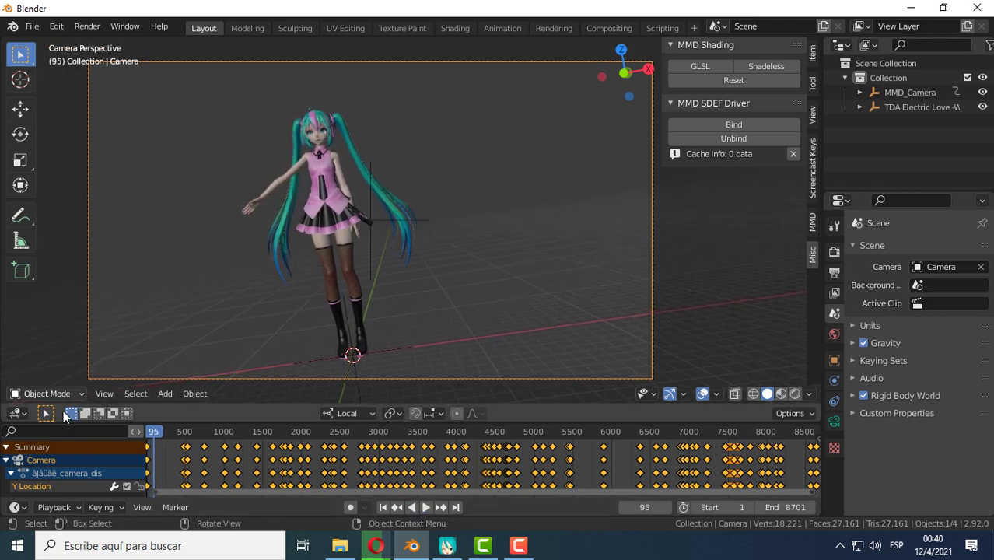
- Set the timeline's playback sync mode to Frame Dropping
left_click(54, 507)
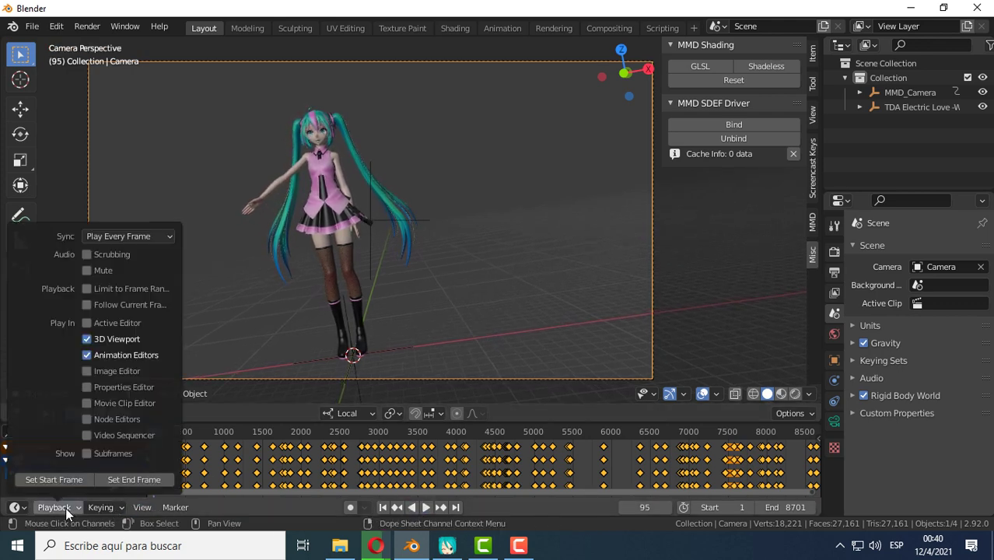
left_click(116, 235)
left_click(119, 206)
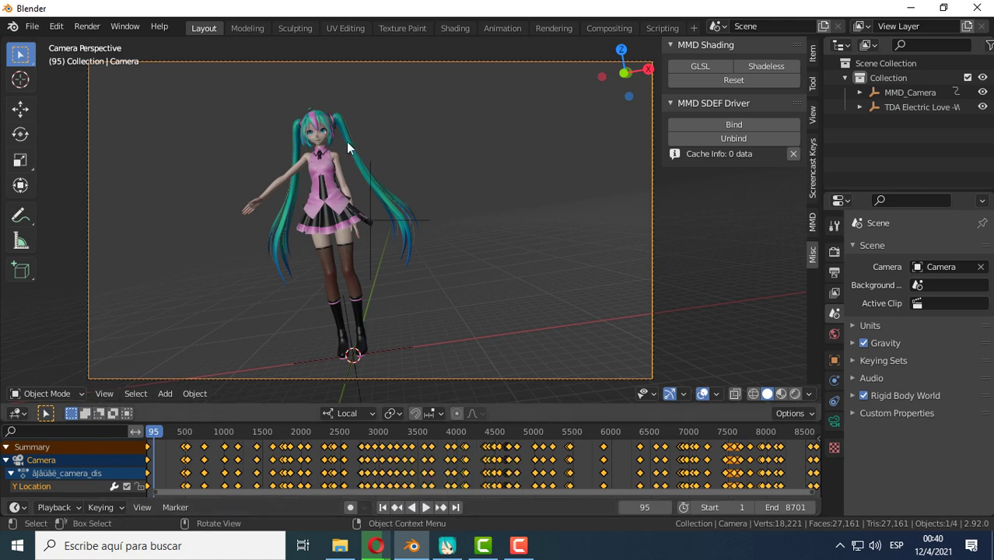
- Play the dance to about frame 915, rewind to frame 1, and orbit around Miku
left_click(425, 508)
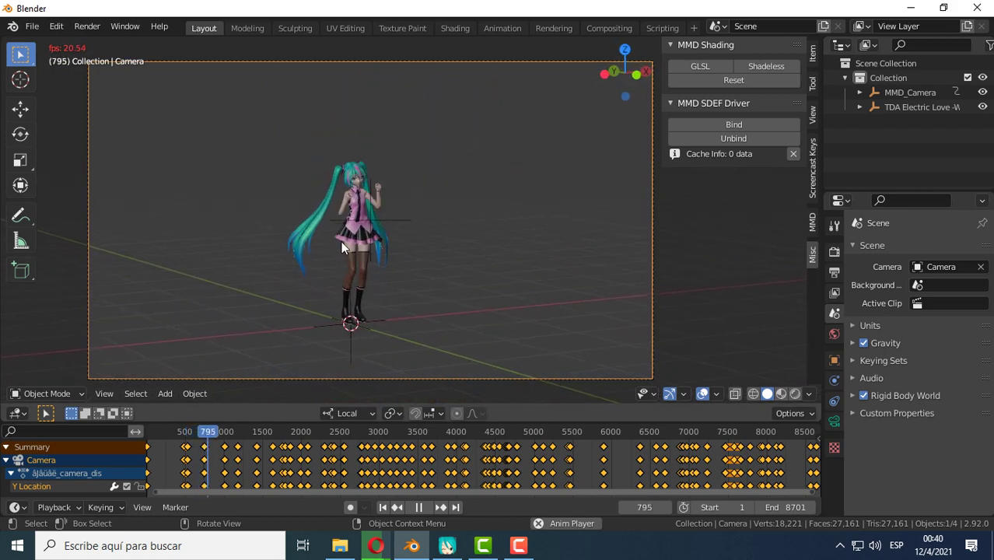
left_click(417, 507)
left_click(383, 507)
middle_click_drag(312, 174, 343, 189)
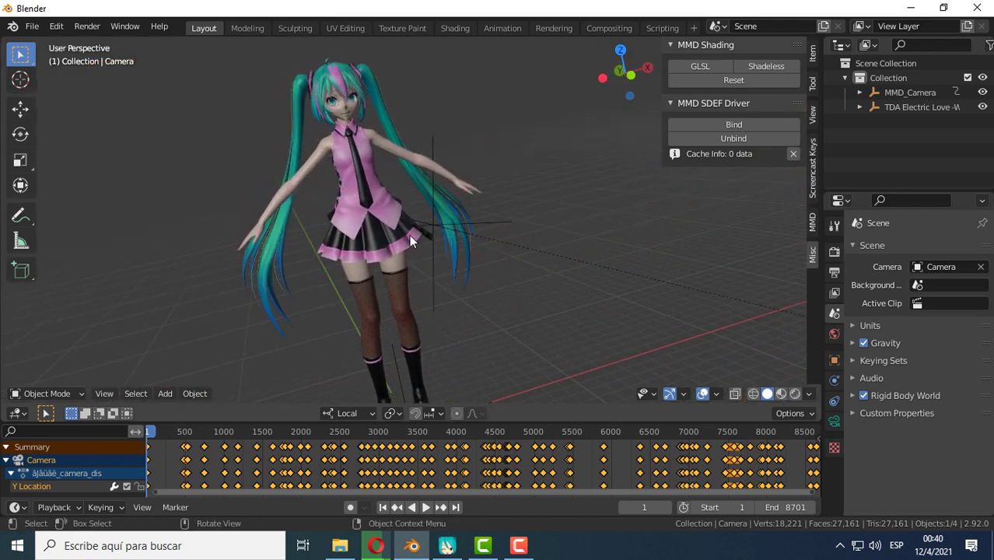
middle_click_drag(410, 236, 388, 243)
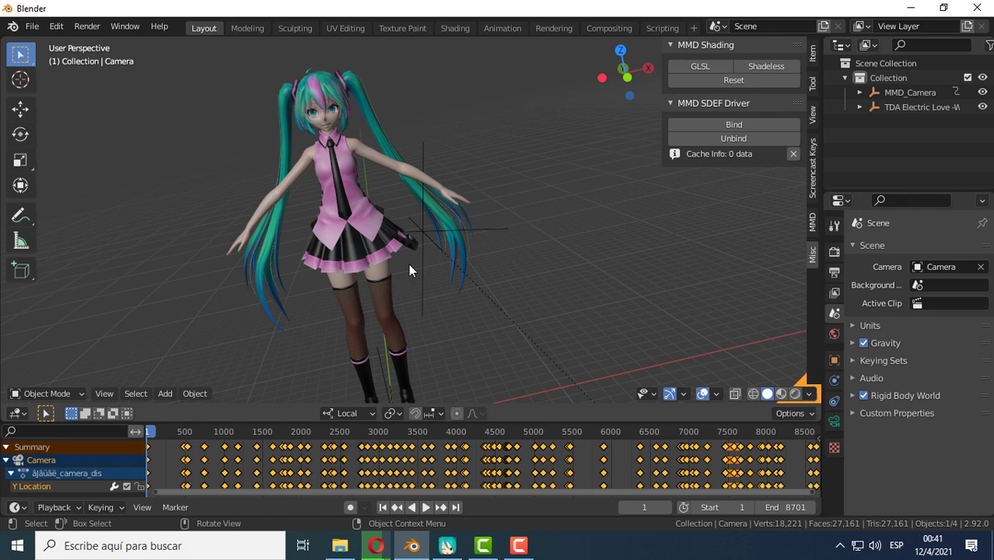
- Build MMD rigid-body physics for the selected Miku mesh and start playback from frame 1
left_click(349, 157)
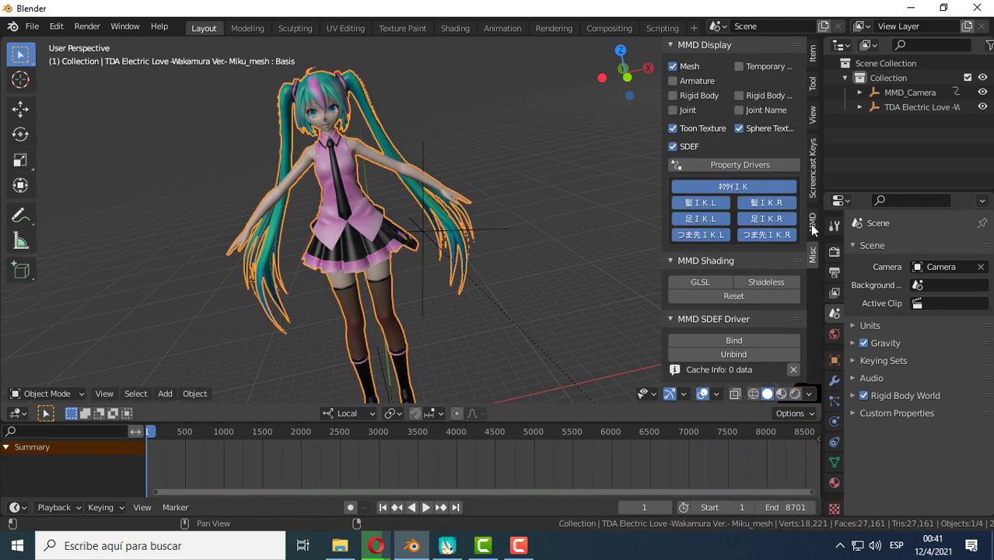
left_click(813, 225)
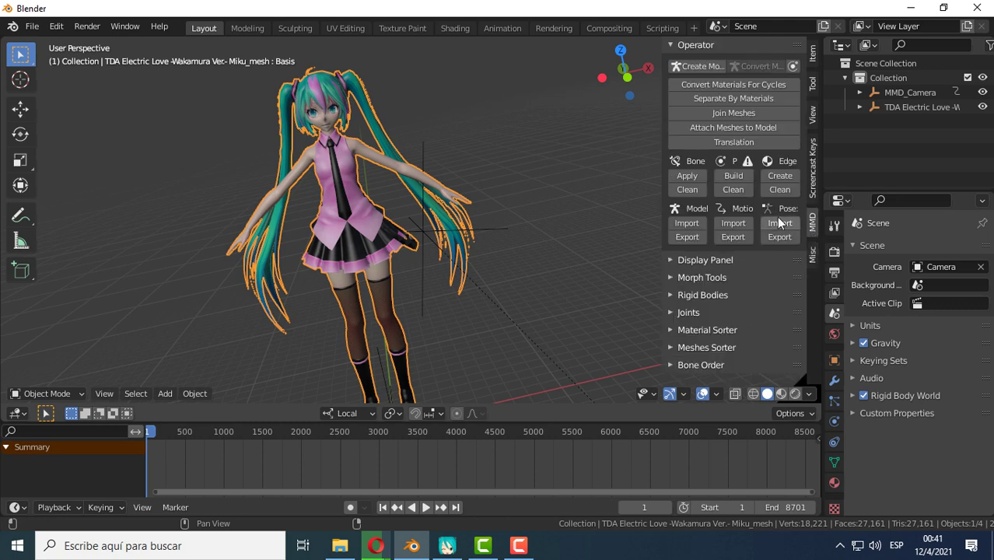
left_click(738, 174)
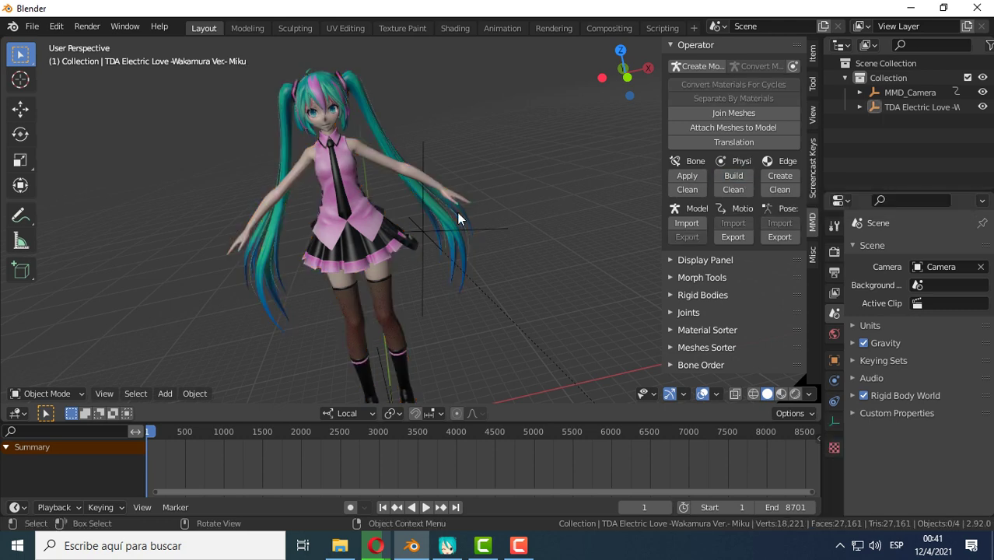
middle_click_drag(458, 213, 424, 196)
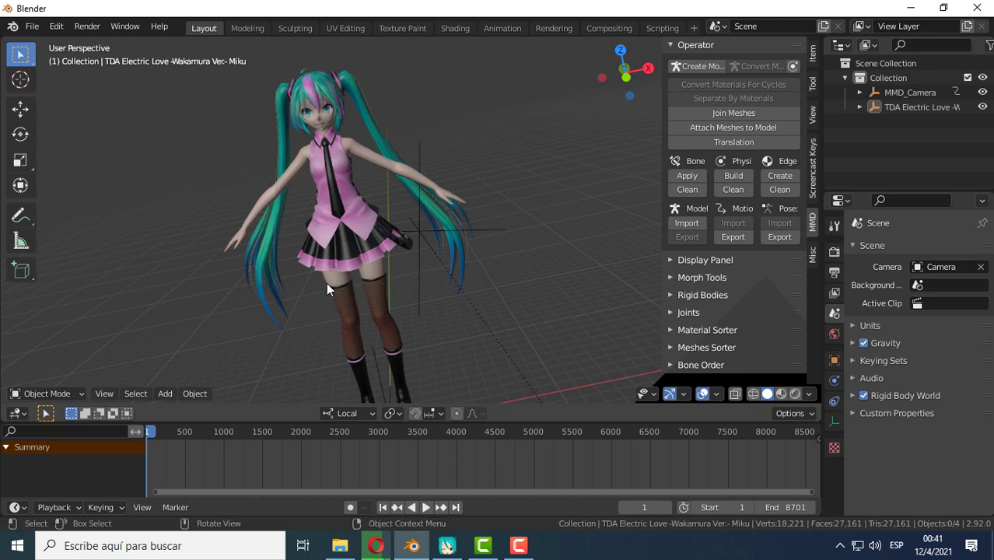
left_click(425, 508)
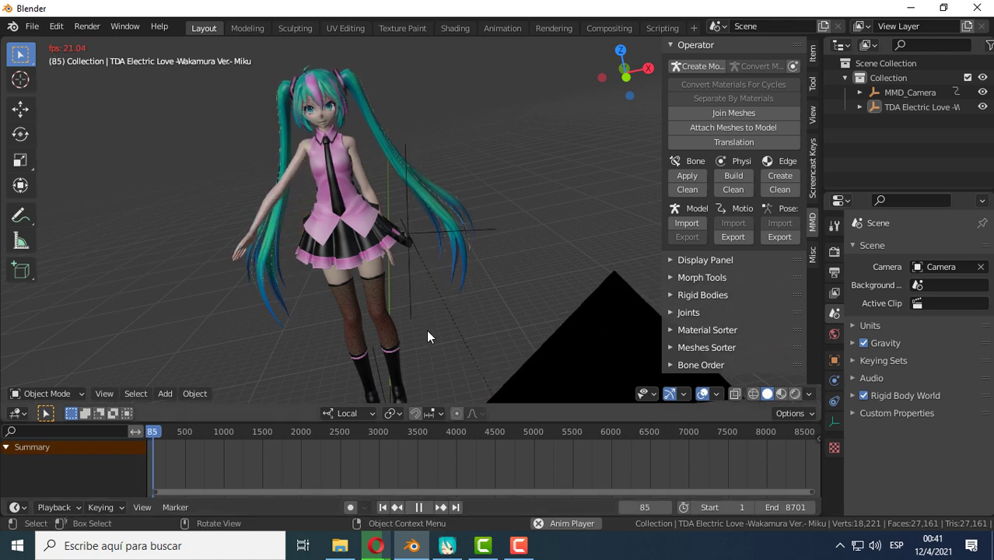
- Watch the physics playback through the scene camera, stop at frame 785, and rewind to frame 1
key("KP_0")
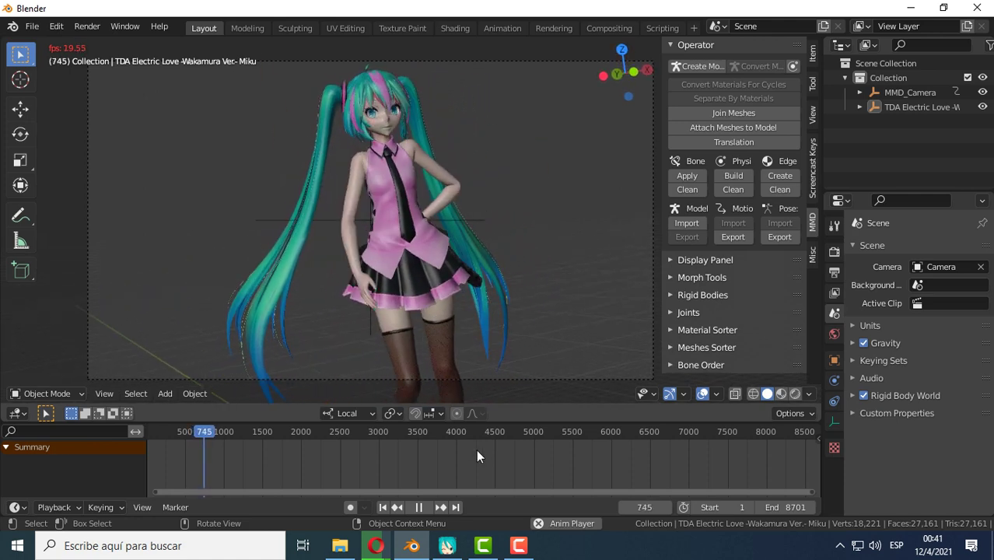
left_click(421, 508)
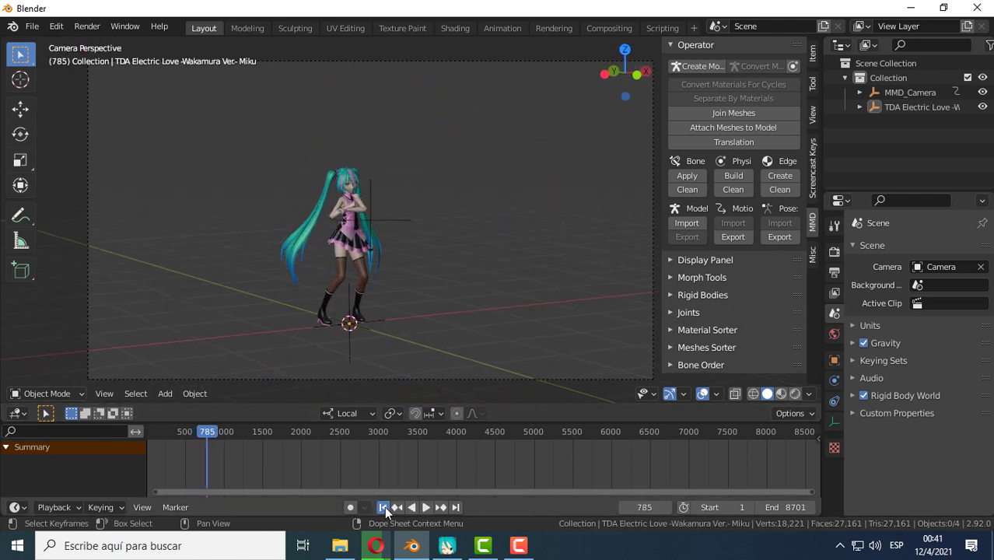
left_click(383, 506)
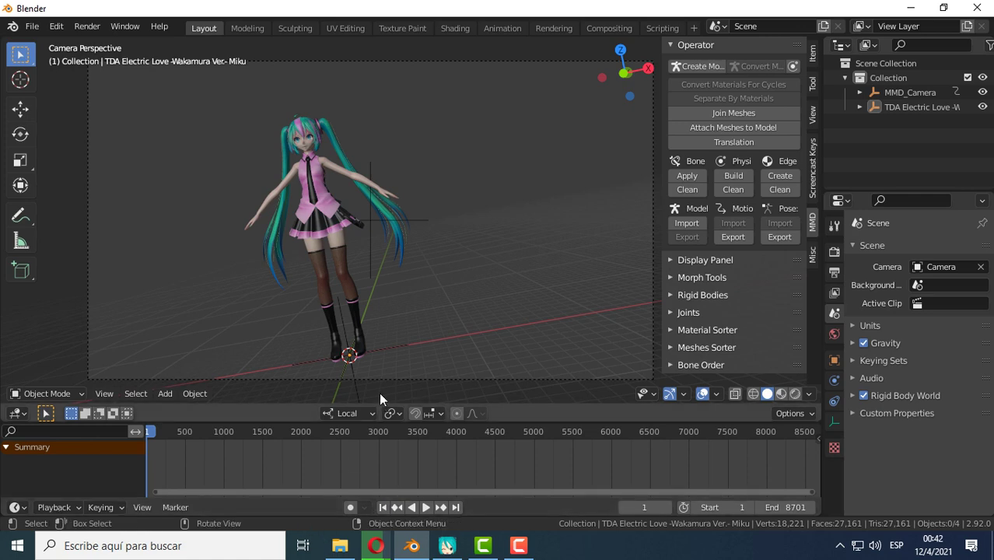
- Change the playback sync mode from Frame Dropping to Play Every Frame
left_click(70, 509)
left_click(126, 237)
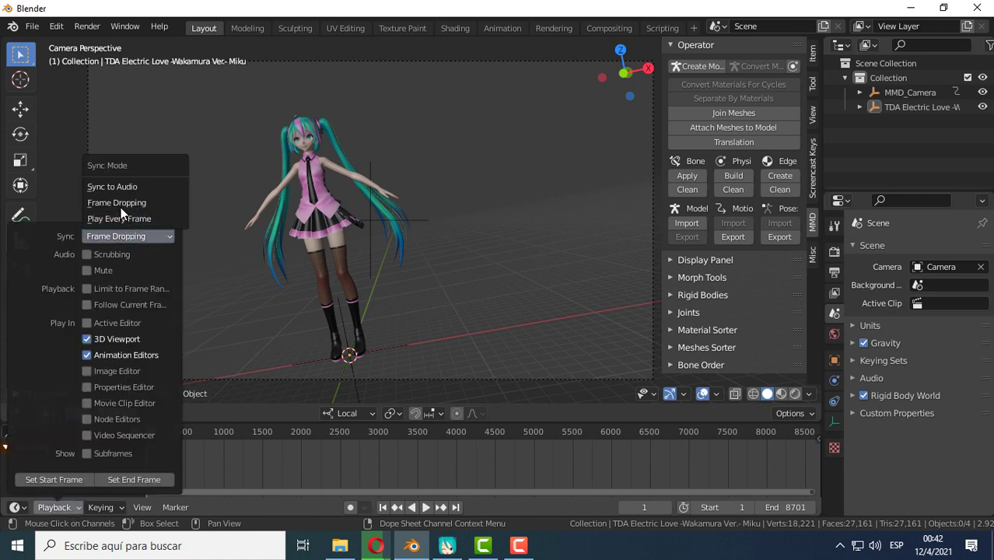
left_click(116, 219)
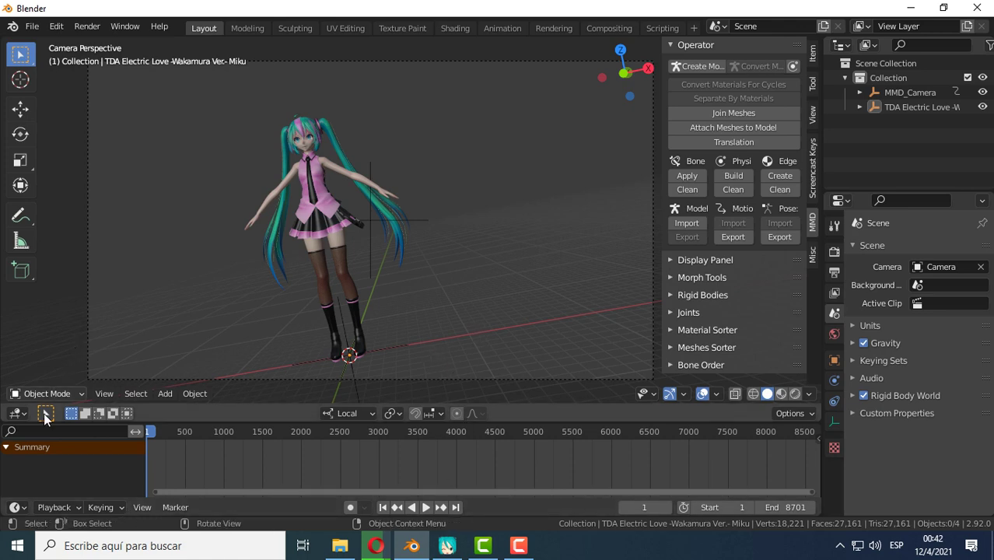
left_click(63, 507)
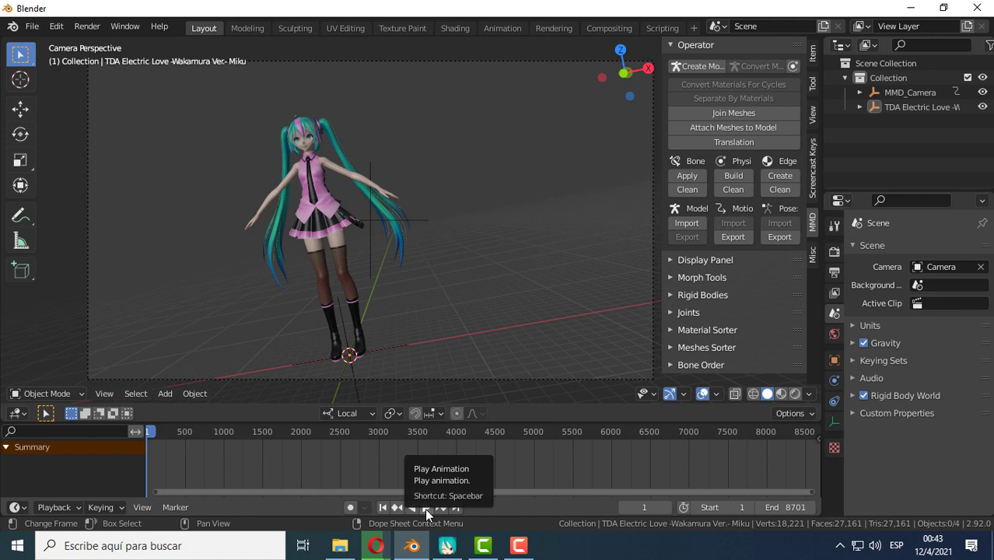
left_click(424, 508)
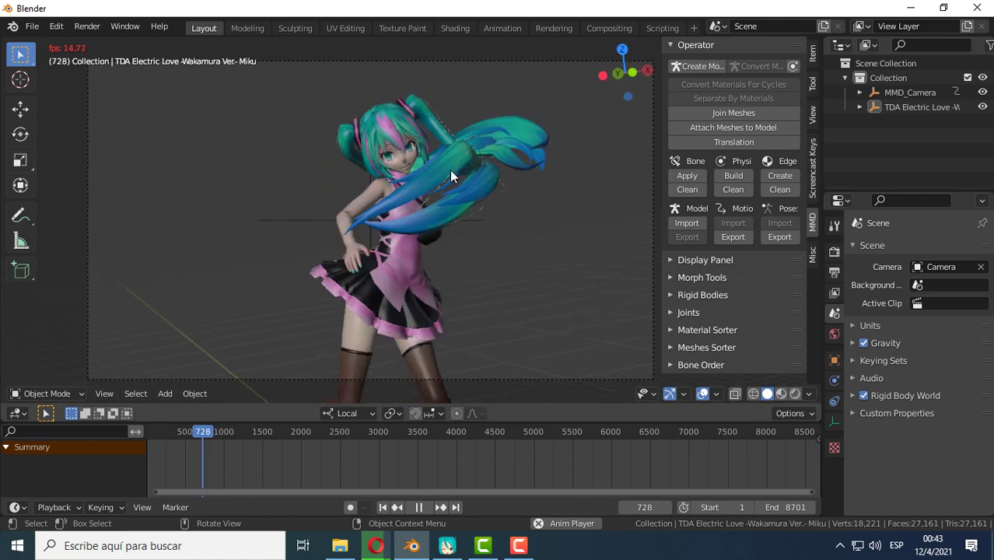
scroll(504, 243, "down", 5)
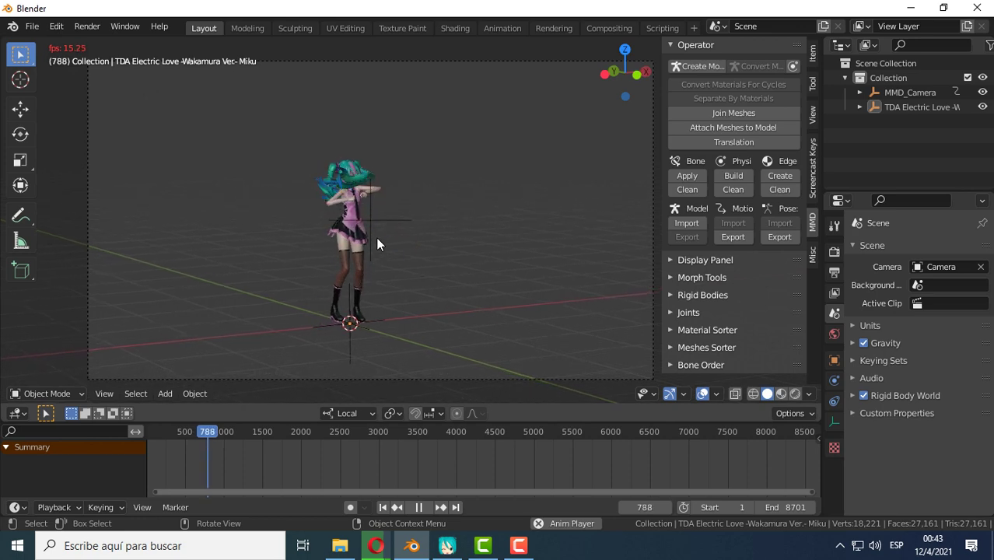
left_click(417, 506)
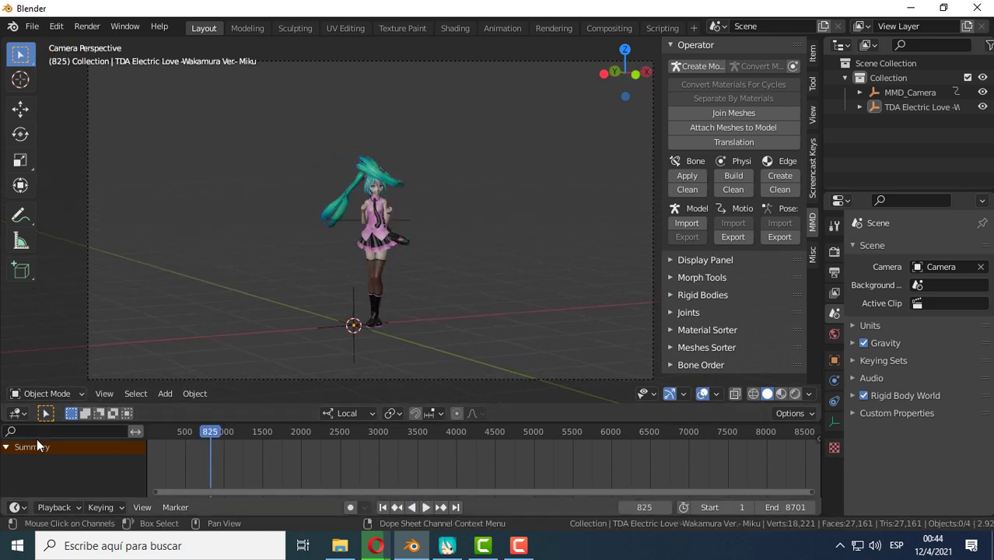
left_click(53, 506)
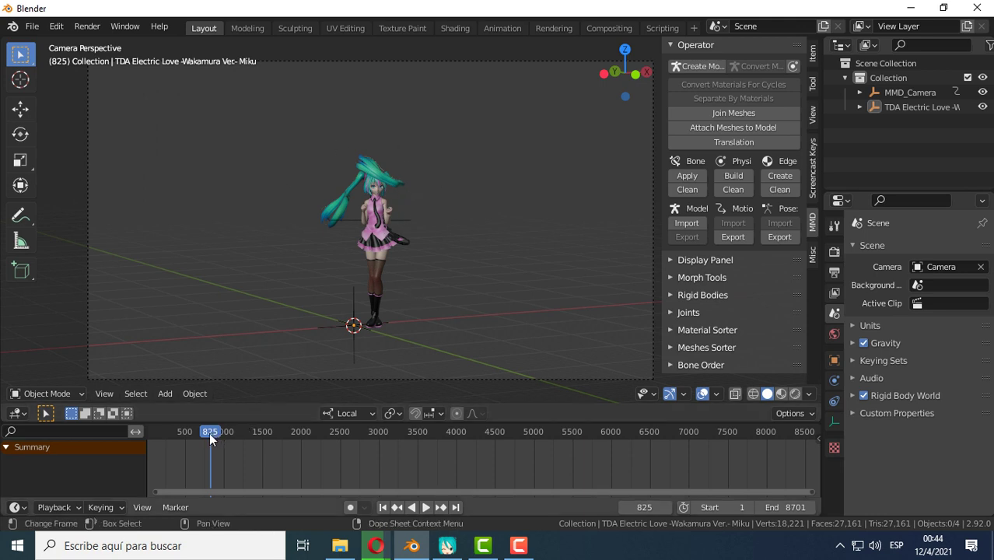
key("space")
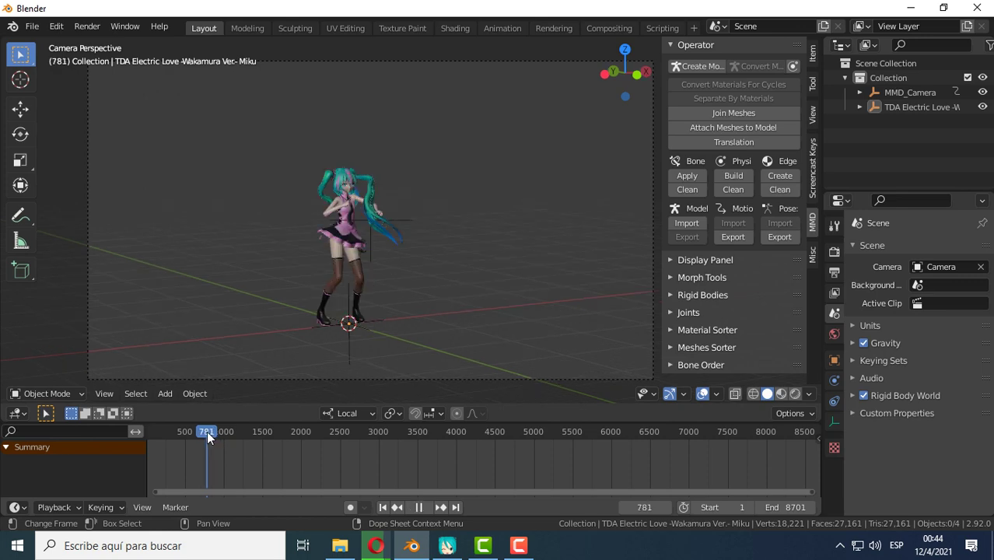
left_click_drag(230, 432, 298, 430)
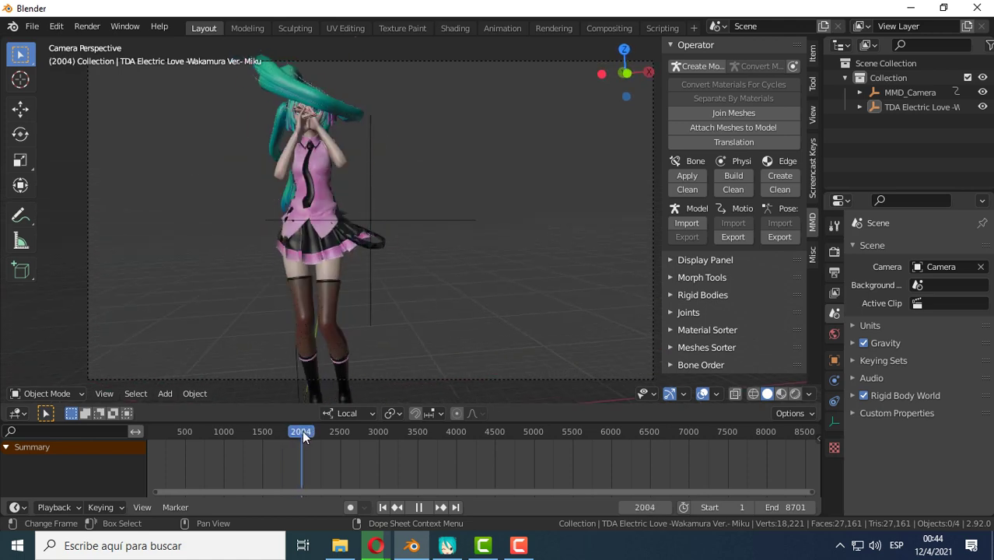
left_click_drag(298, 431, 414, 432)
key("space")
left_click_drag(342, 434, 425, 431)
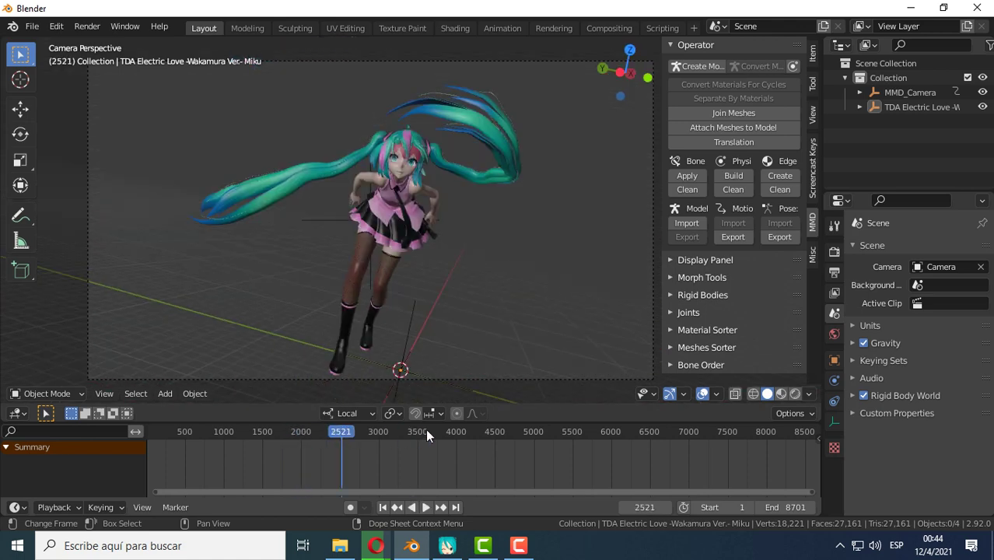
left_click(425, 507)
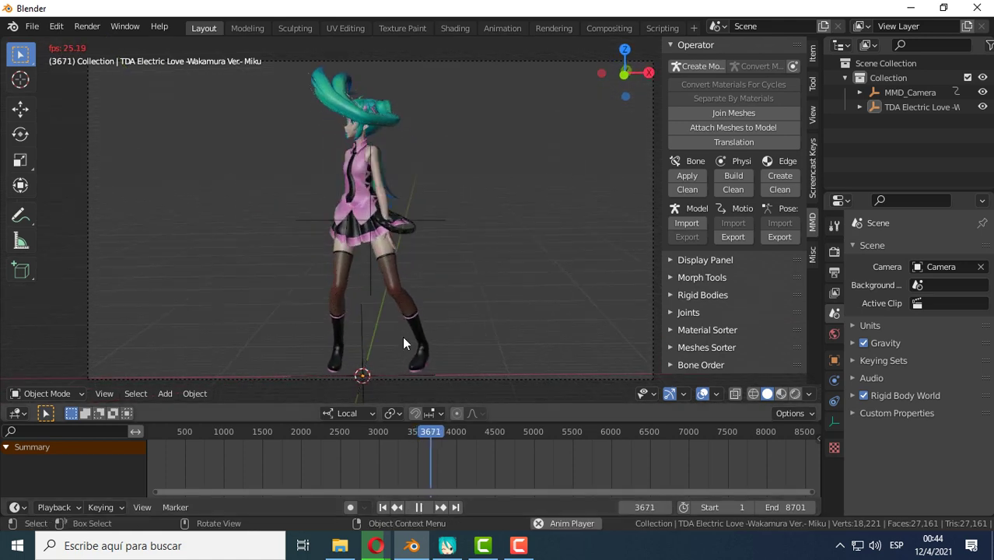
left_click(419, 506)
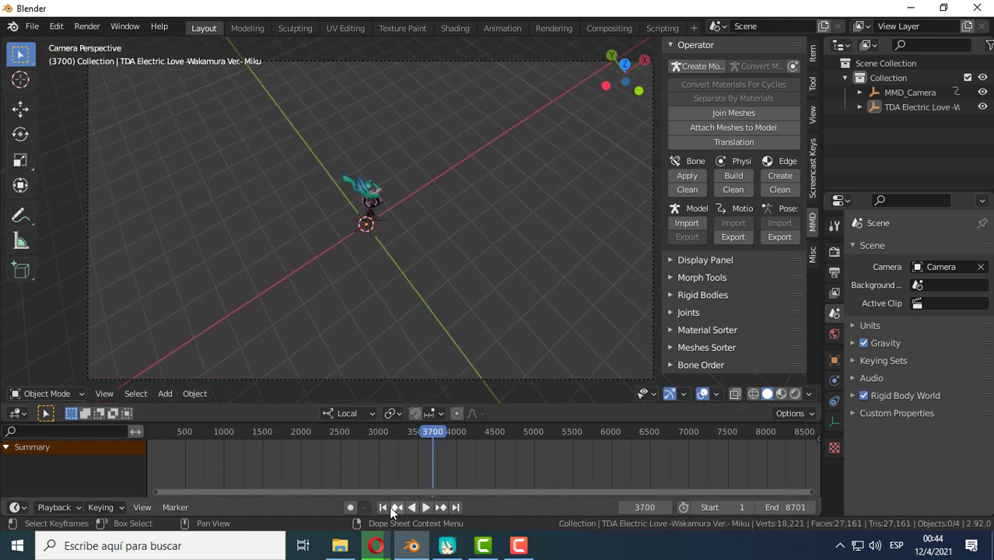
left_click(381, 507)
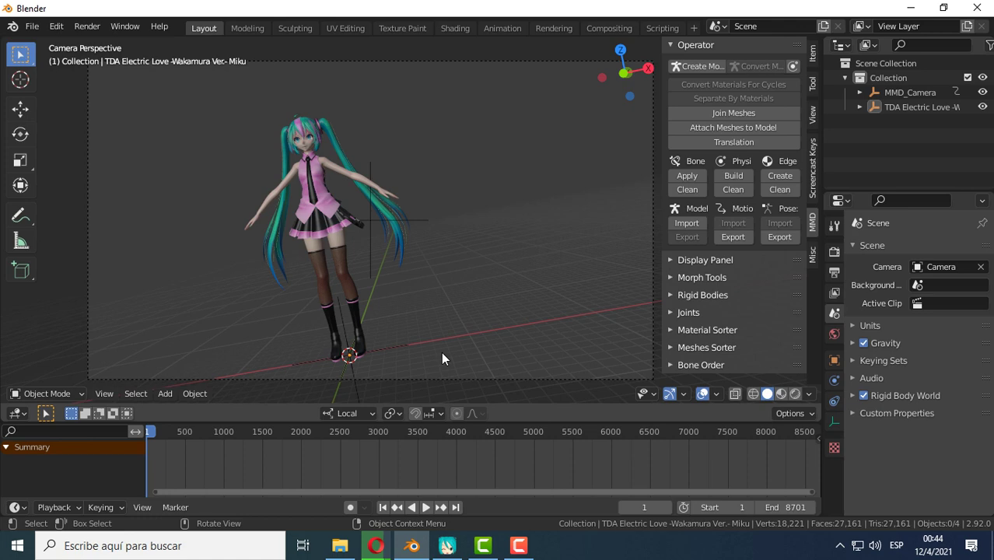
key("space")
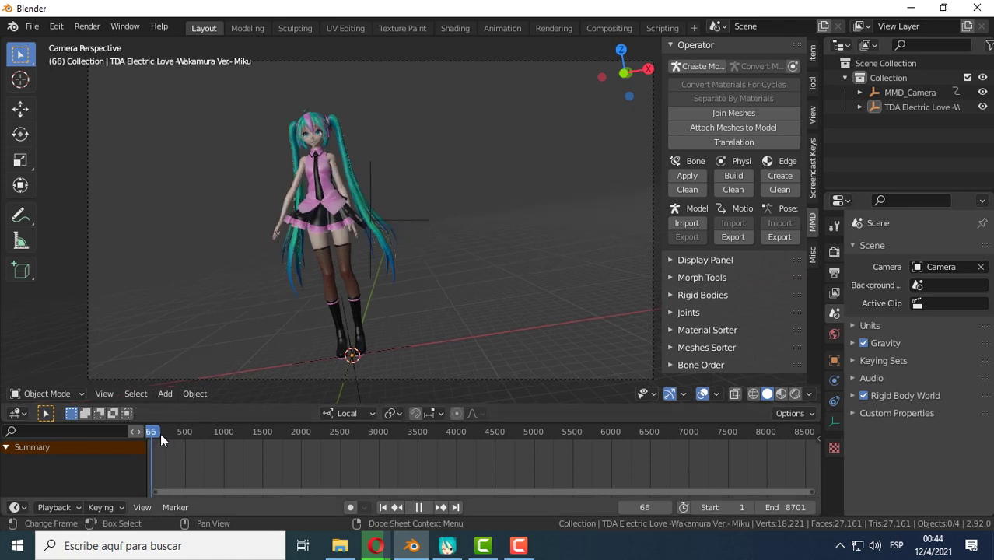
mouse_move(300, 424)
left_mouse_down()
mouse_move(479, 418)
mouse_move(300, 431)
left_mouse_up()
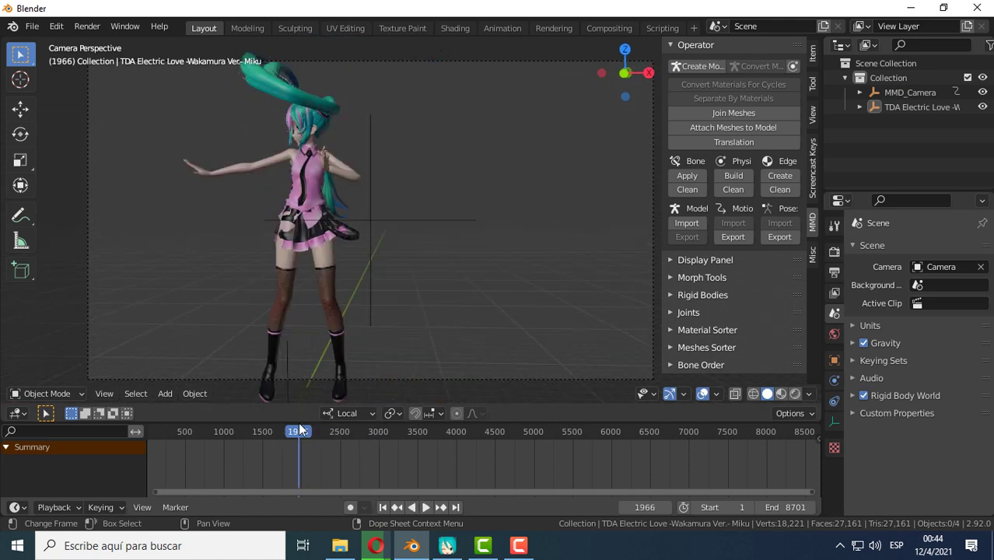
key("space")
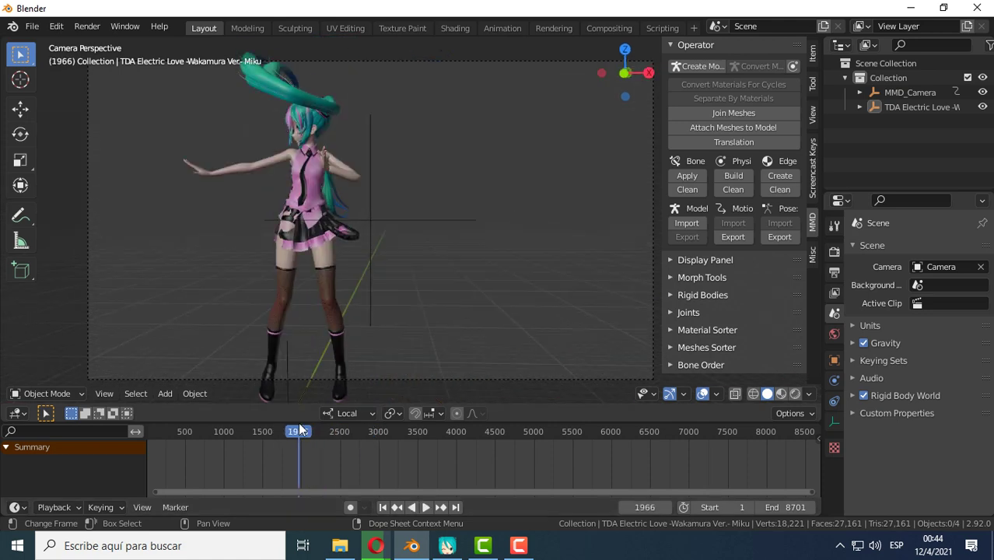
left_click(382, 507)
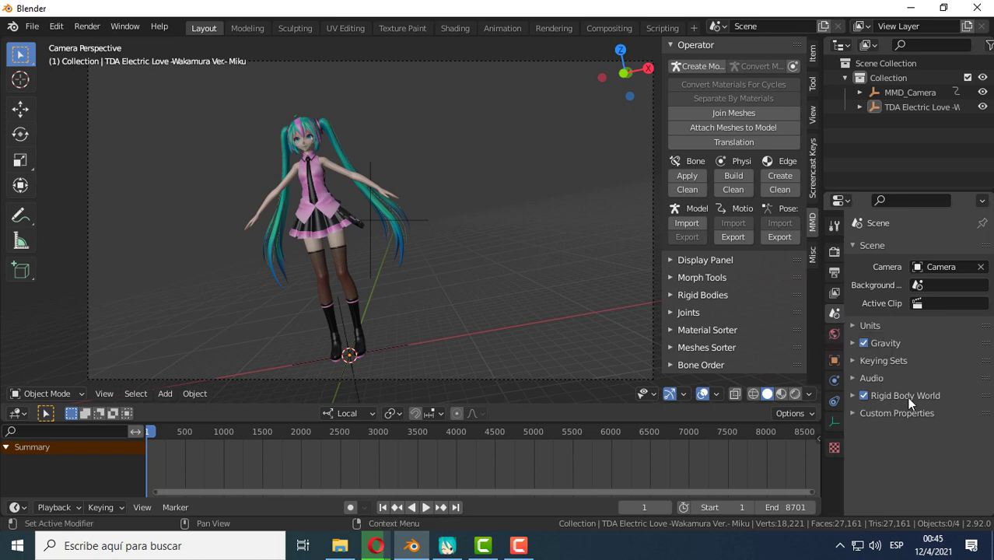
- Bake All Dynamics from the Rigid Body World cache, storing all 8,701 frames (18.8 MiB)
left_click(856, 396)
scroll(894, 323, "down", 3)
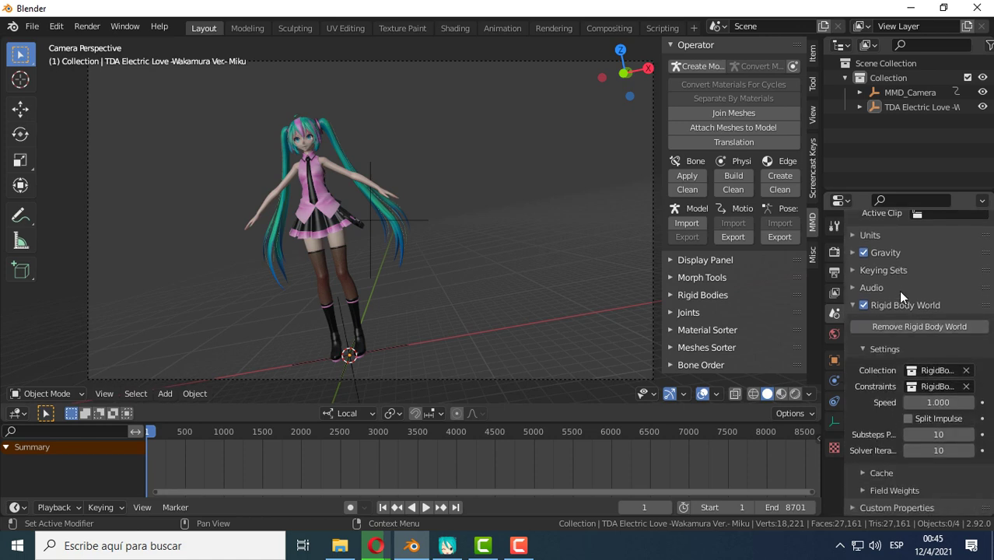
left_click(862, 473)
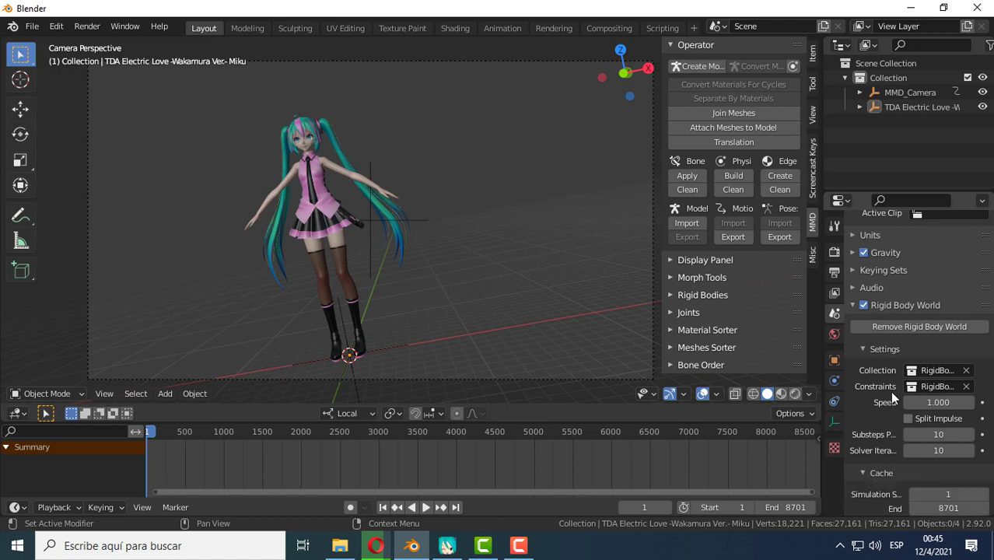
scroll(890, 389, "down", 5)
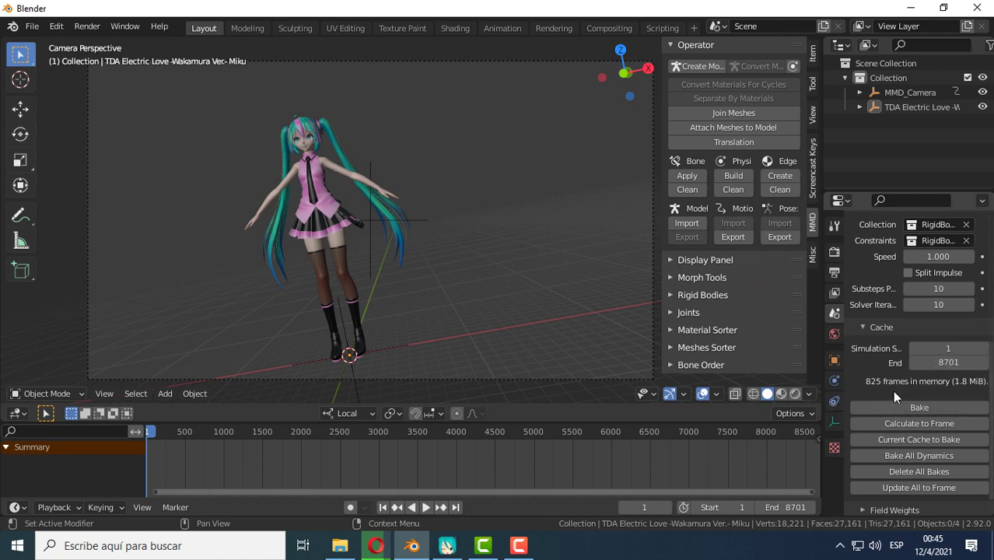
scroll(942, 329, "down", 1)
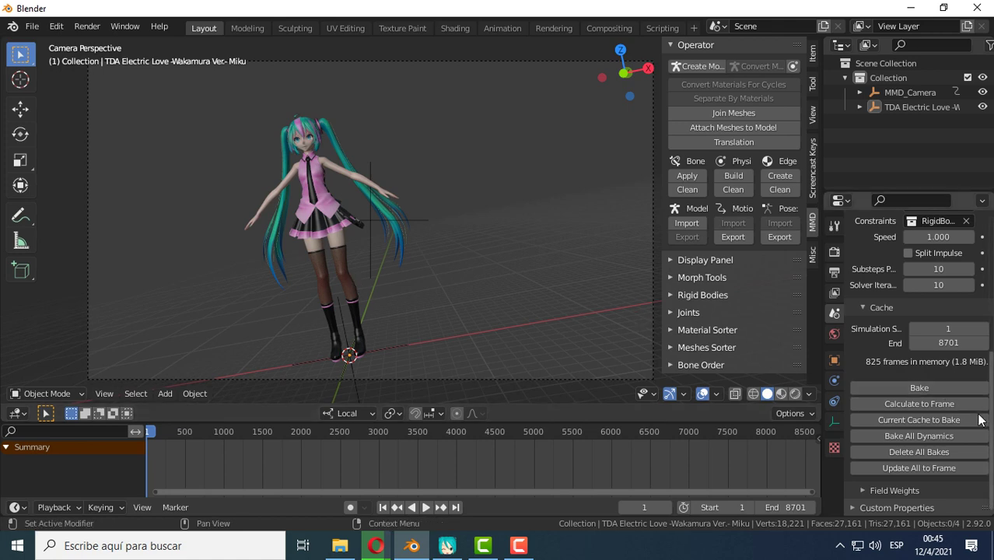
left_click(935, 437)
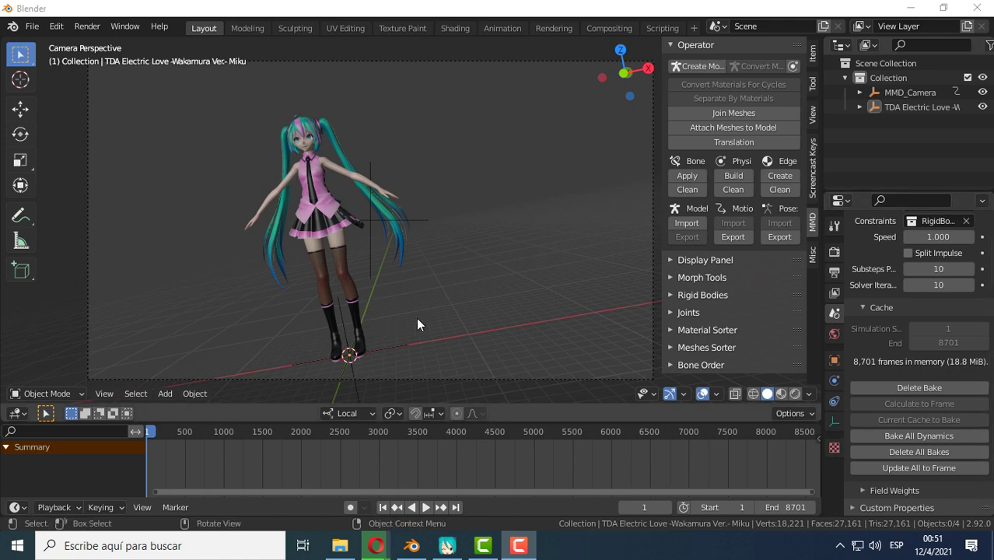
- Switch playback sync to Frame Dropping and replay the dance with its baked physics
left_click(425, 509)
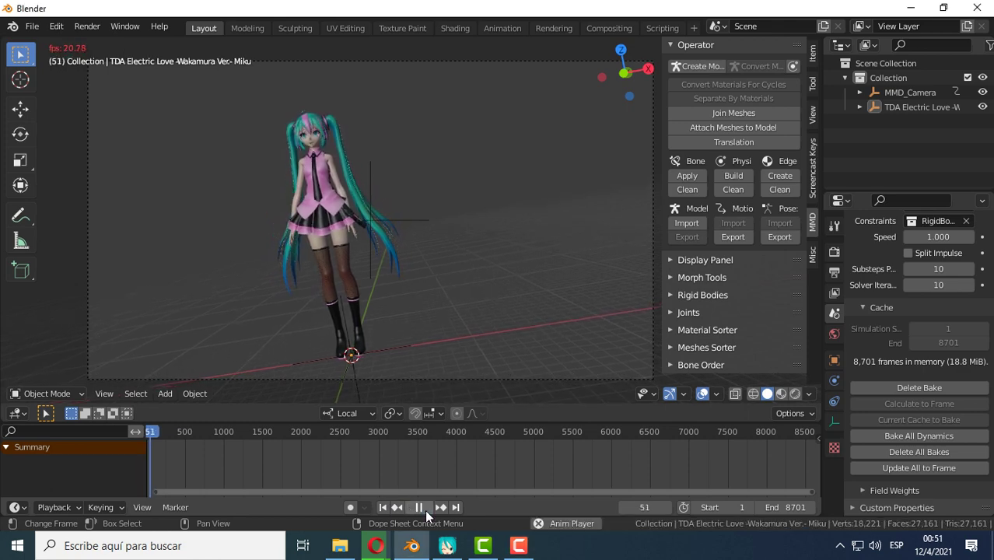
left_click(425, 509)
left_click(53, 507)
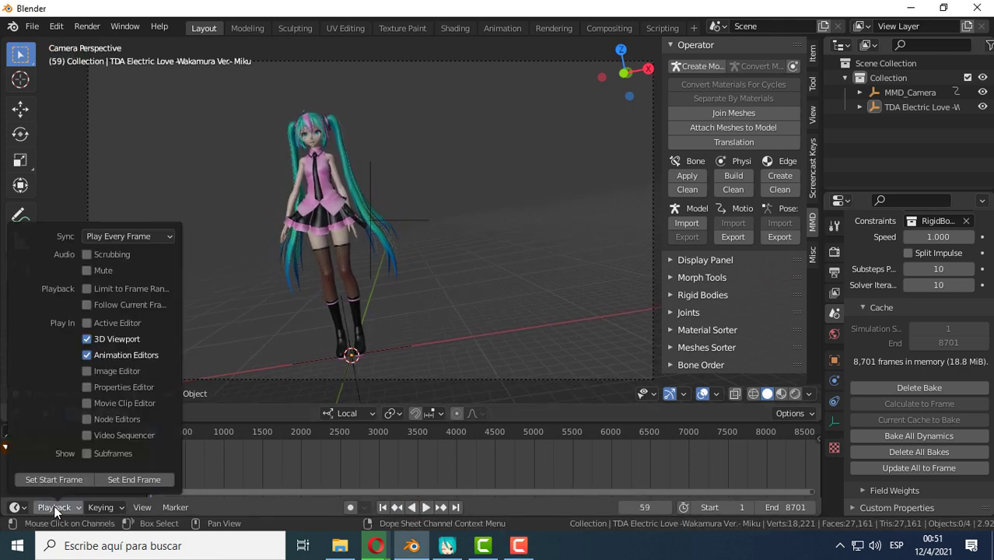
left_click(123, 235)
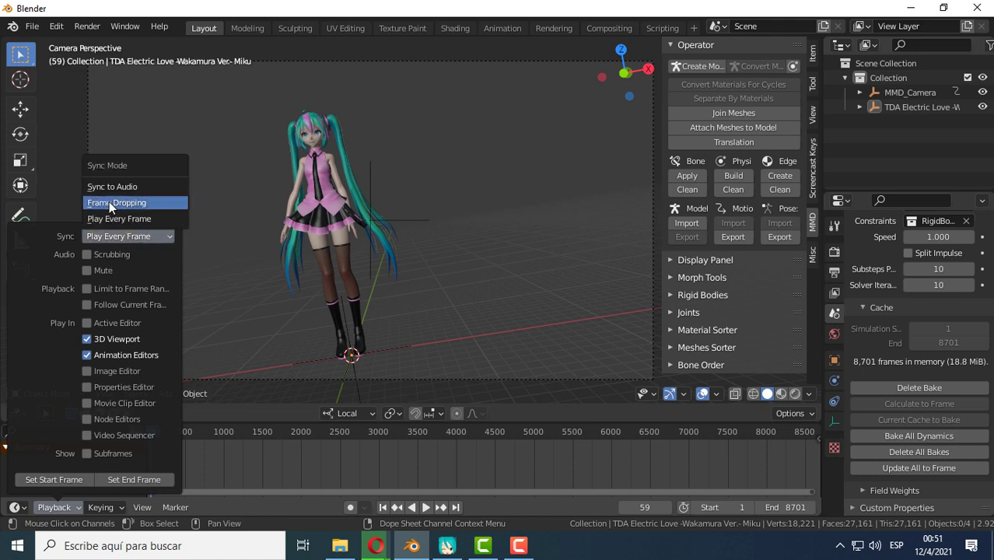
left_click(131, 201)
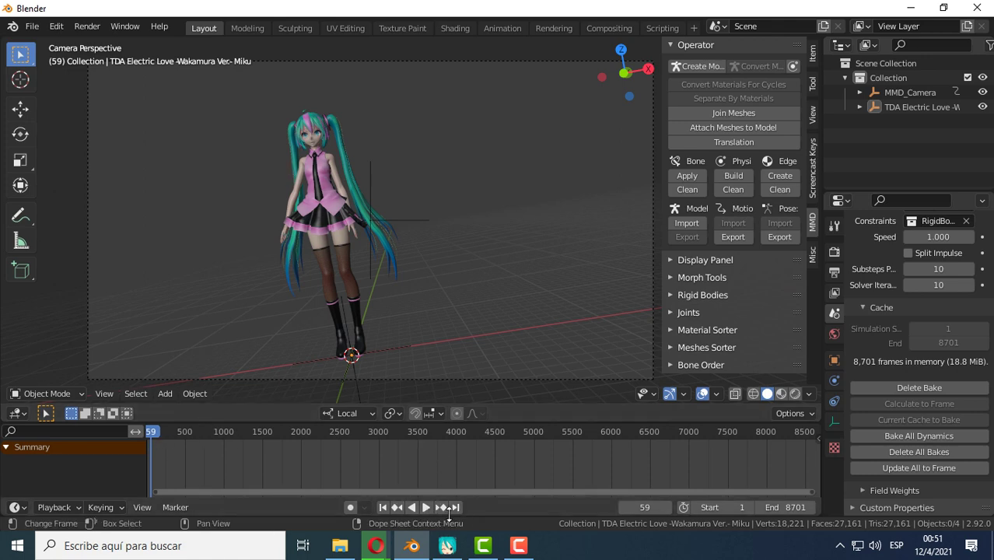
left_click(426, 507)
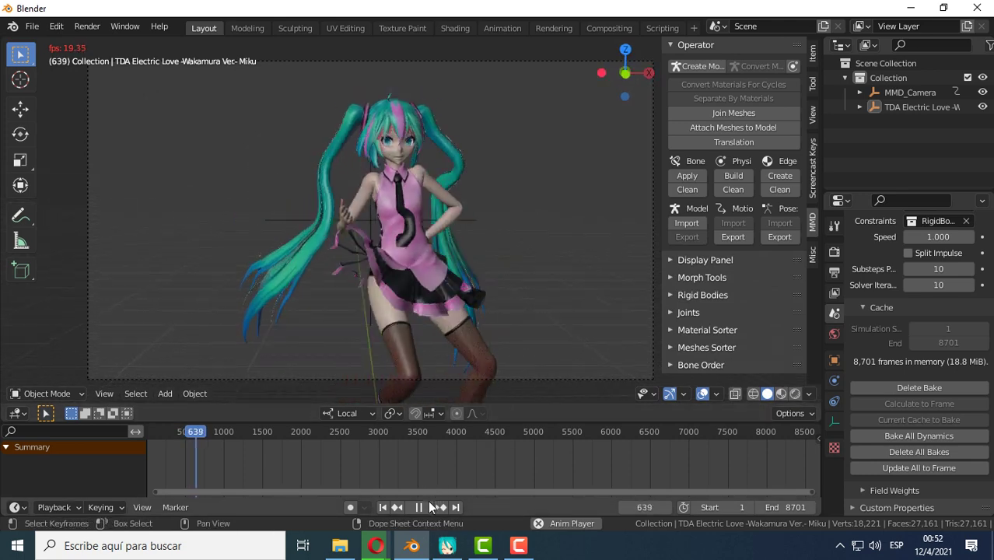
- Stop playback, then play the dance from around frame 3443 and stop again
key("space")
left_click(413, 432)
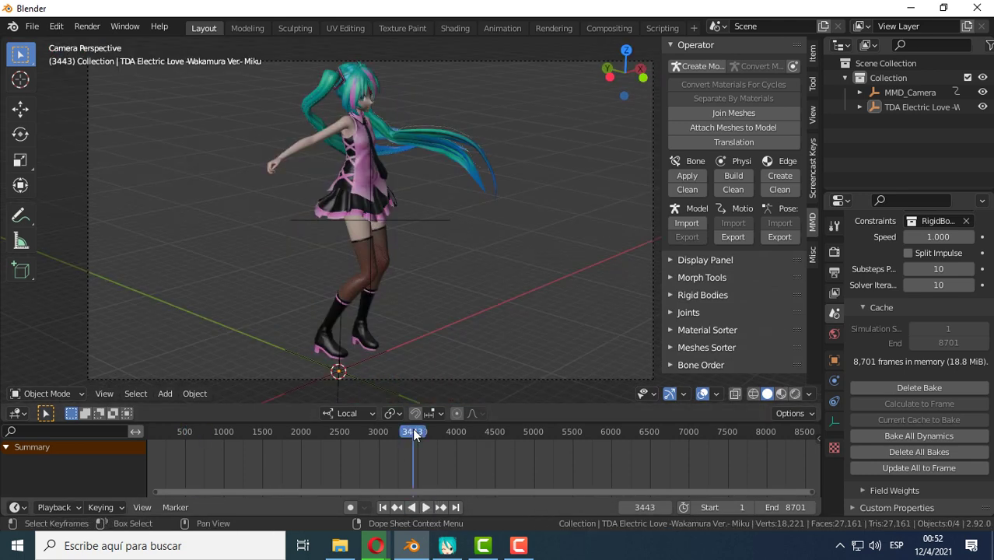
left_click(426, 507)
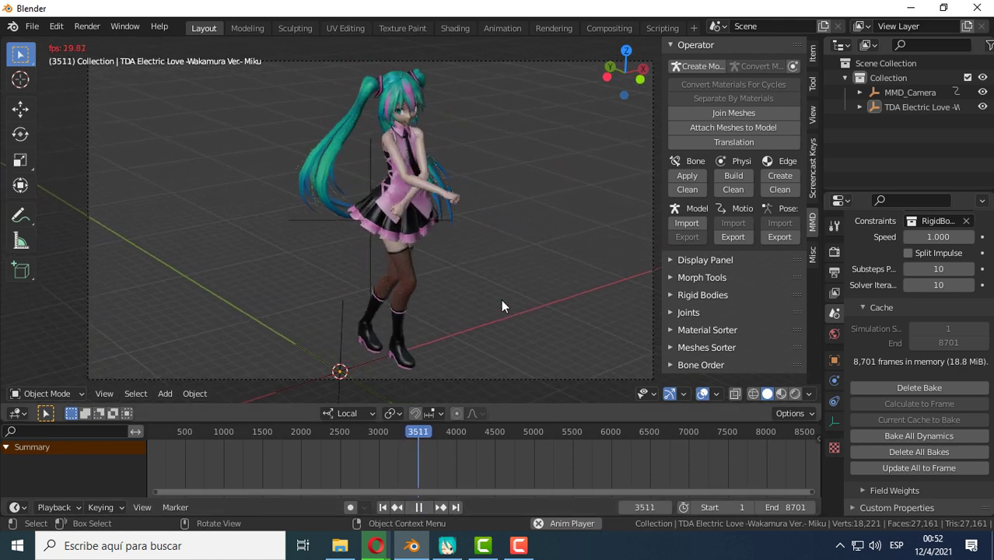
key("space")
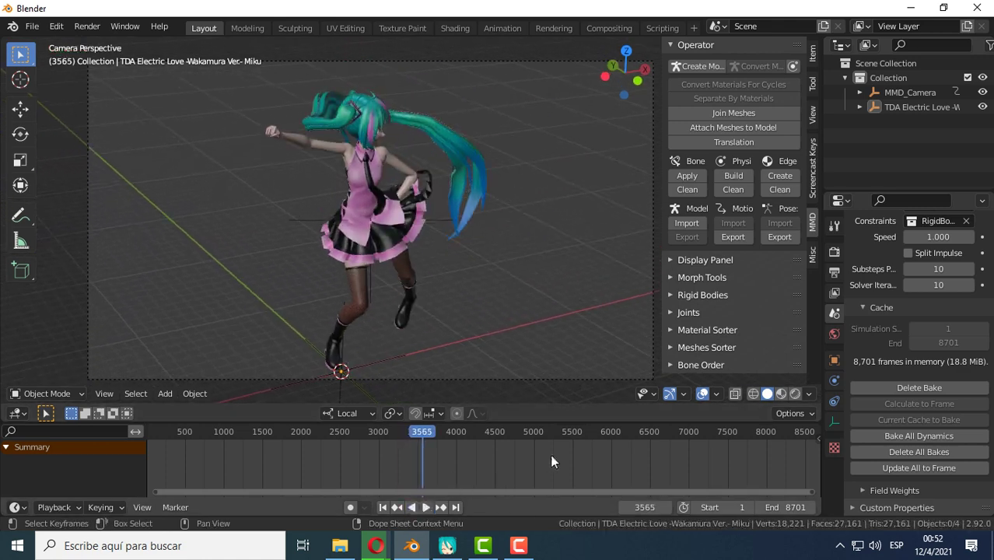
- Check several later frames, play from frame 6623, rewind to frame 1, and briefly check MikuMikuDance
left_click(575, 432)
left_click(383, 428)
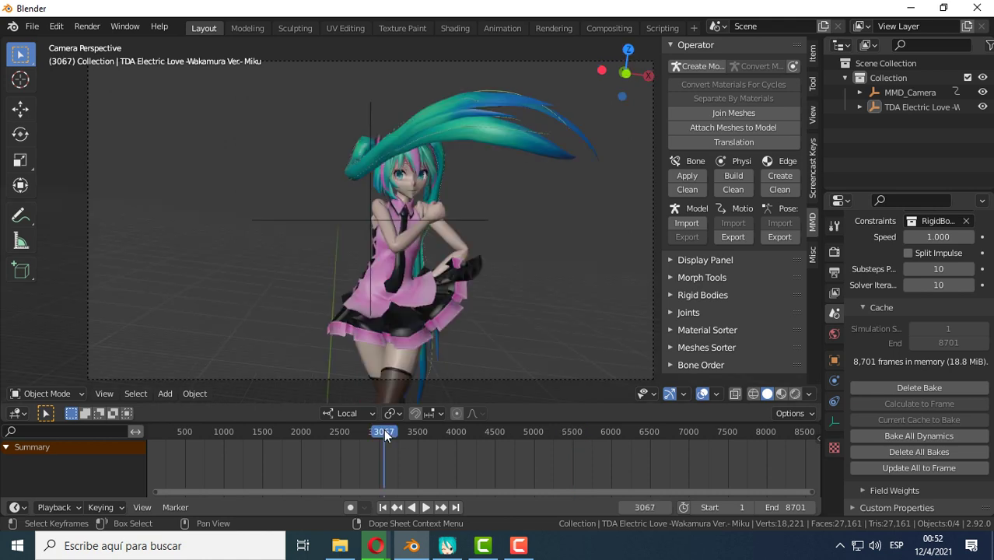
left_click(530, 427)
left_click(582, 431)
left_click(660, 430)
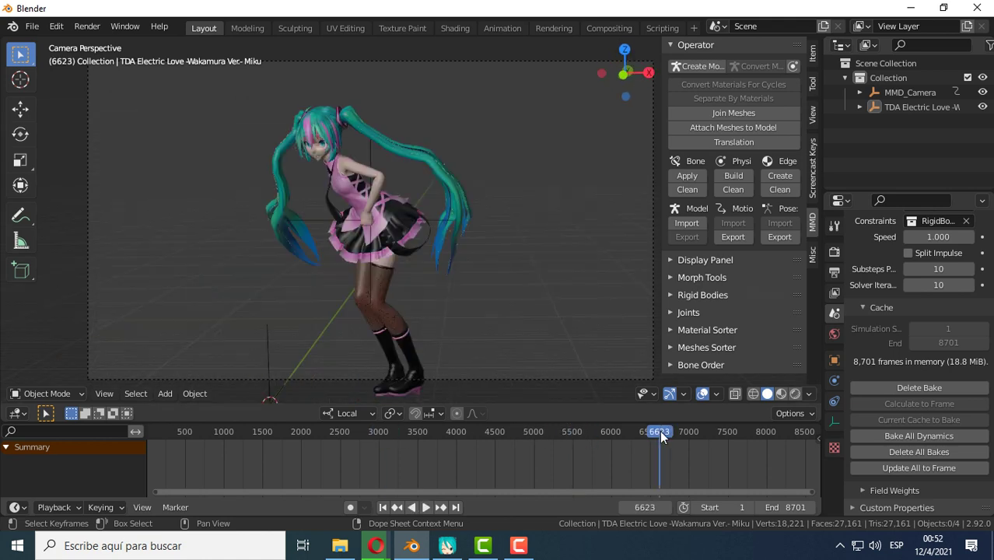
left_click(425, 508)
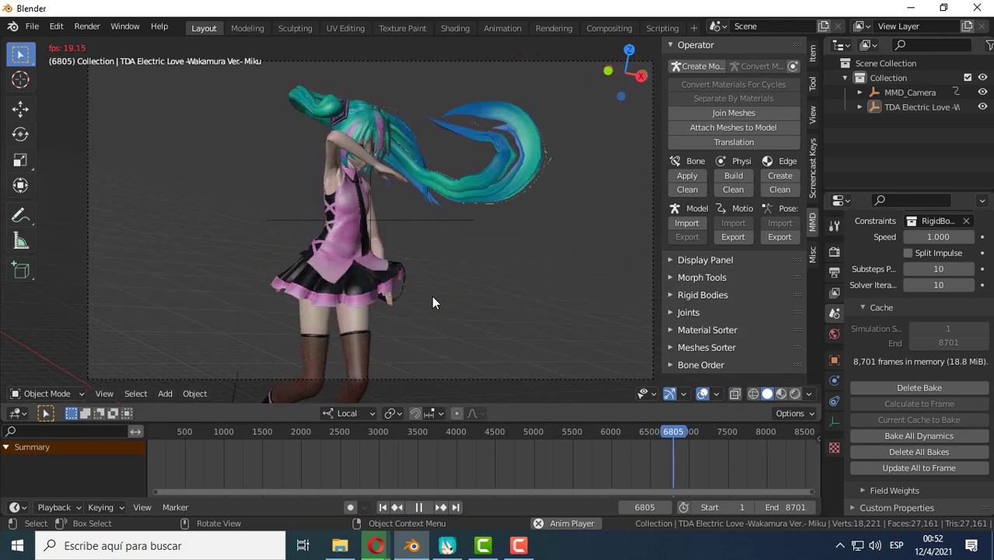
left_click(418, 507)
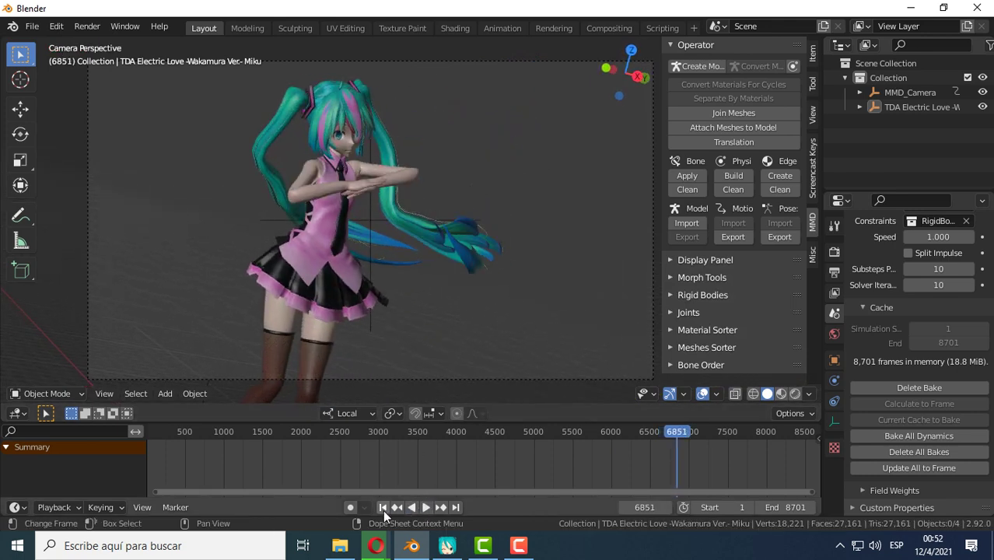
left_click(383, 507)
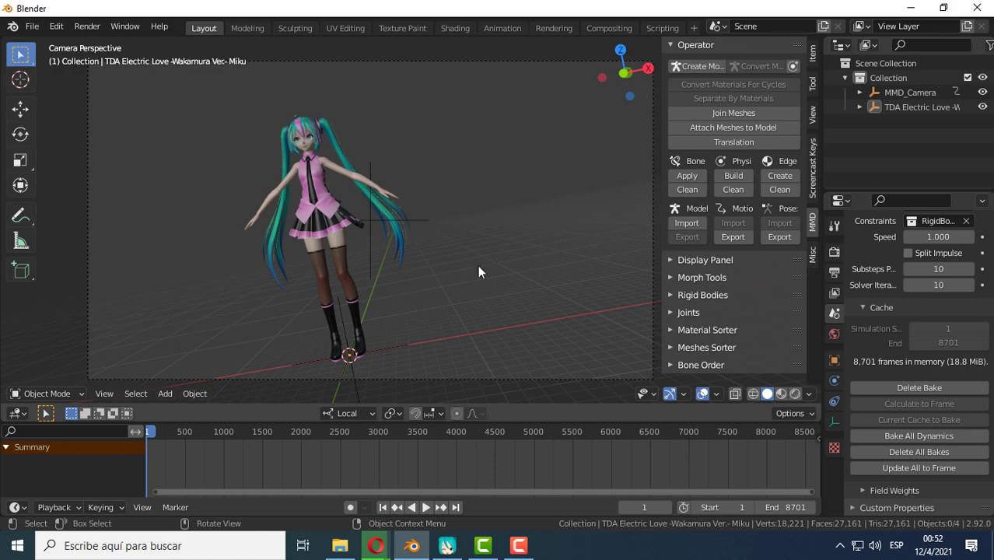
left_click(447, 545)
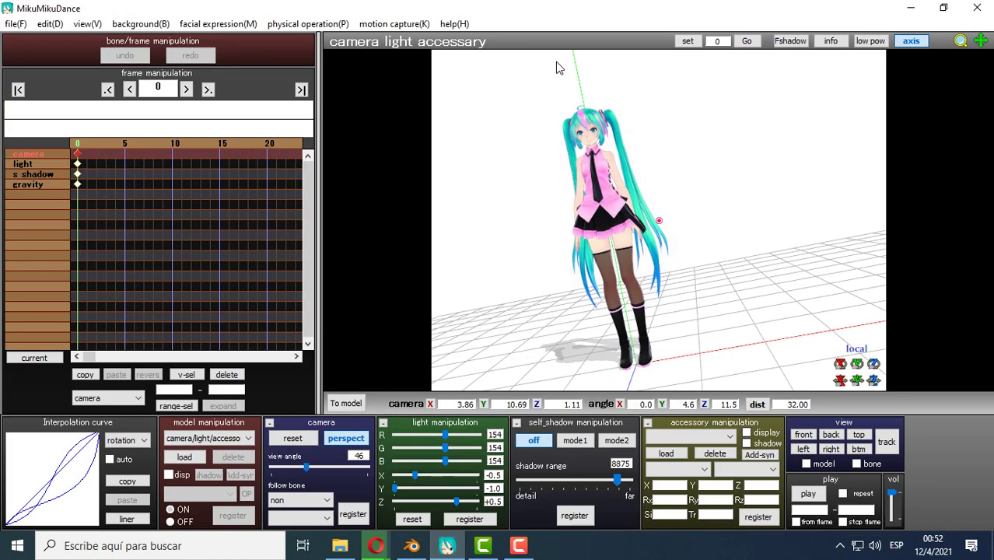
left_click(910, 8)
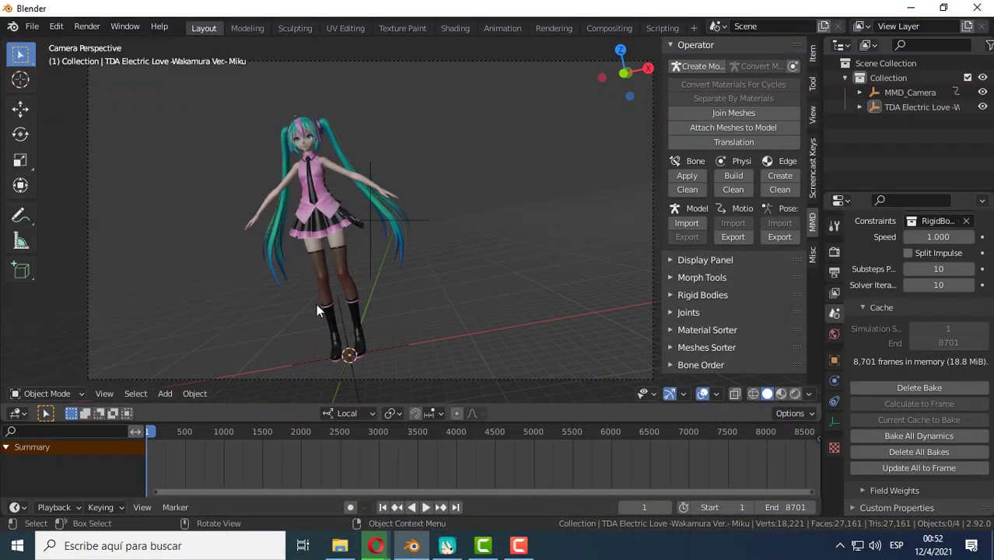
- Change the main 3D viewport's editor type to Video Sequencer and show its Add menu
left_click(19, 414)
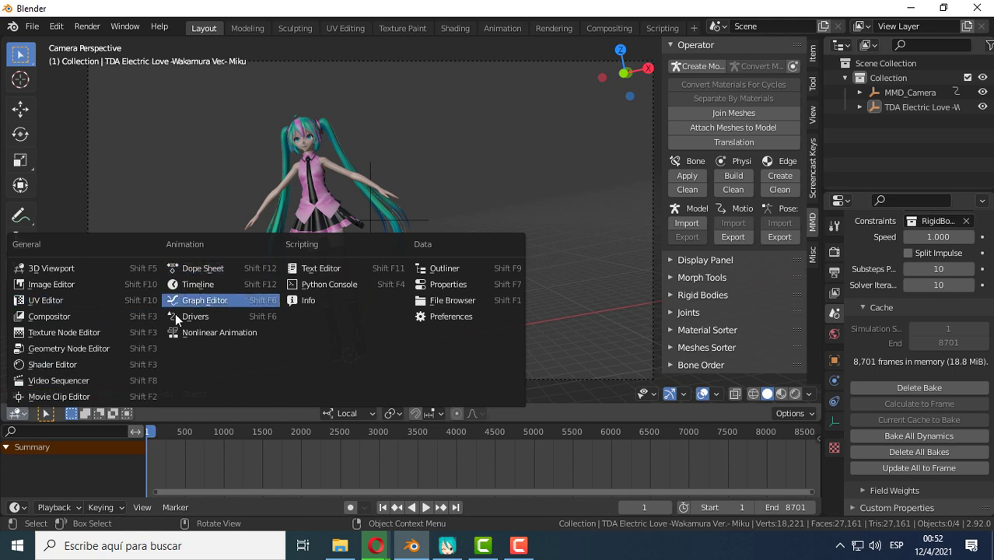
left_click(54, 380)
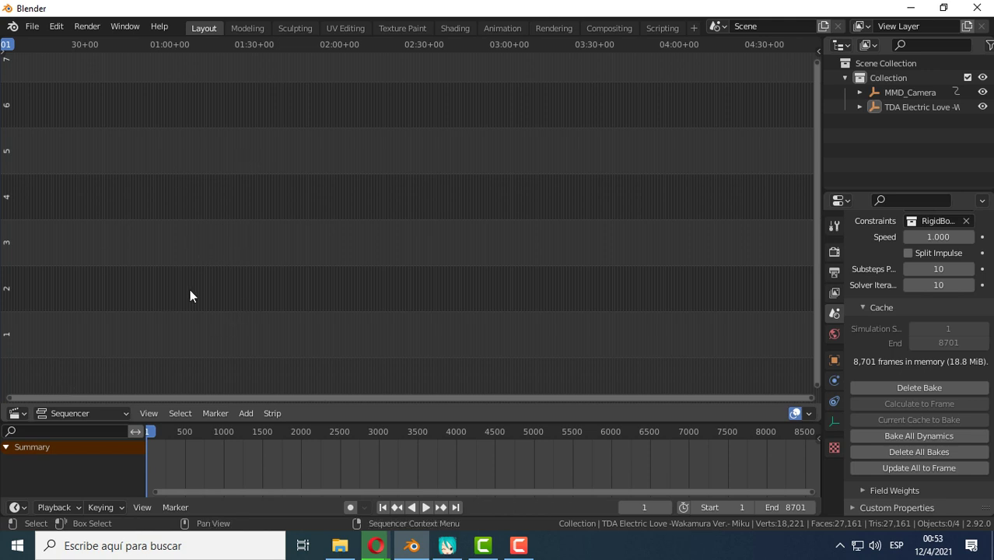
left_click(250, 418)
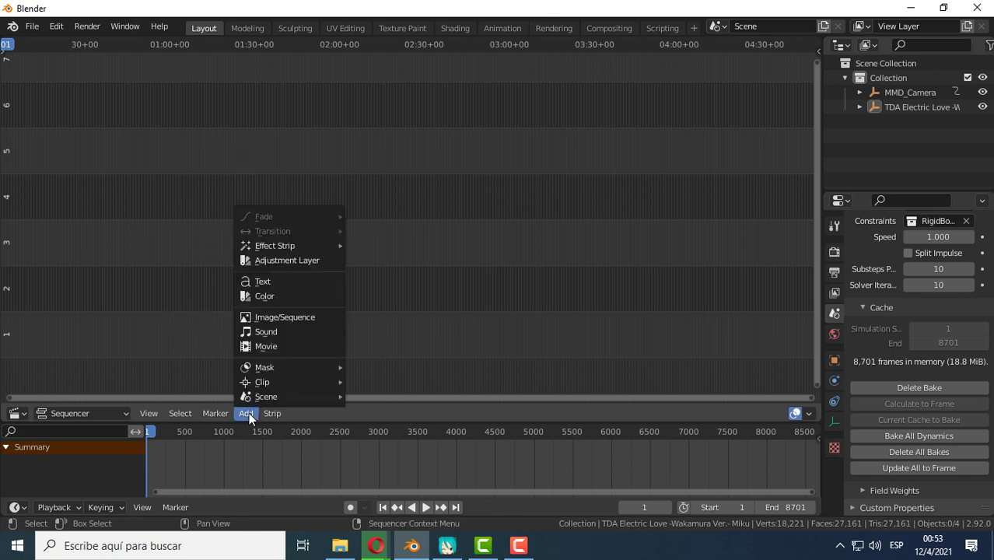
- Add a sound strip, browsing to I:\MikuMikuDanceE_v926x64\Motions\Electric Love for Electric Love.wav
left_click(265, 333)
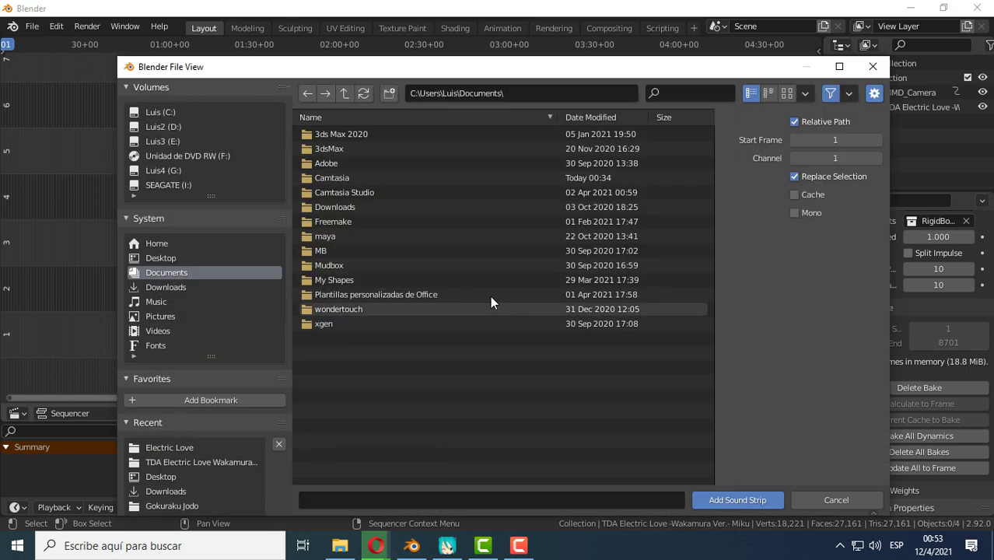
left_click(154, 184)
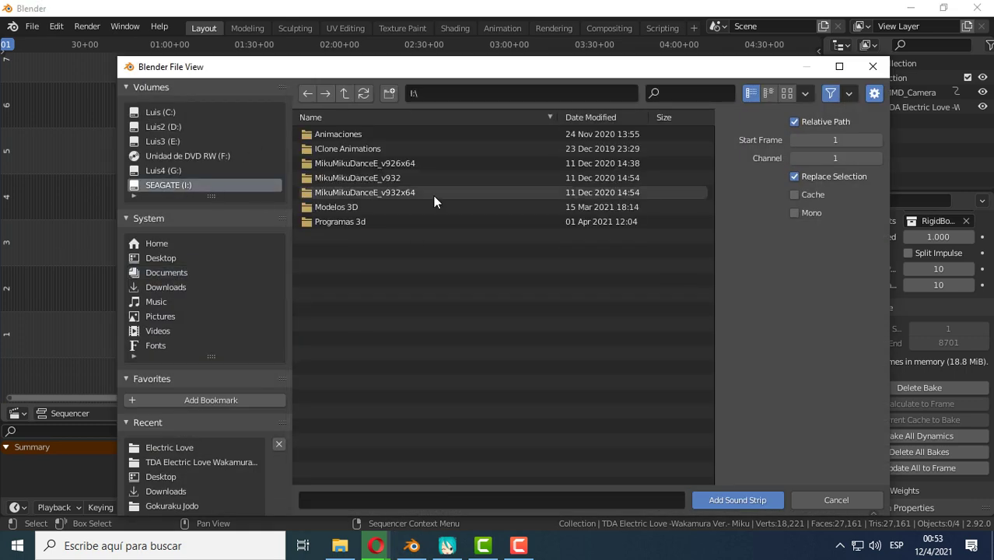
double_click(348, 164)
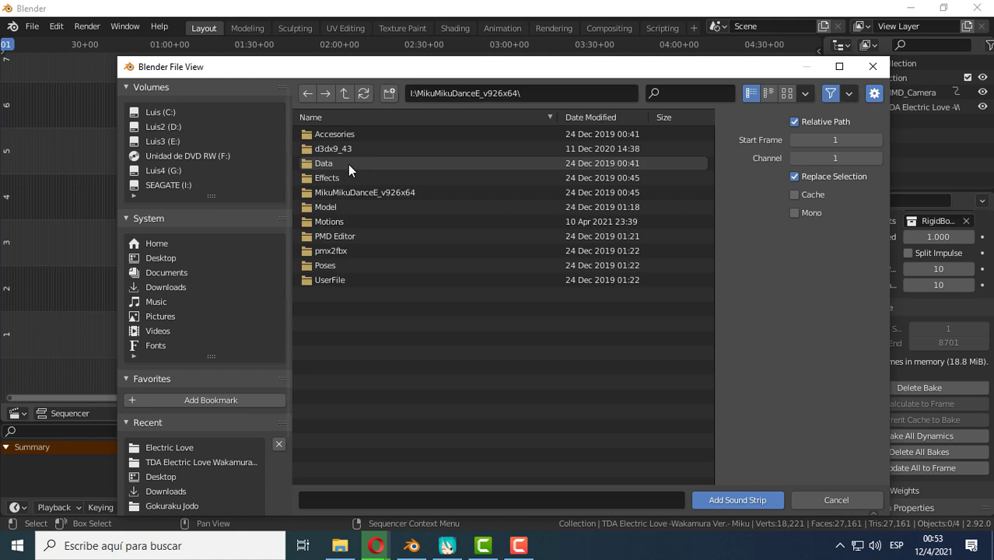
double_click(331, 221)
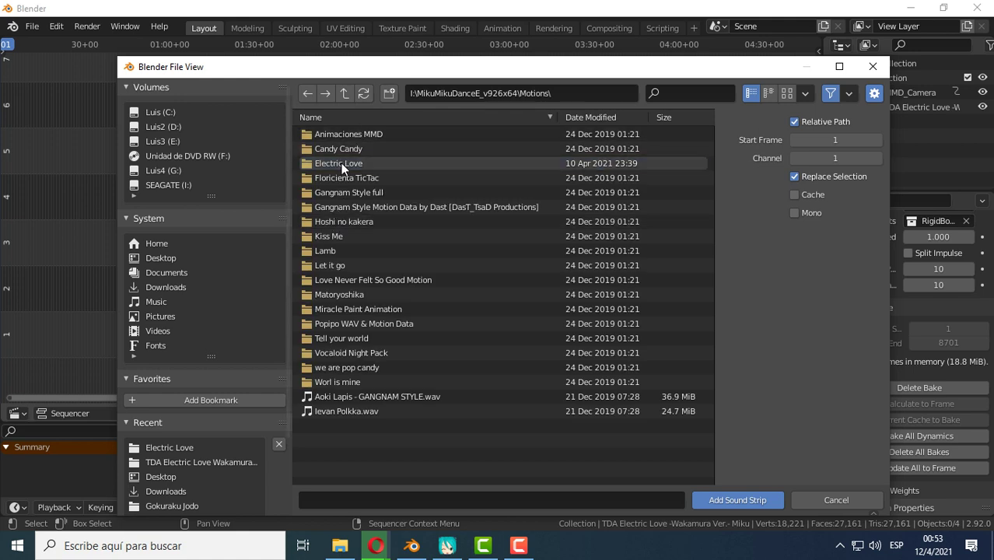
left_click(343, 164)
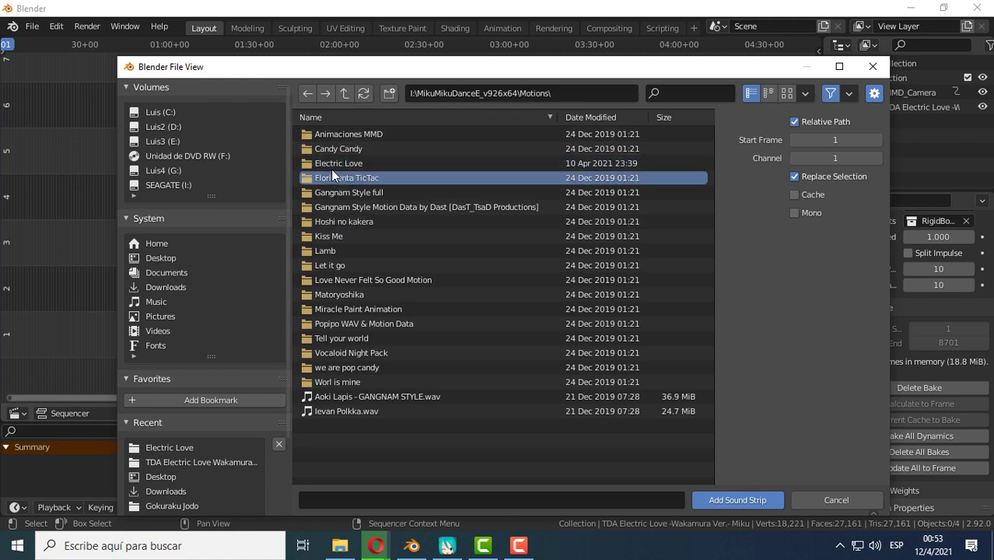
double_click(329, 163)
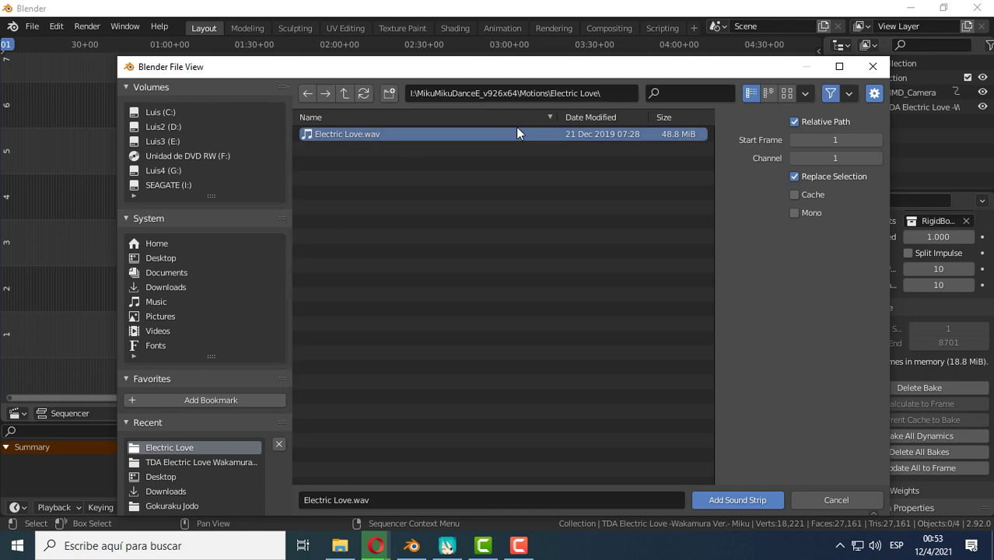
- Add Electric Love.wav as a sound strip and drag it to start at frame 1
left_click(737, 500)
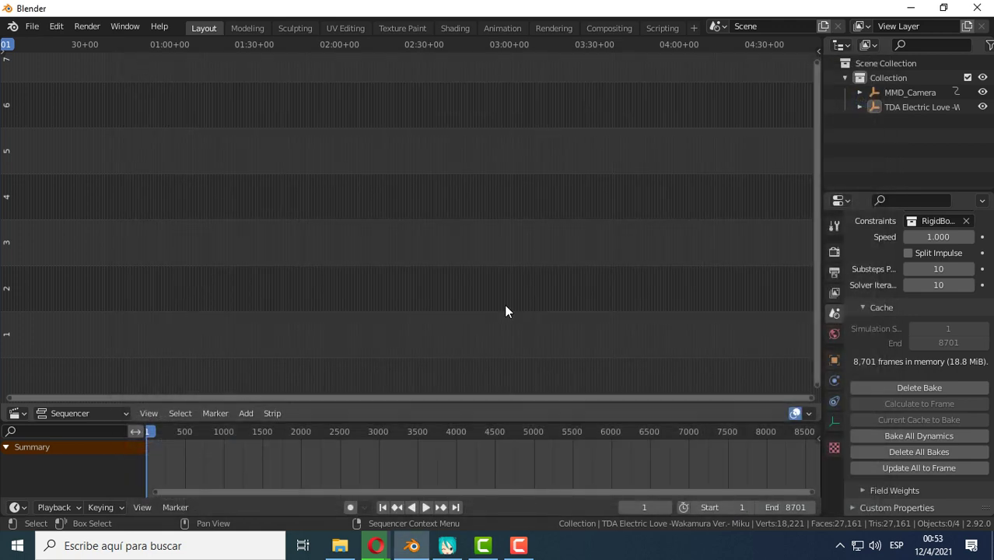
middle_click_drag(52, 273, 171, 298)
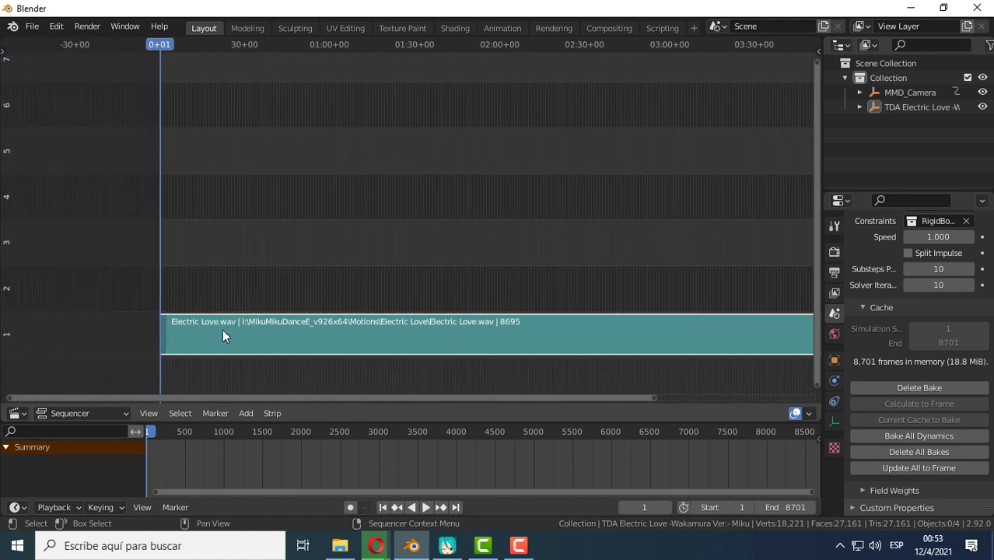
left_click_drag(223, 329, 251, 330)
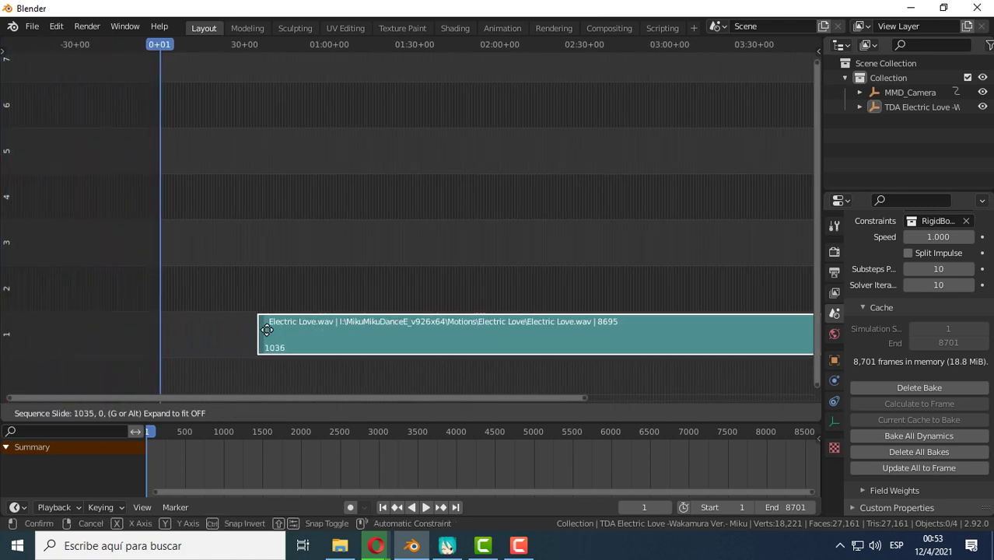
mouse_move(252, 329)
left_mouse_down()
mouse_move(283, 330)
mouse_move(237, 325)
left_mouse_up()
- Change the sequencer area's editor type back to 3D Viewport
scroll(138, 336, "up", 10)
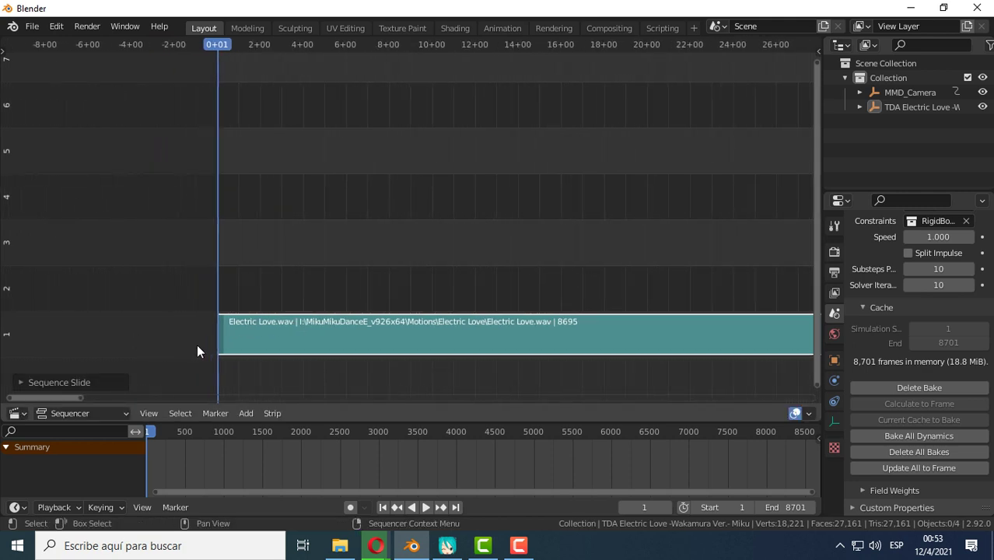
scroll(197, 344, "up", 3)
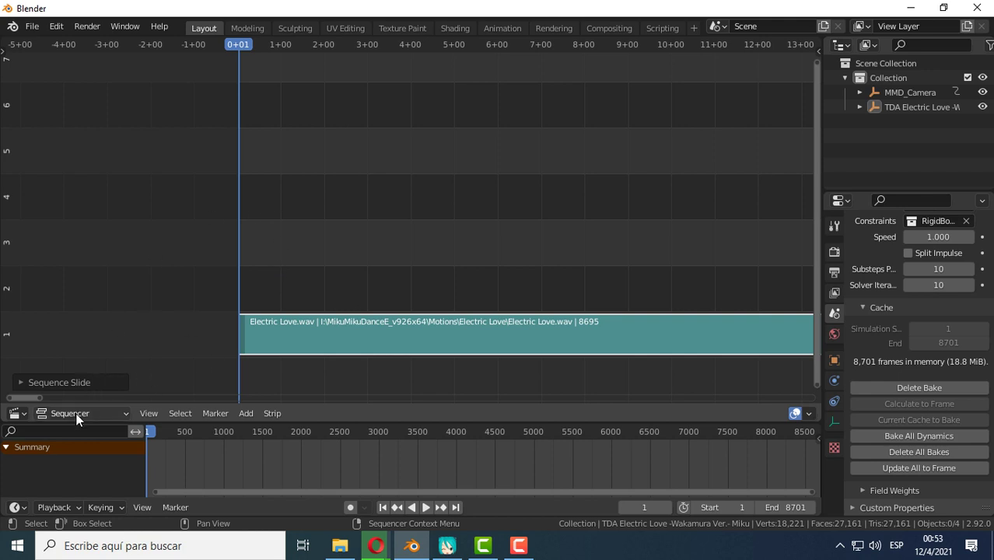
left_click(22, 417)
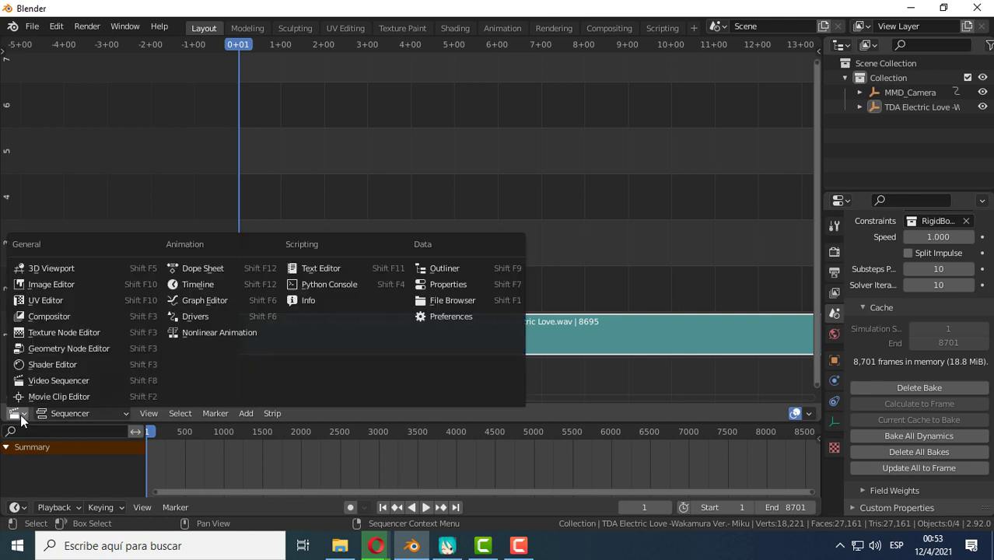
left_click(50, 270)
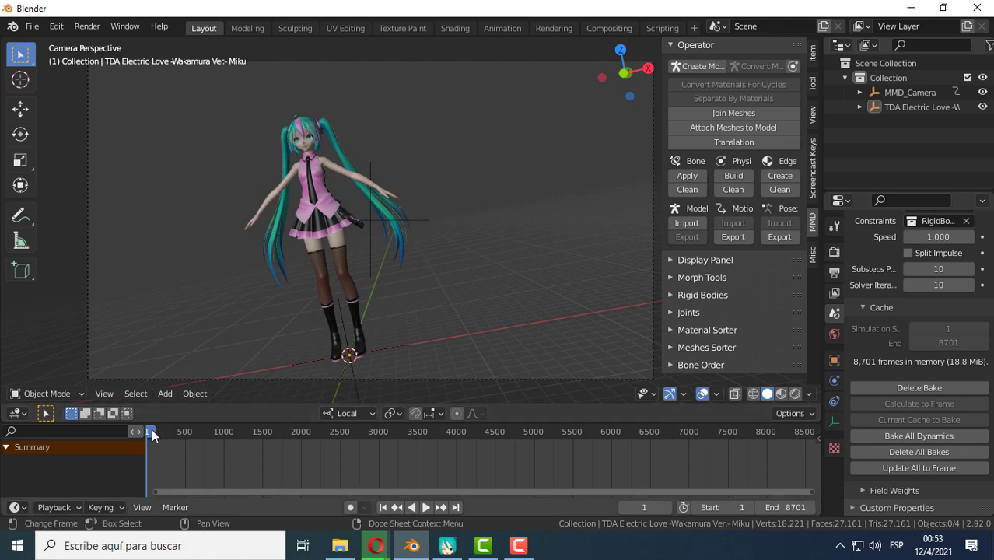
mouse_move(152, 433)
left_mouse_down()
mouse_move(216, 442)
mouse_move(340, 433)
mouse_move(244, 431)
mouse_move(336, 435)
mouse_move(274, 434)
left_mouse_up()
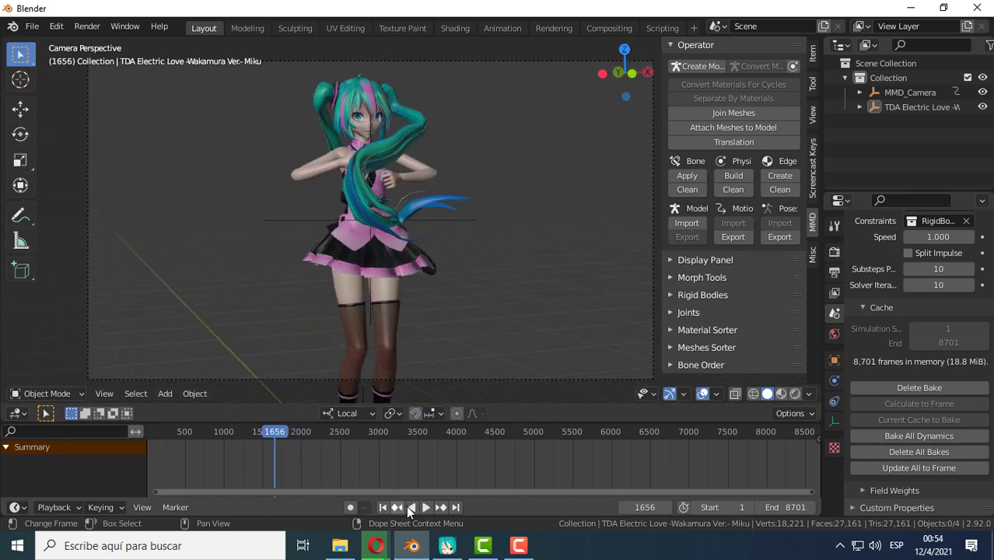
left_click(382, 507)
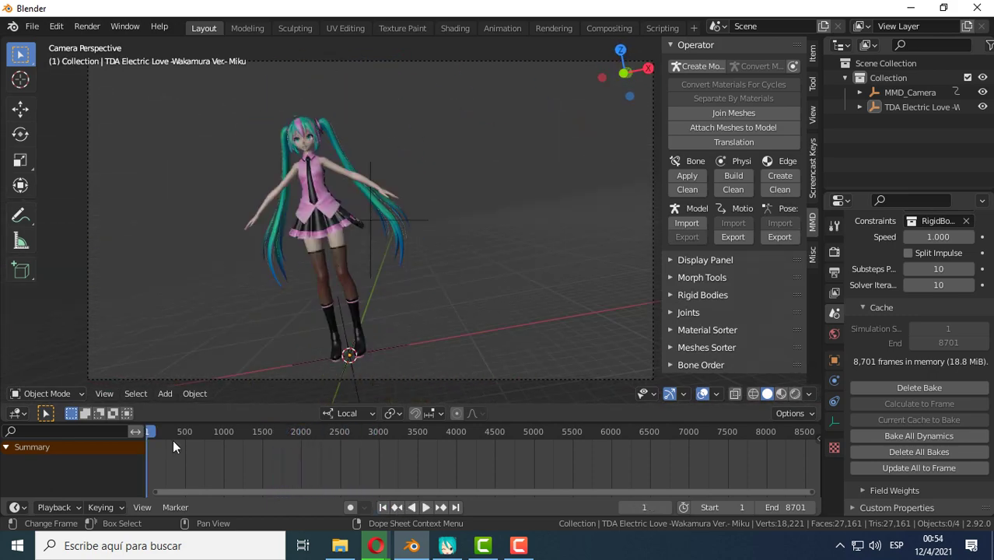
left_click(425, 507)
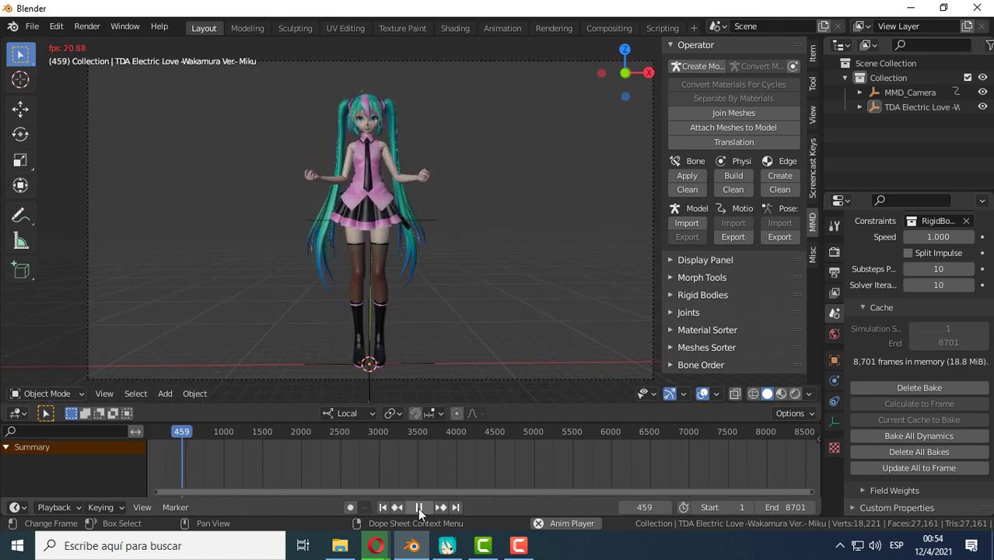
left_click(417, 508)
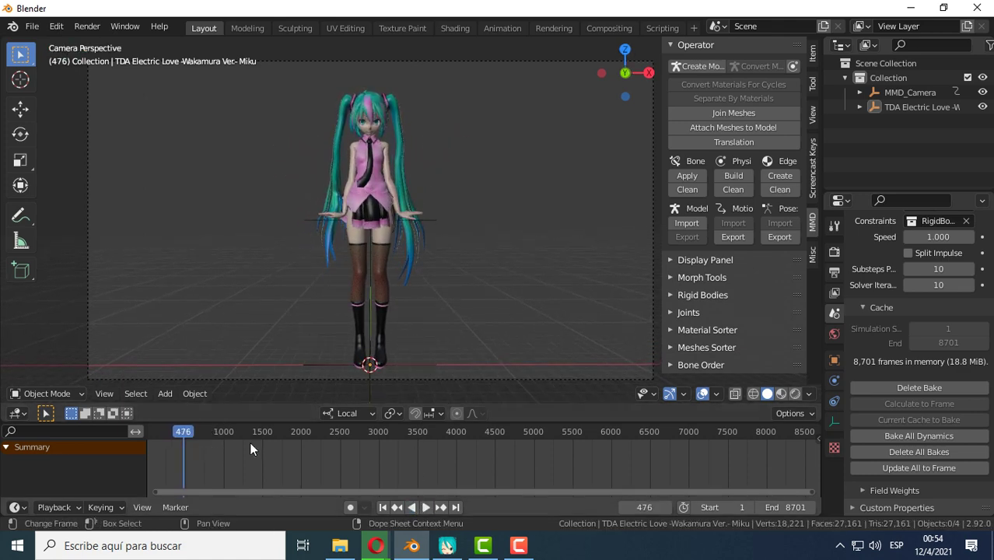
left_click_drag(187, 436, 231, 428)
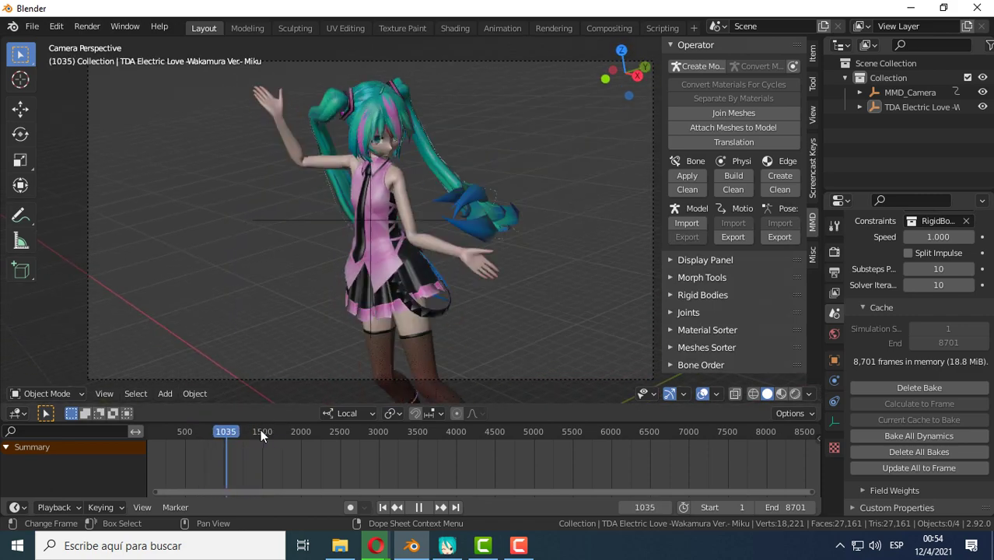
left_click_drag(231, 433, 260, 432)
left_click(73, 510)
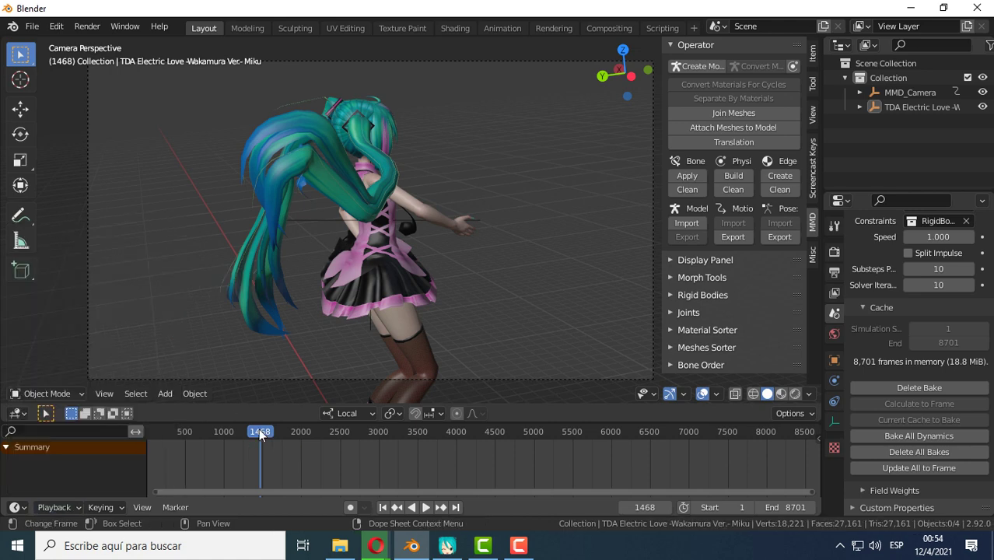
key("space")
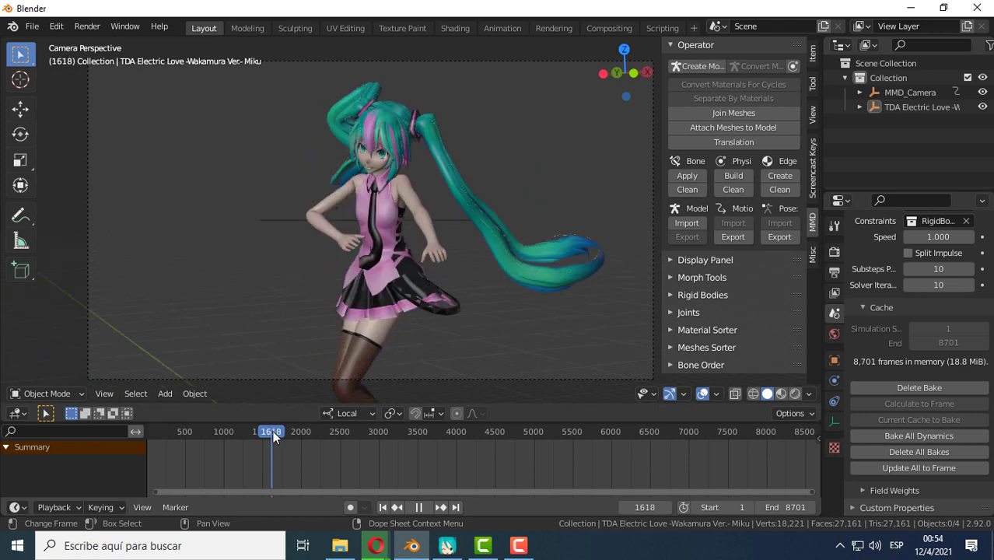
key("space")
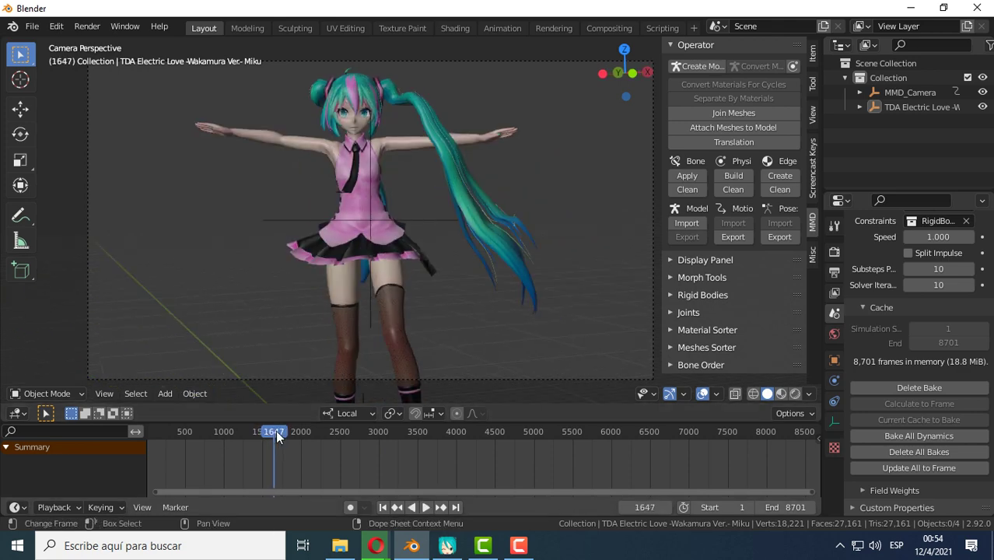
key("space")
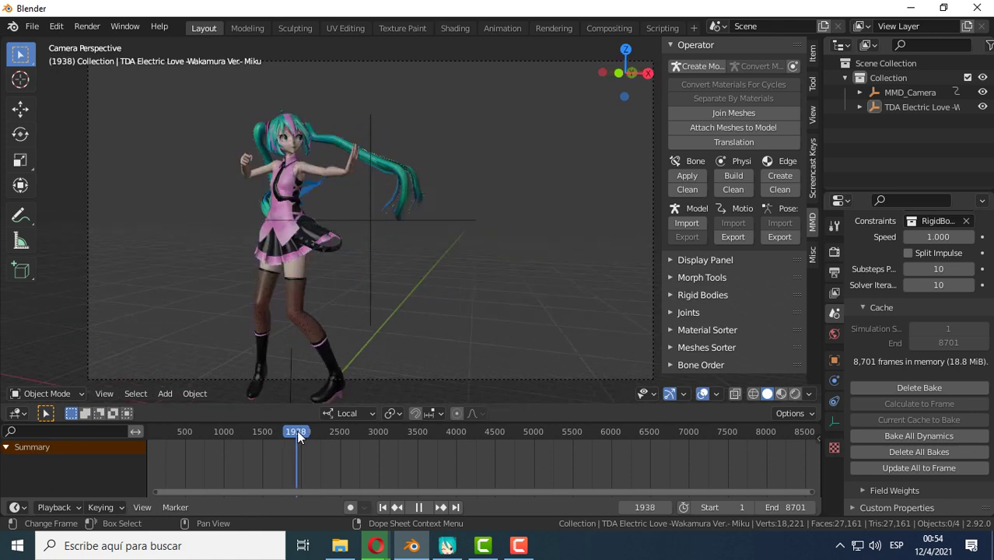
key("space")
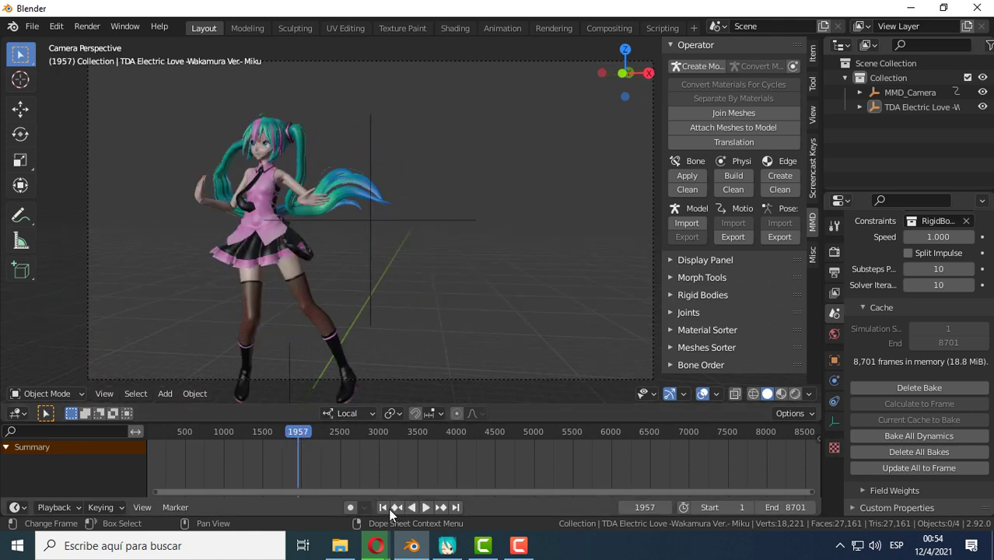
left_click(383, 507)
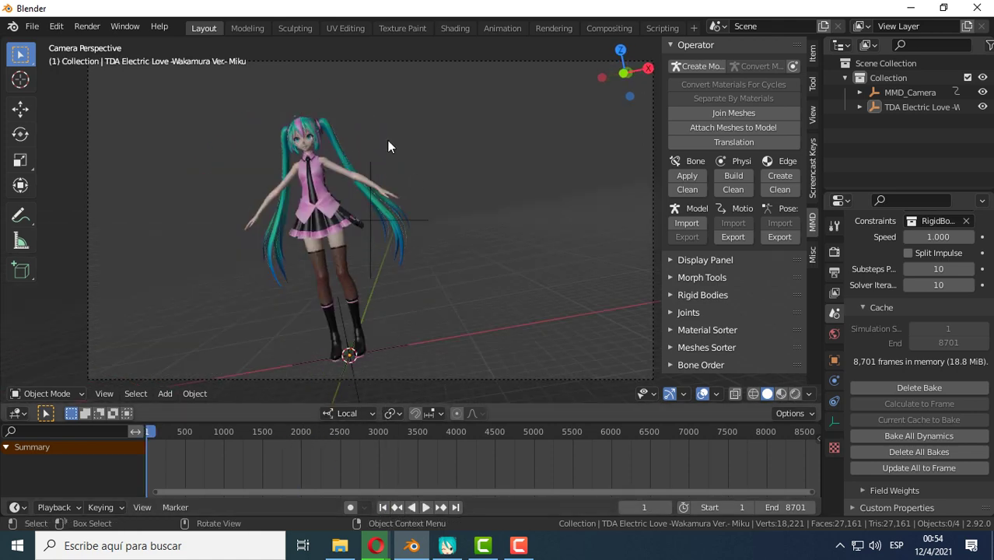
left_click(446, 547)
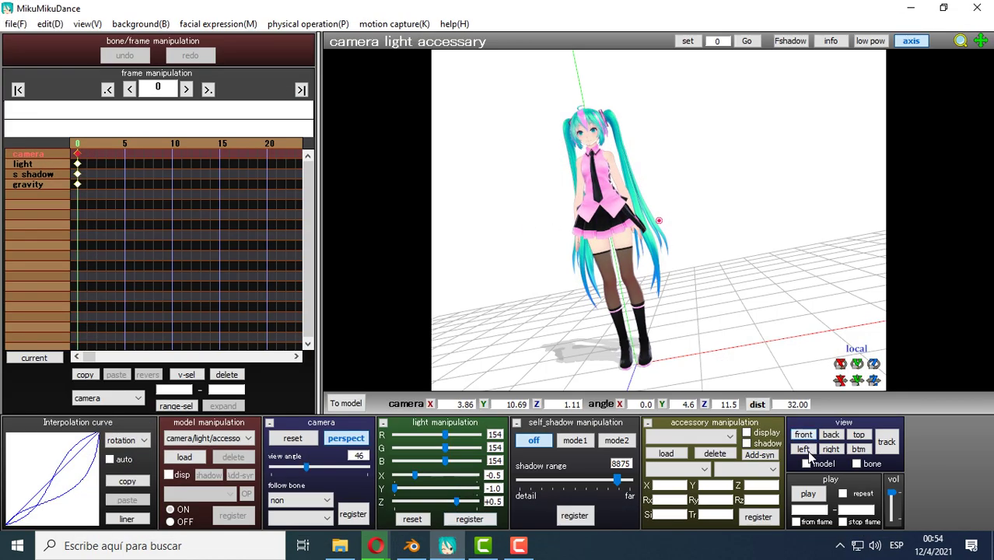
left_click(809, 495)
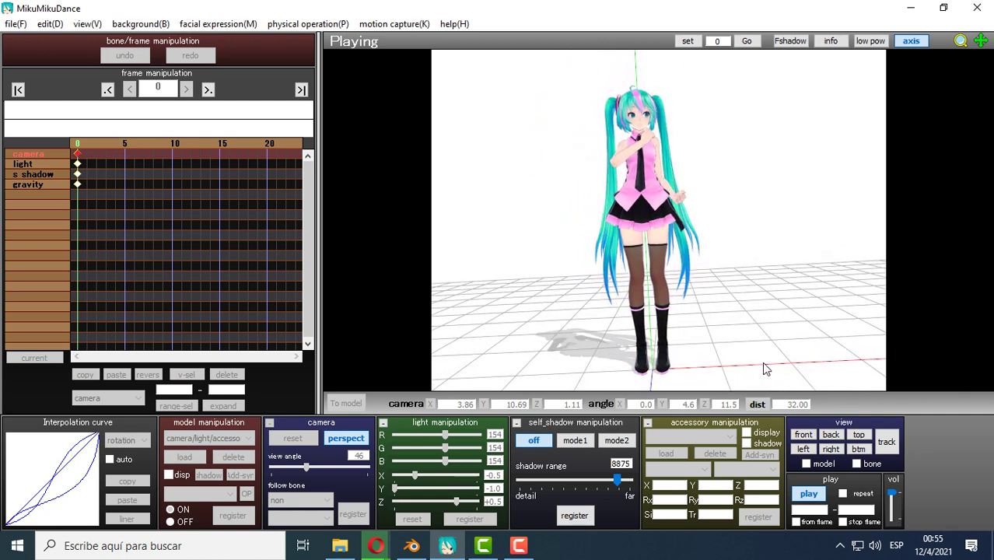
left_click(809, 495)
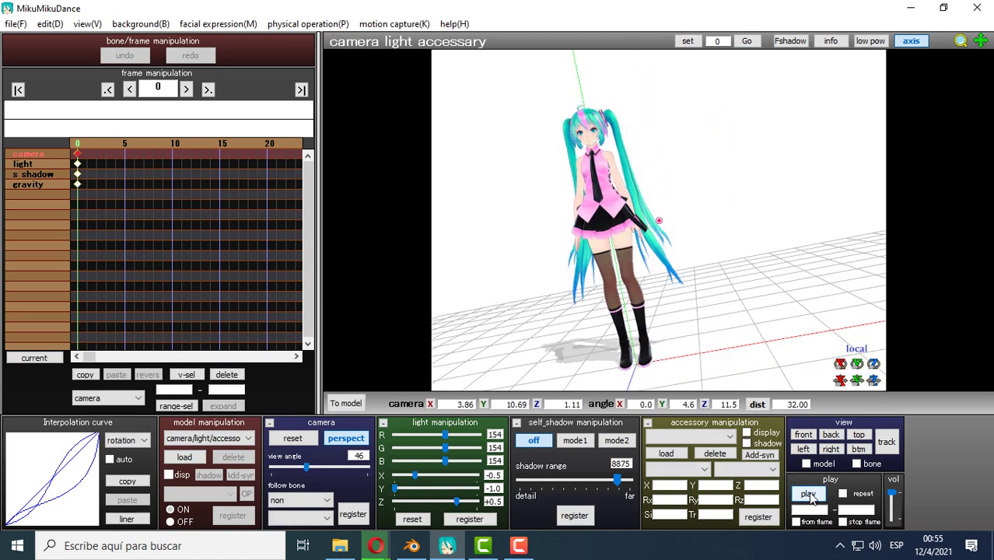
left_click(412, 545)
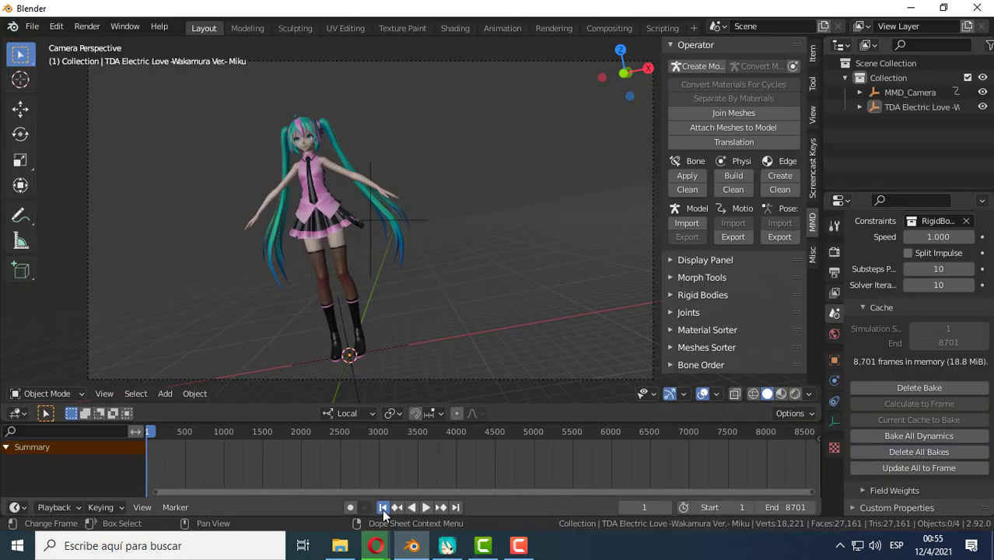
- Play the dance animation from frame 1
left_click(420, 506)
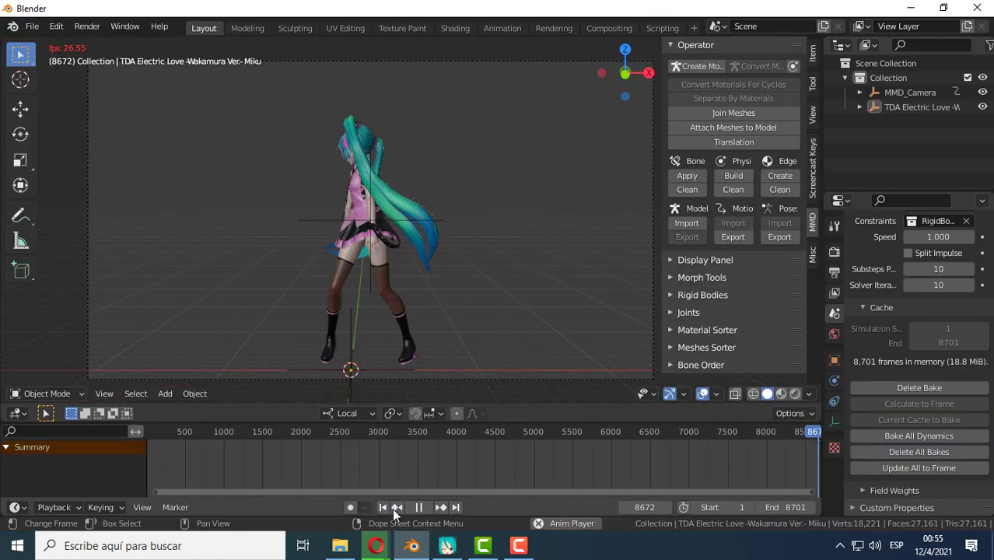
left_click(418, 509)
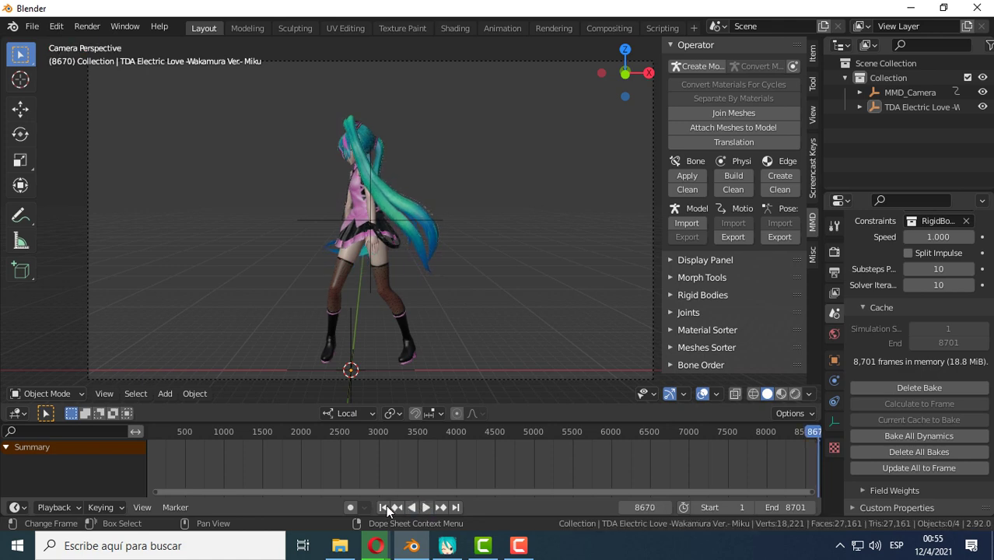
left_click(385, 506)
left_click(424, 507)
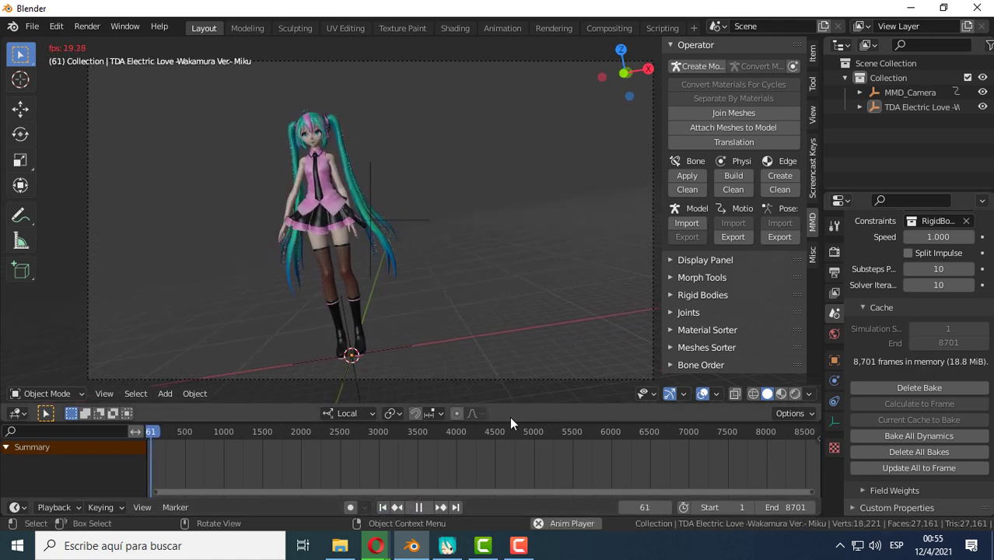
- Hide viewport overlays, pause playback, show overlays again, and switch to MikuMikuDance
left_click(698, 393)
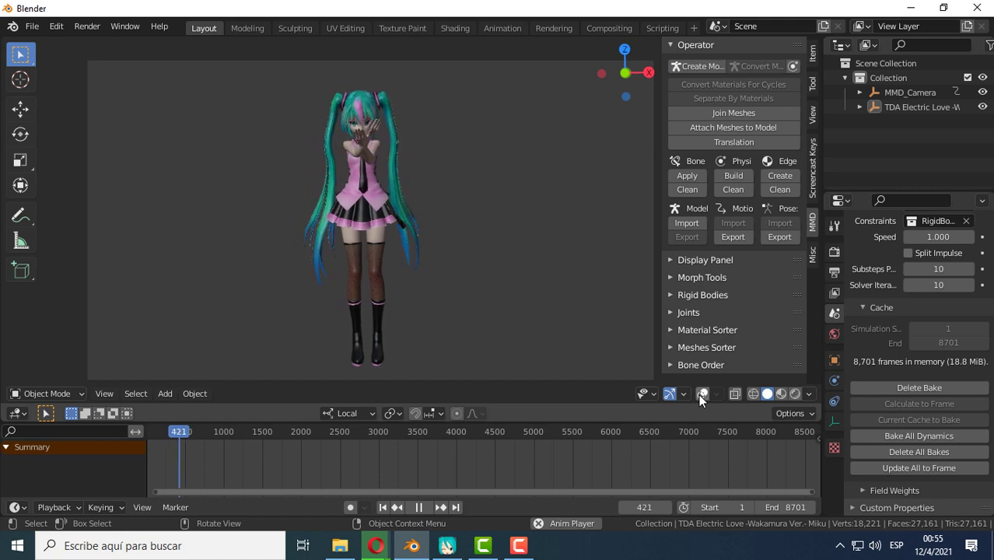
left_click(418, 506)
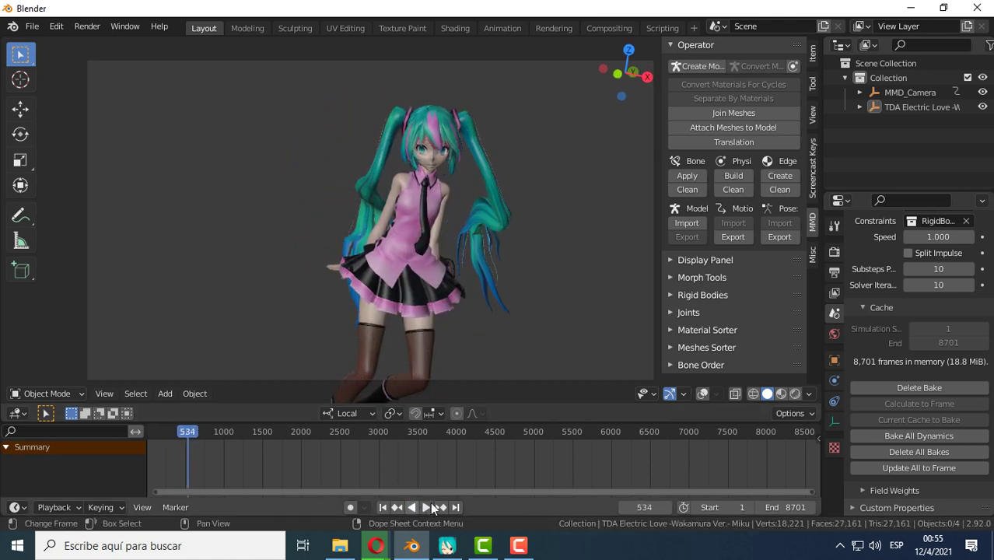
left_click(695, 394)
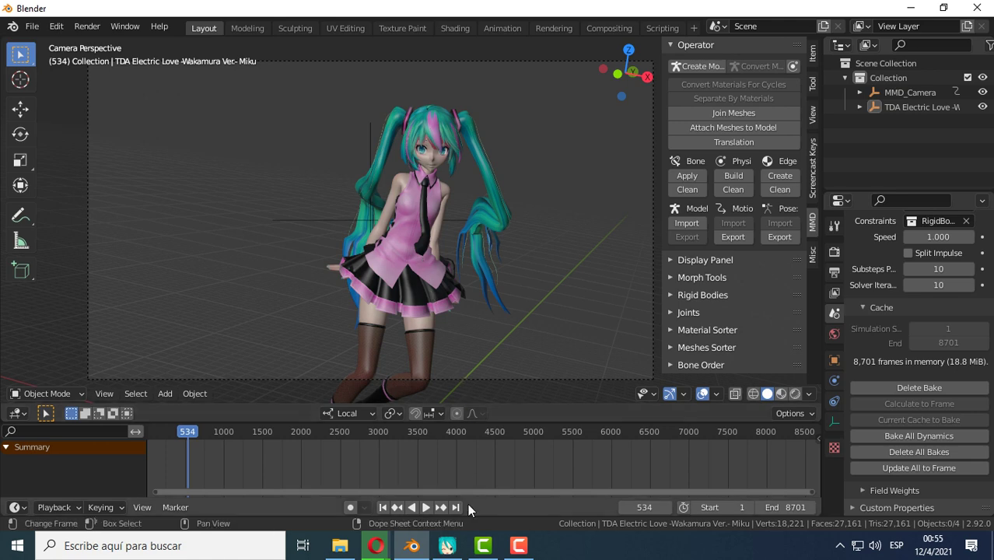
left_click(448, 545)
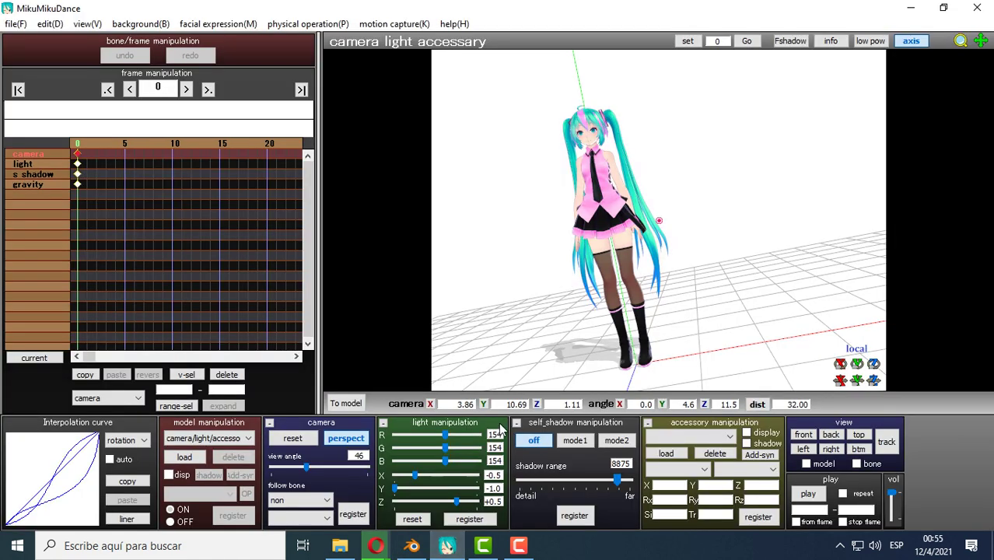
- Check MikuMikuDance's File menu without choosing anything, then minimise the window
left_click(11, 25)
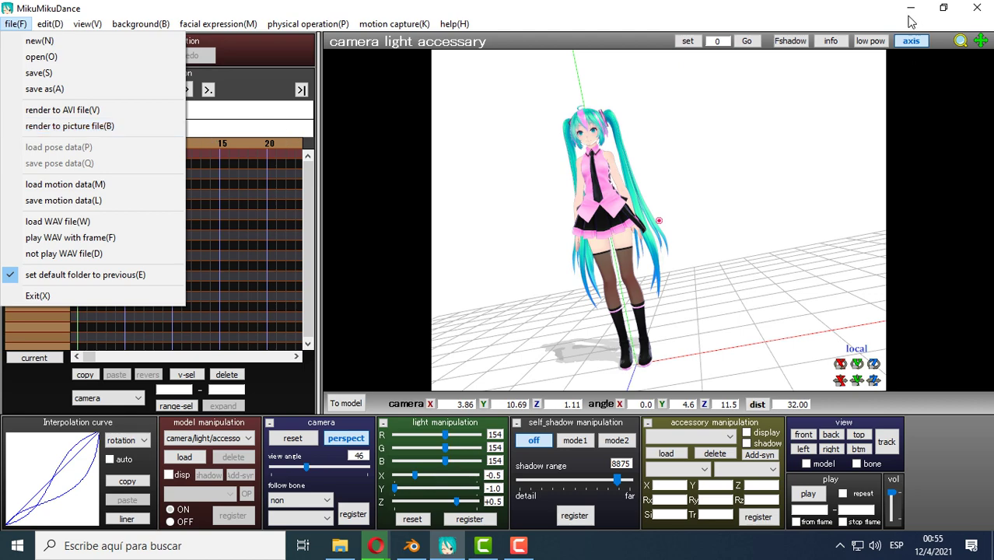
left_click(840, 6)
left_click(914, 14)
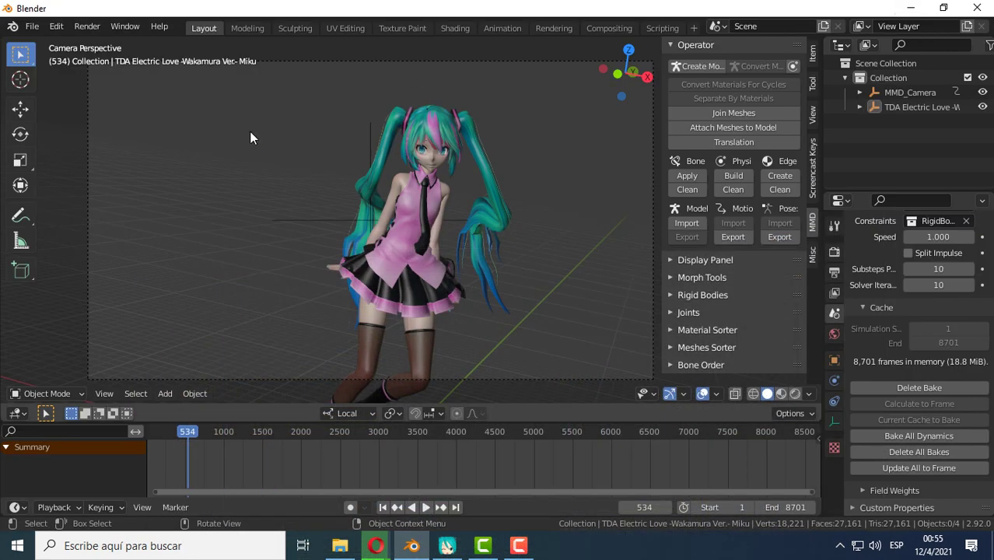
- Set the render Frame End to 900
left_click(833, 274)
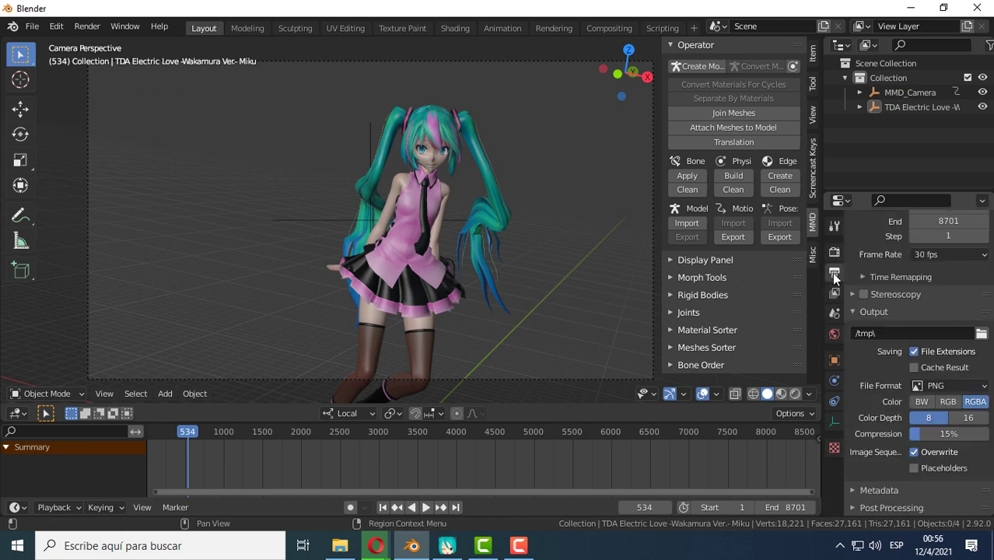
scroll(868, 244, "up", 4)
scroll(868, 244, "up", 2)
type("900")
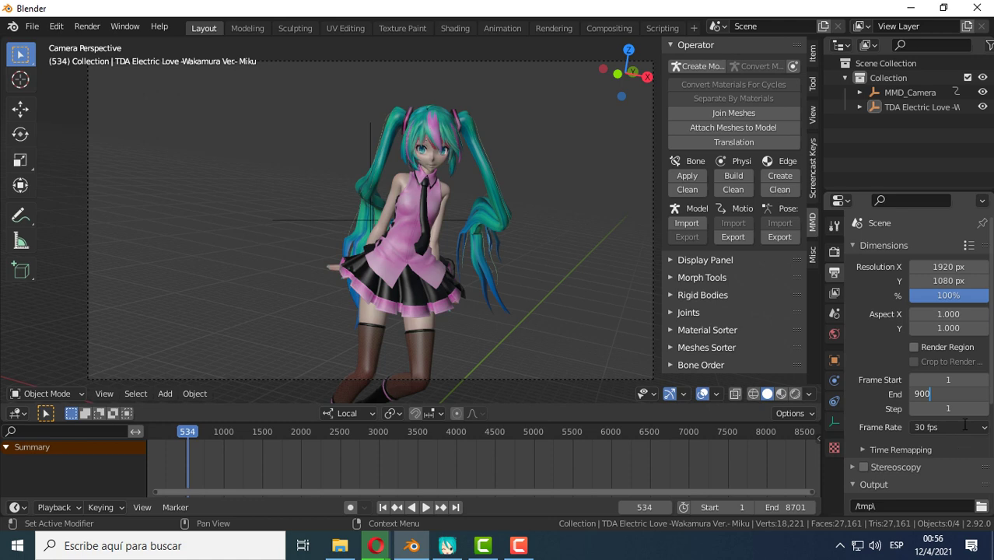
key("Return")
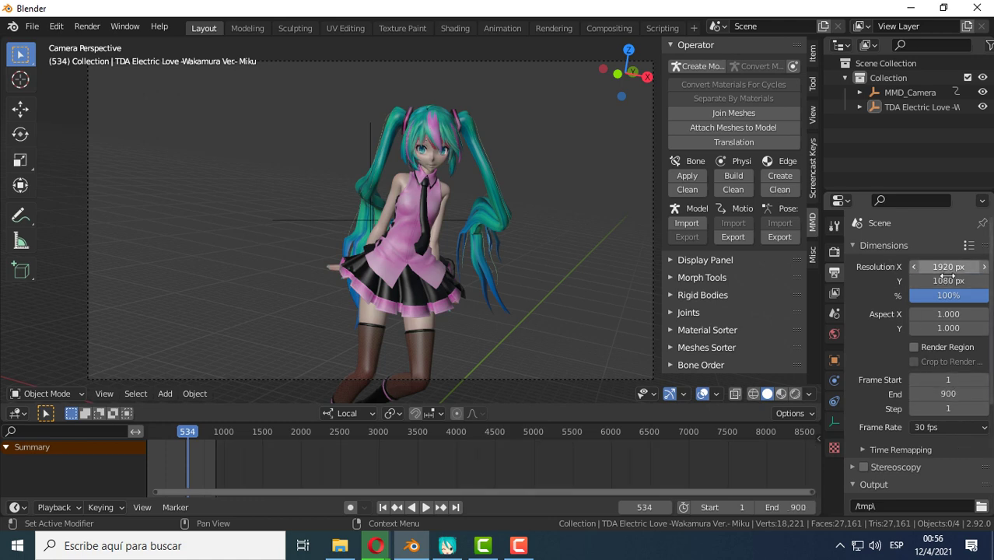
- Set Resolution % to 50, then briefly bring up MikuMikuDance and minimise it
left_click(949, 295)
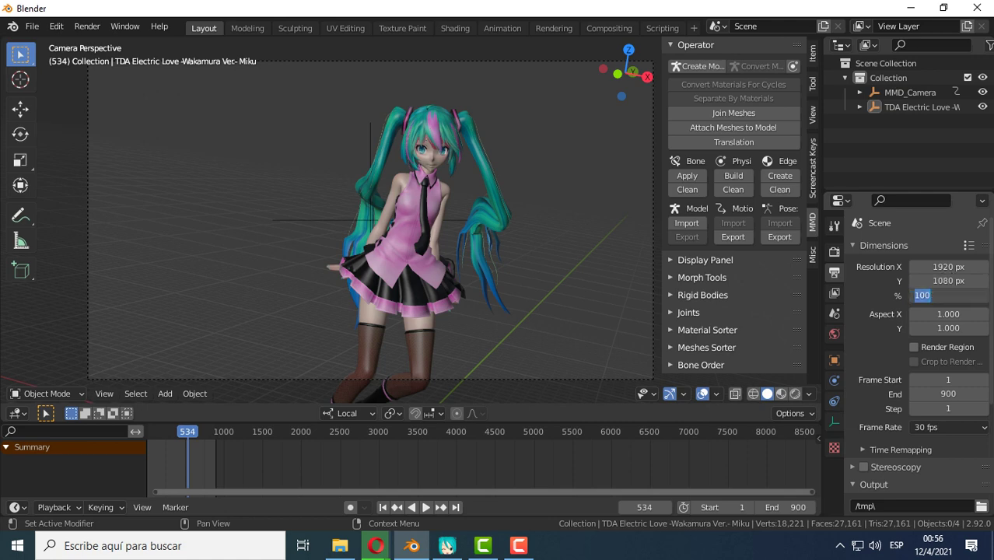
type("50")
key("Return")
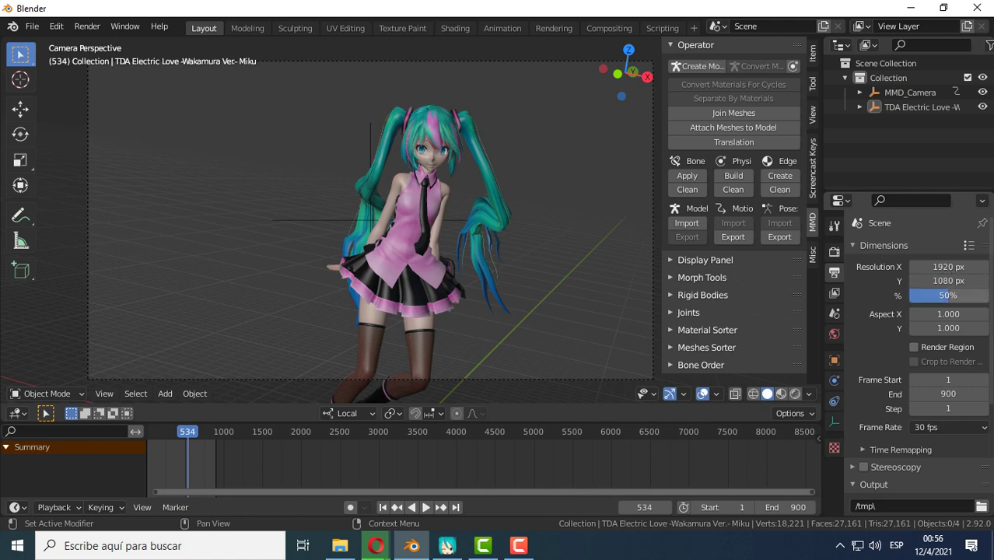
scroll(873, 344, "down", 1)
scroll(876, 365, "down", 2)
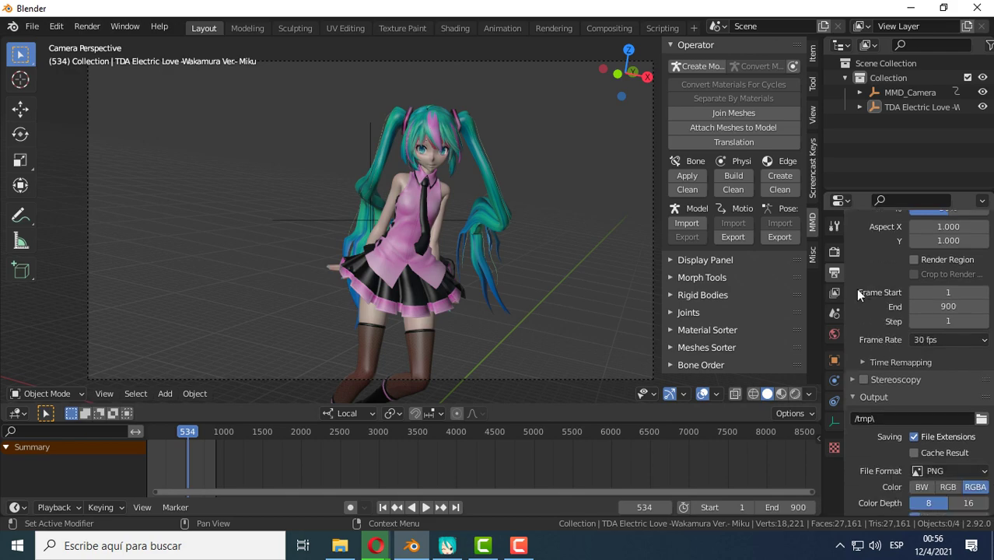
scroll(857, 286, "down", 1)
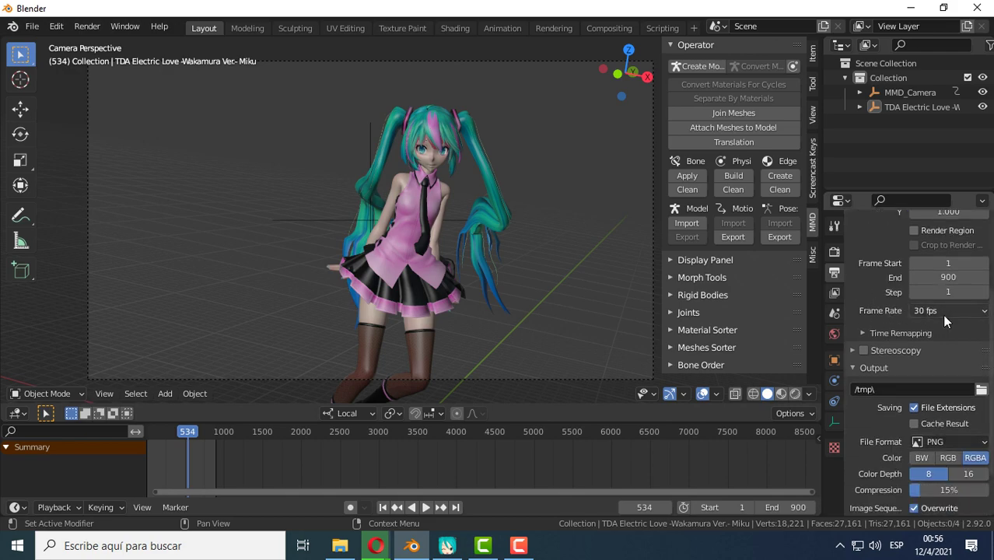
left_click(447, 545)
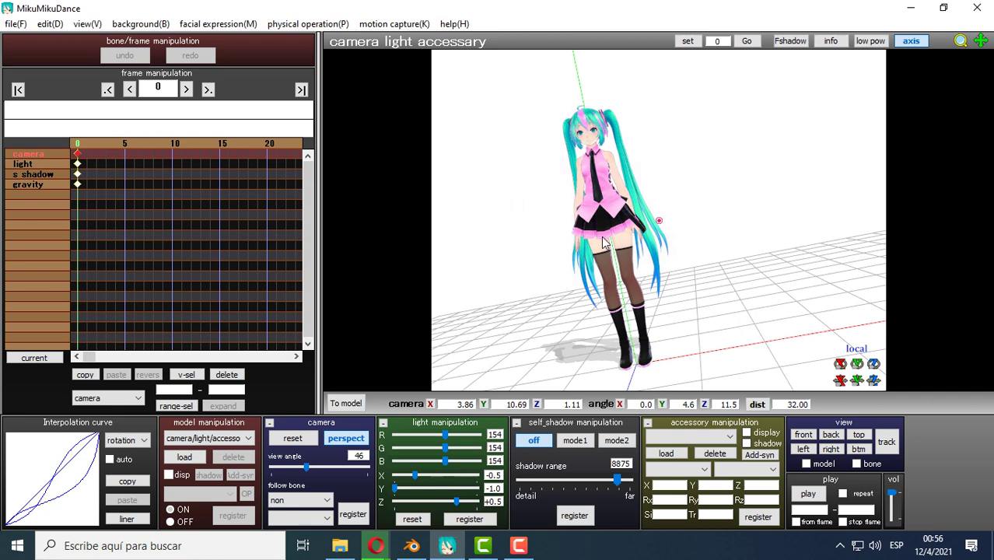
left_click(910, 8)
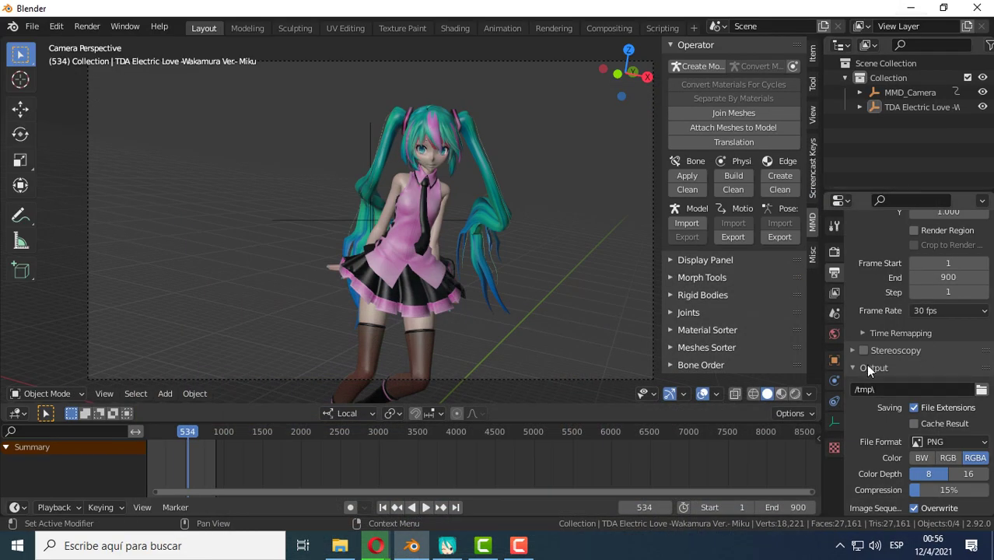
- Set the render output path to a 'Test' file on the Desktop
left_click(982, 390)
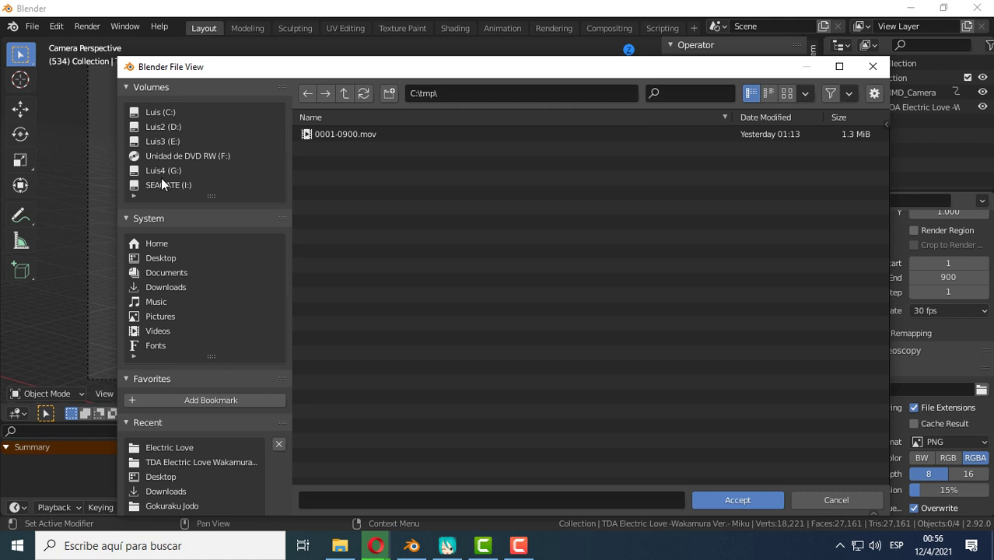
left_click(165, 259)
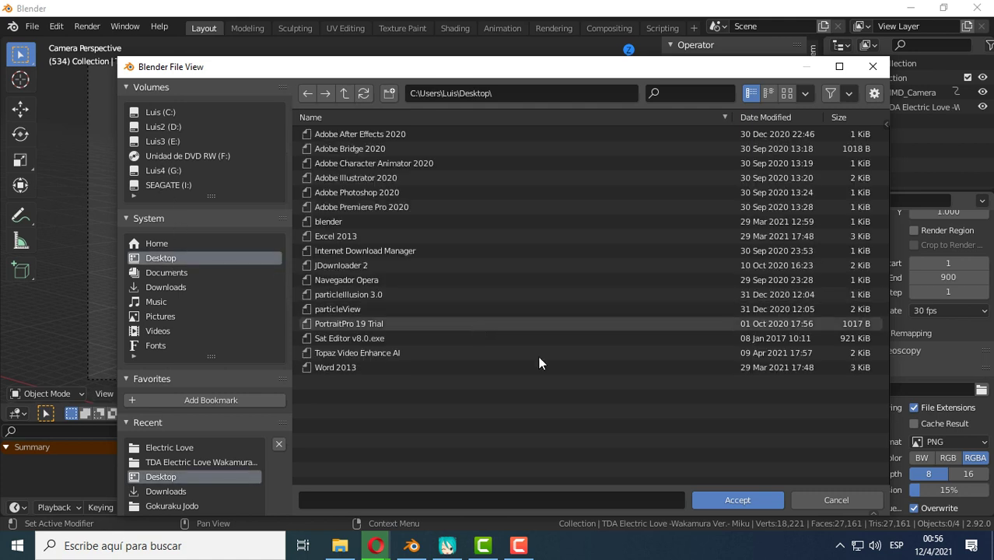
left_click(362, 501)
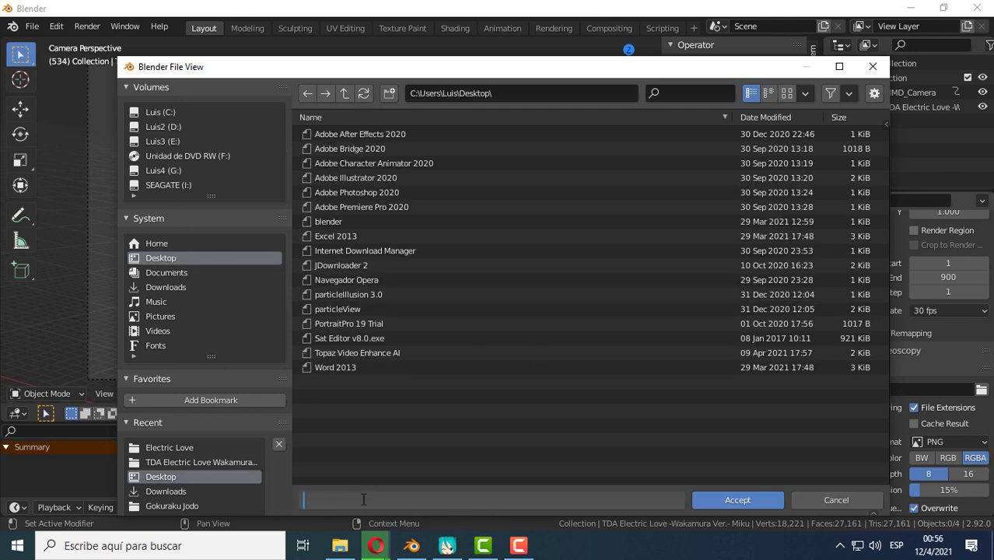
type("Te")
type("st")
left_click(750, 499)
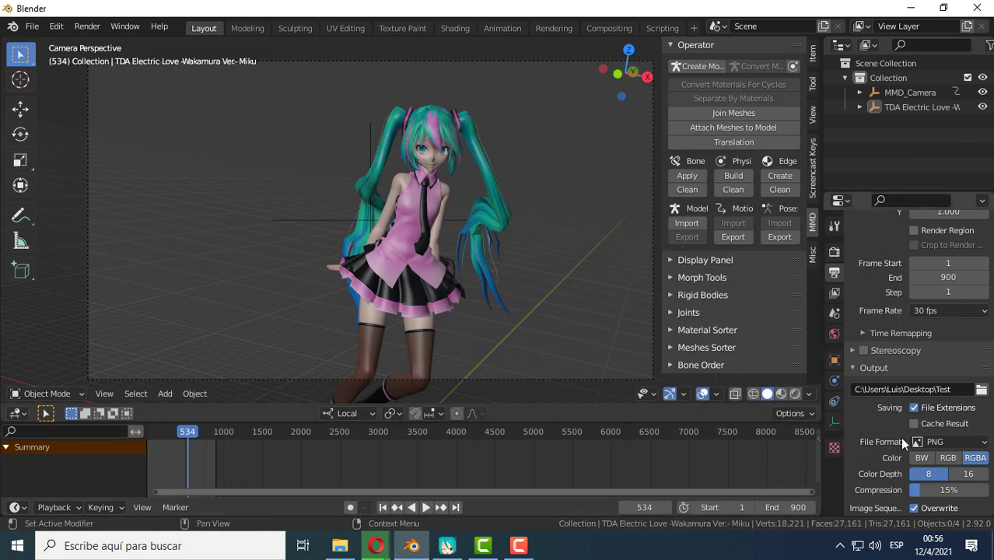
- Review the output File Format list, leaving it at PNG
scroll(919, 349, "down", 2)
scroll(902, 334, "down", 1)
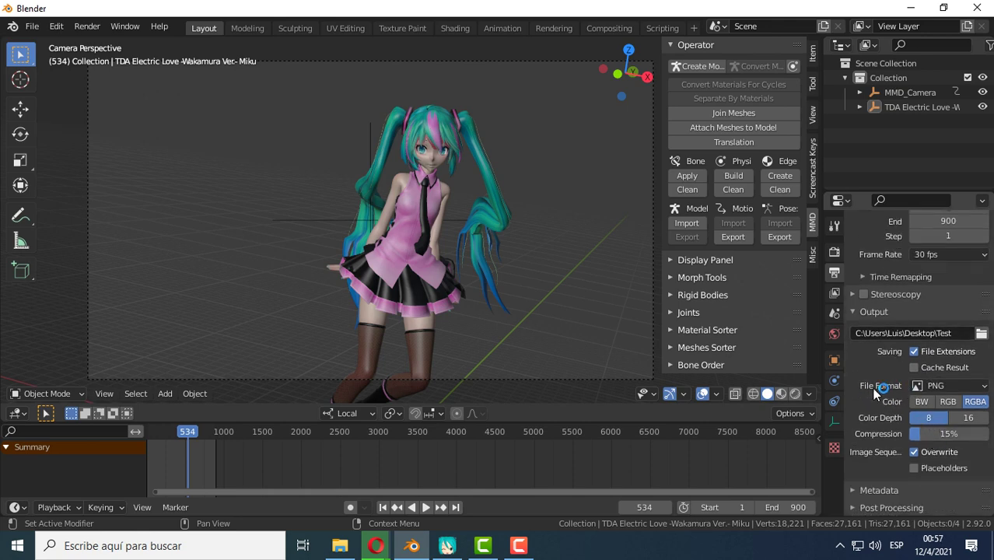
left_click(978, 387)
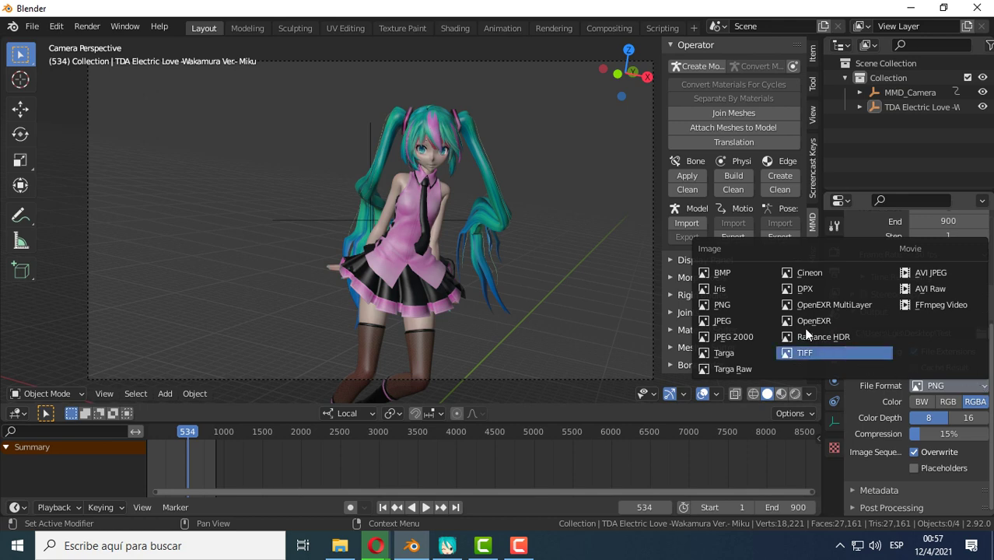
left_click(941, 386)
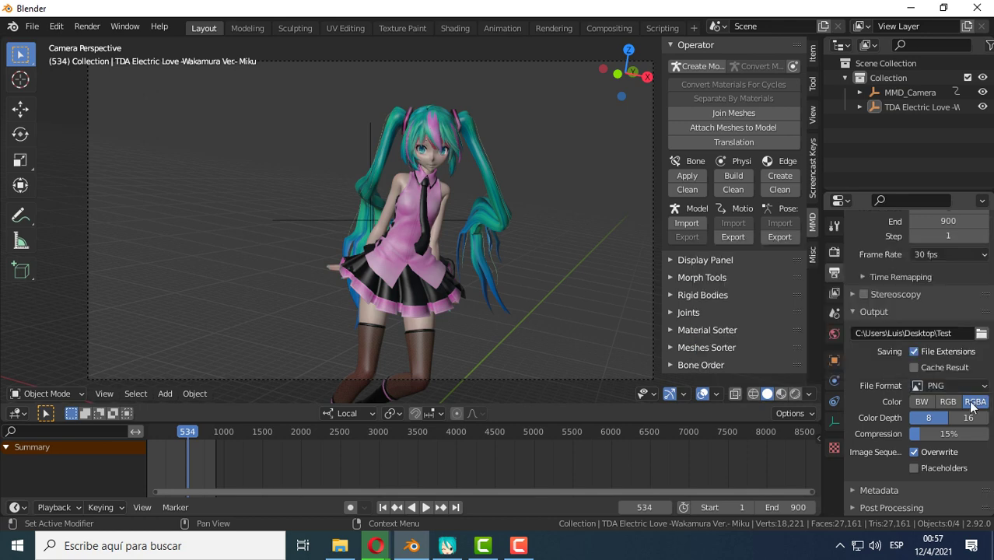
left_click(945, 388)
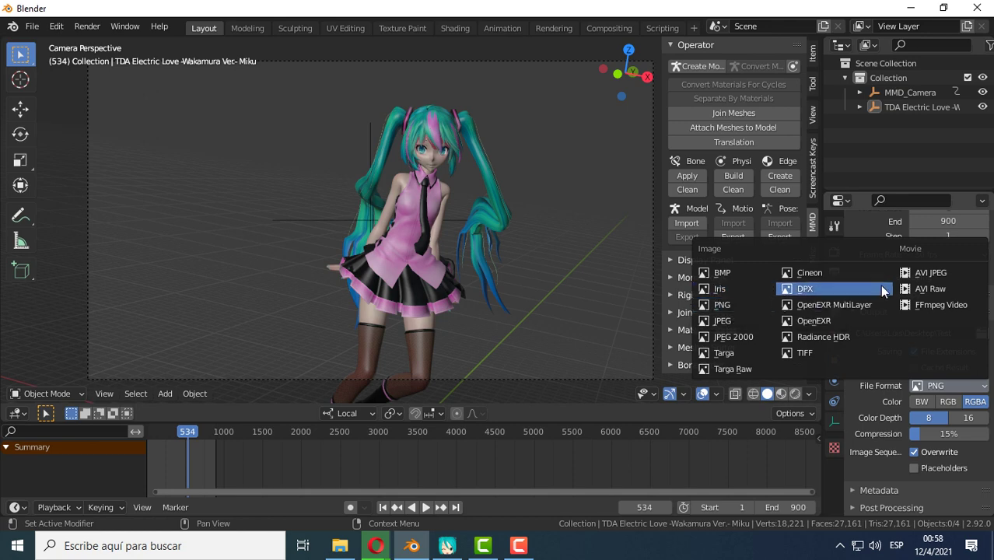
left_click(448, 546)
left_click(448, 546)
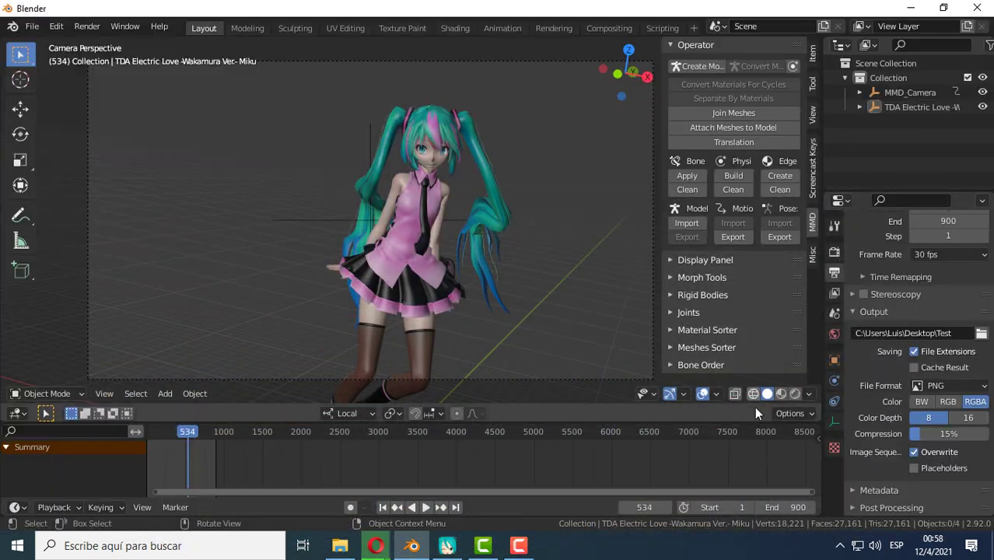
left_click(945, 386)
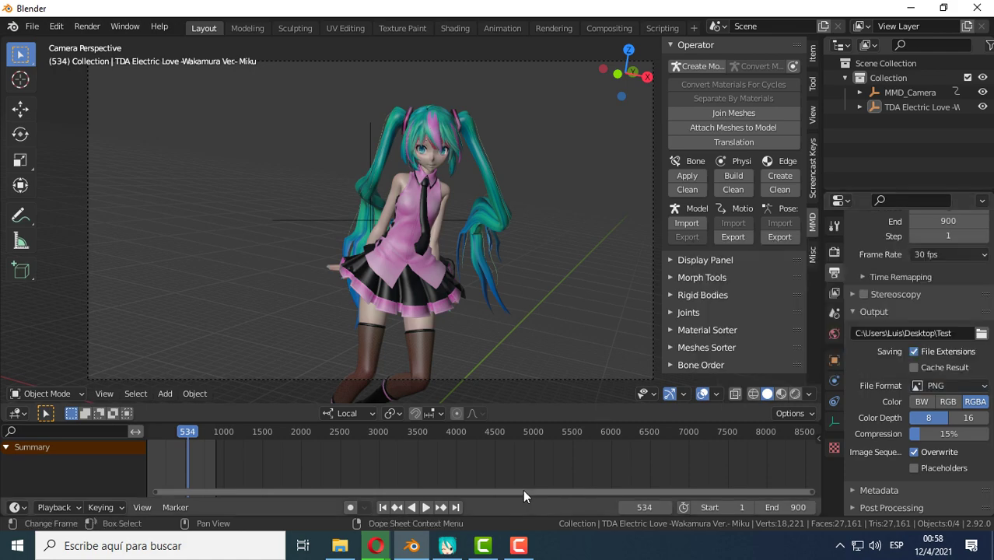
- In MikuMikuDance, view the File menu's 'render to AVI file' option, then minimise the window
left_click(448, 547)
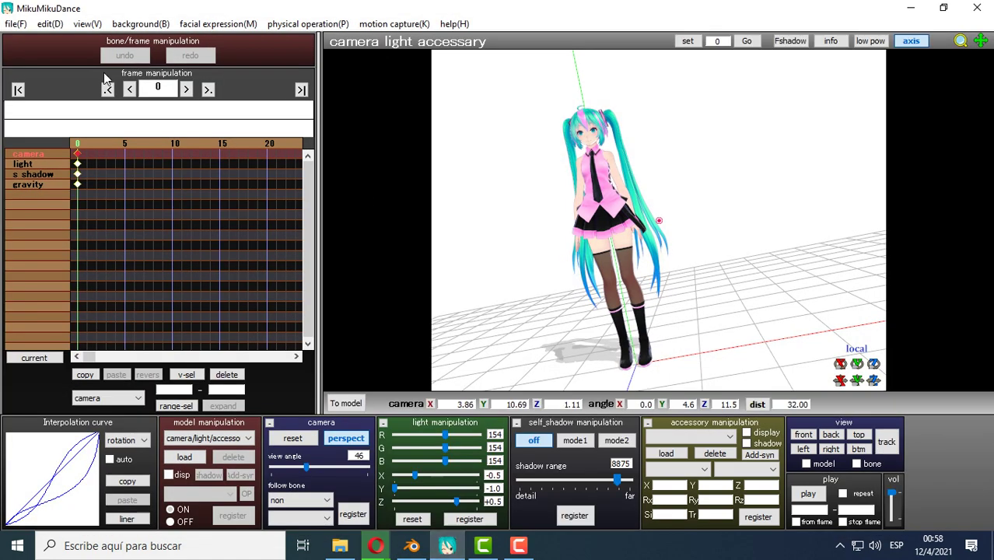
left_click(17, 23)
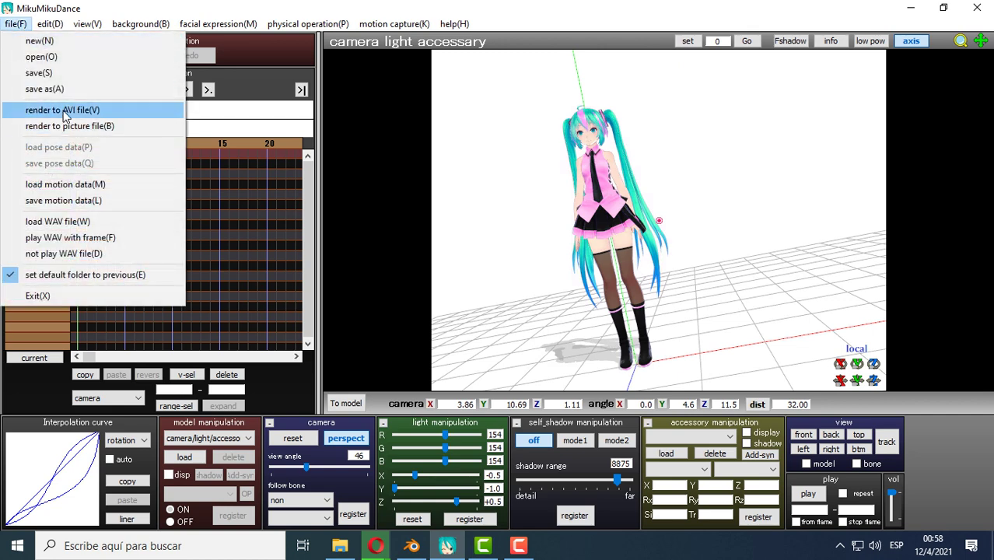
left_click(681, 24)
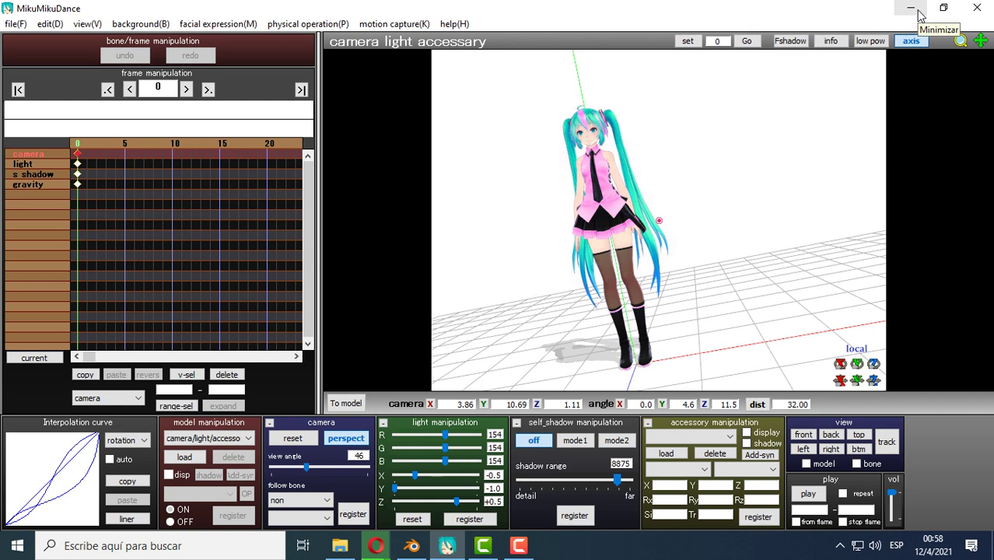
left_click(917, 16)
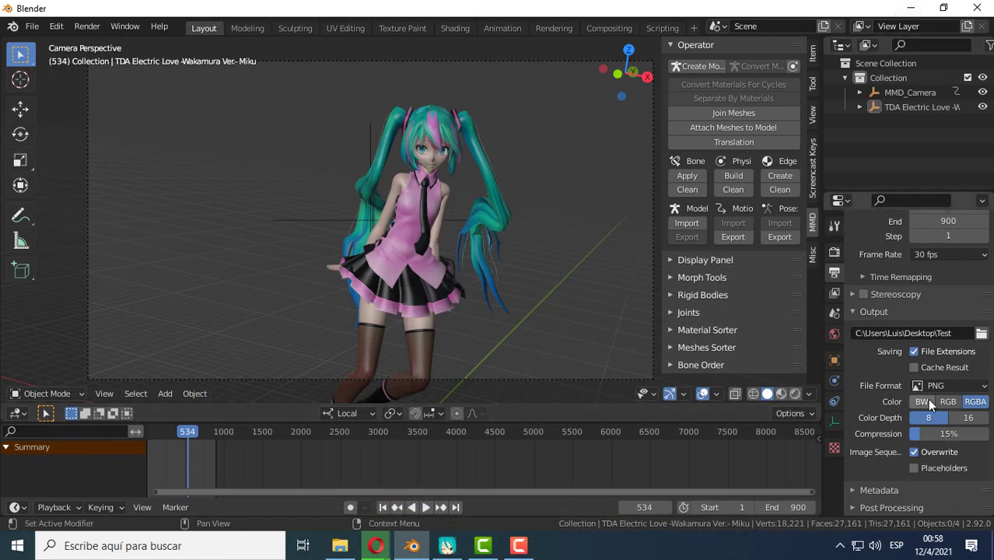
- Set the output File Format to FFmpeg Video and expand Encoding
left_click(981, 386)
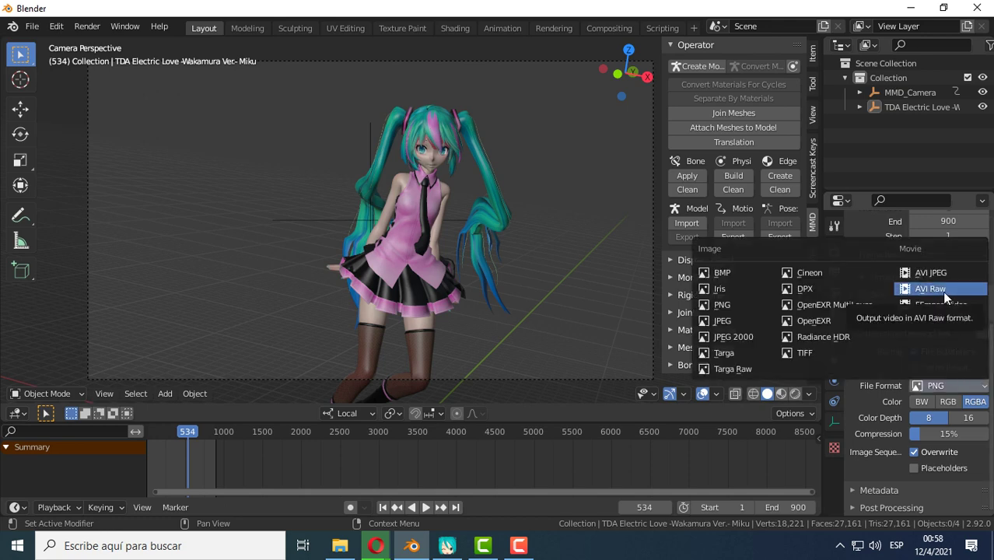
left_click(943, 305)
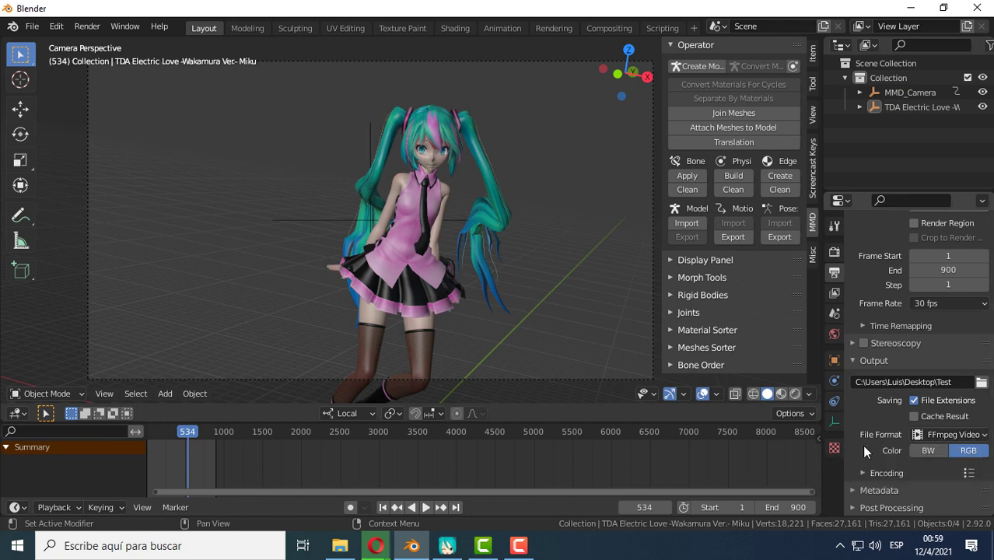
left_click(863, 470)
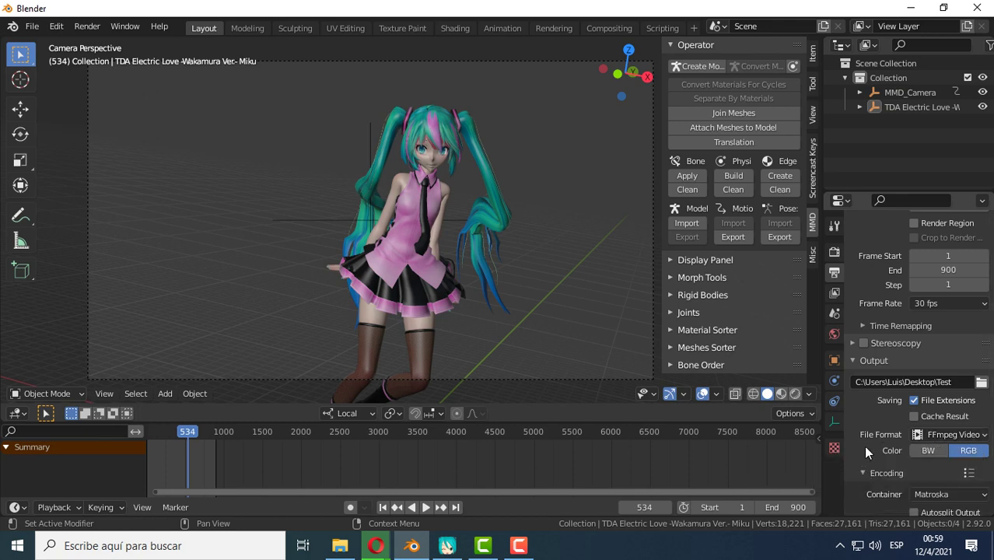
scroll(865, 424, "down", 4)
scroll(879, 393, "down", 1)
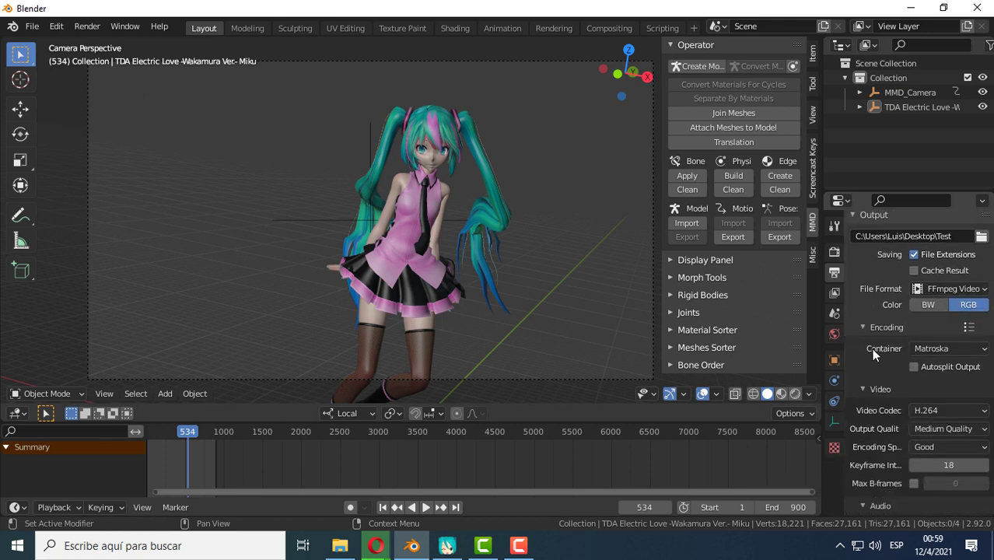
- Set the container to Quicktime and Output Quality to High Quality
left_click(983, 350)
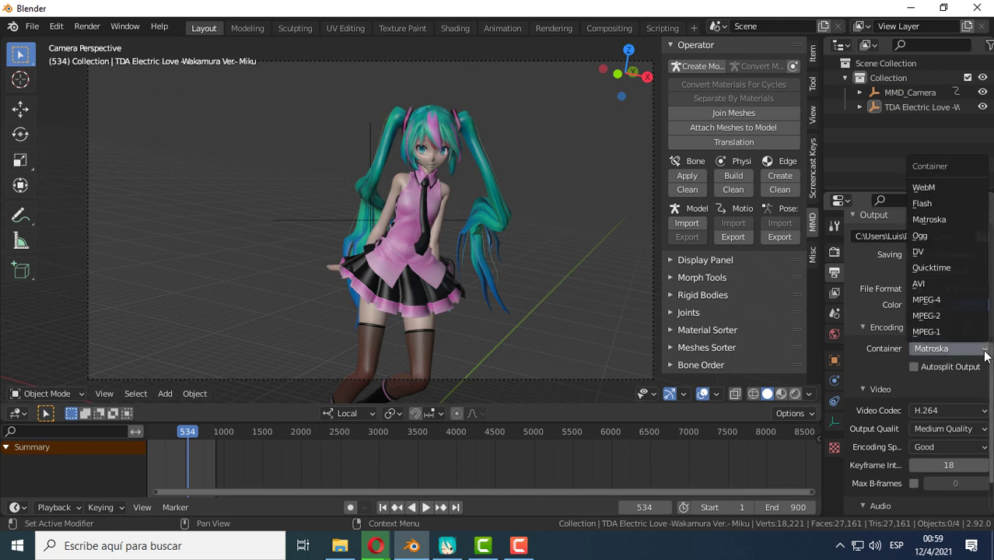
left_click(939, 269)
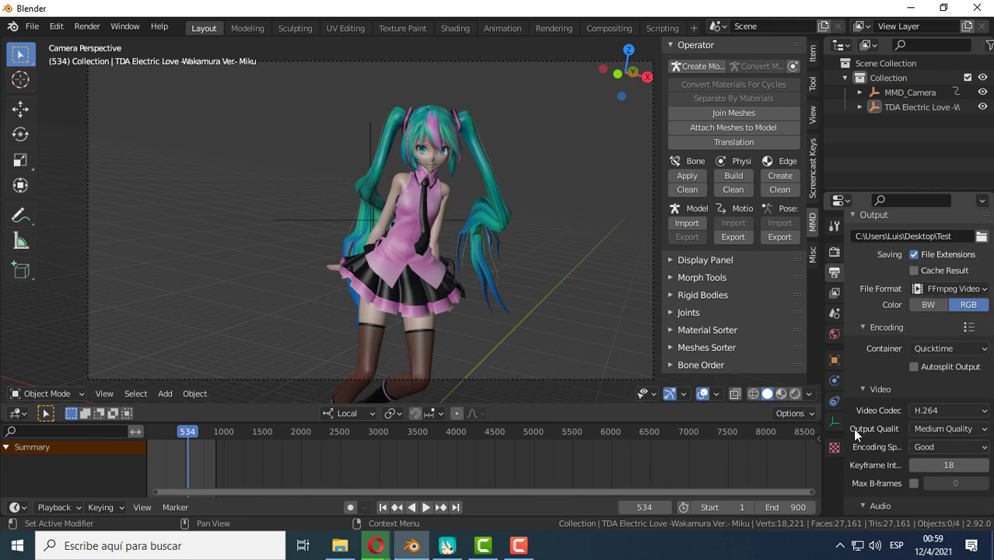
left_click(966, 431)
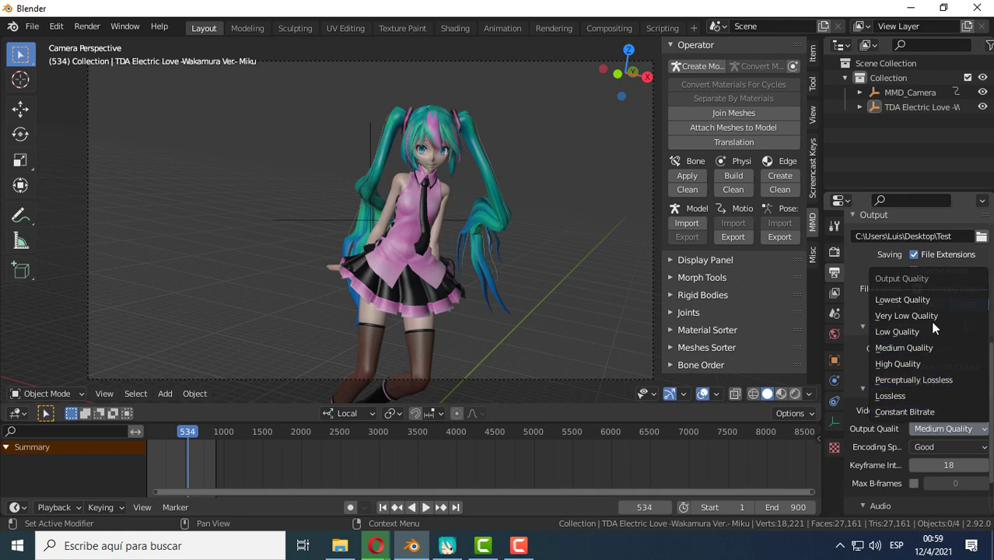
left_click(912, 363)
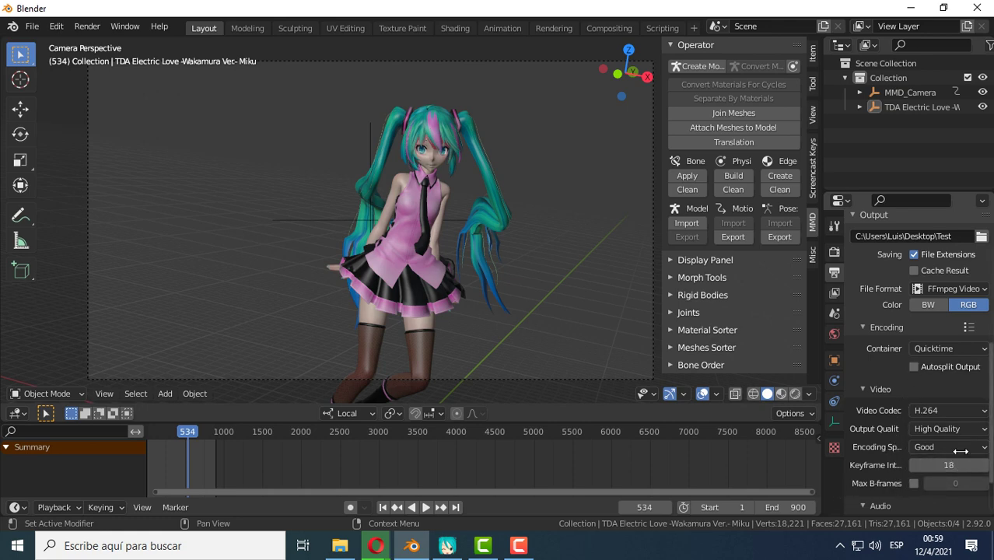
left_click_drag(992, 430, 992, 434)
scroll(992, 433, "down", 2)
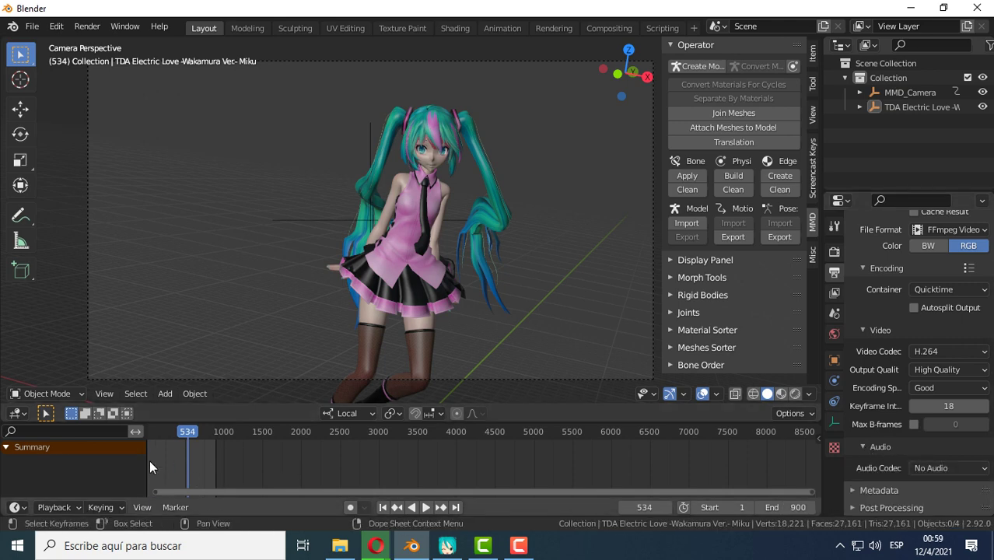
- Set the audio codec to AAC (stereo, 48000 Hz, 192 kb/s), then scroll back to Dimensions
left_click(957, 469)
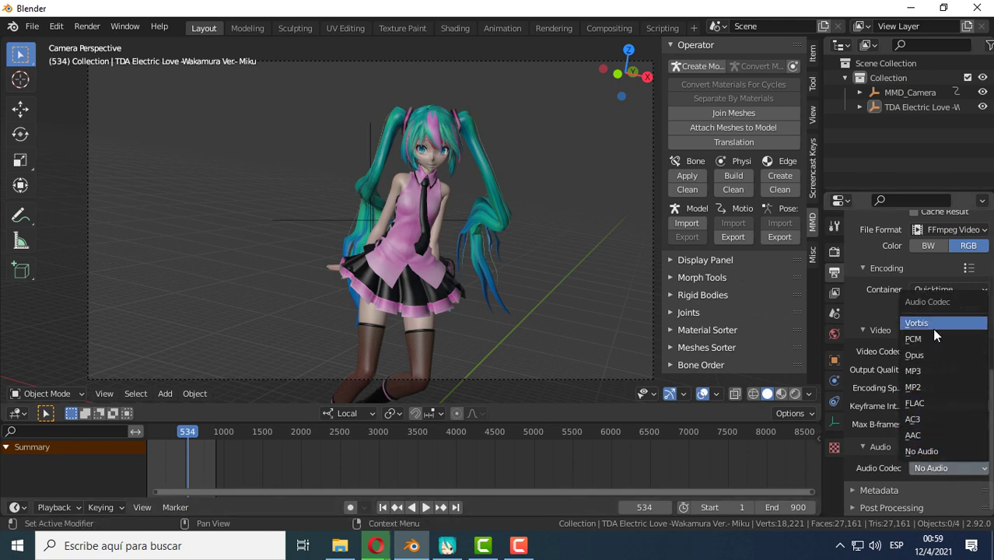
left_click(928, 434)
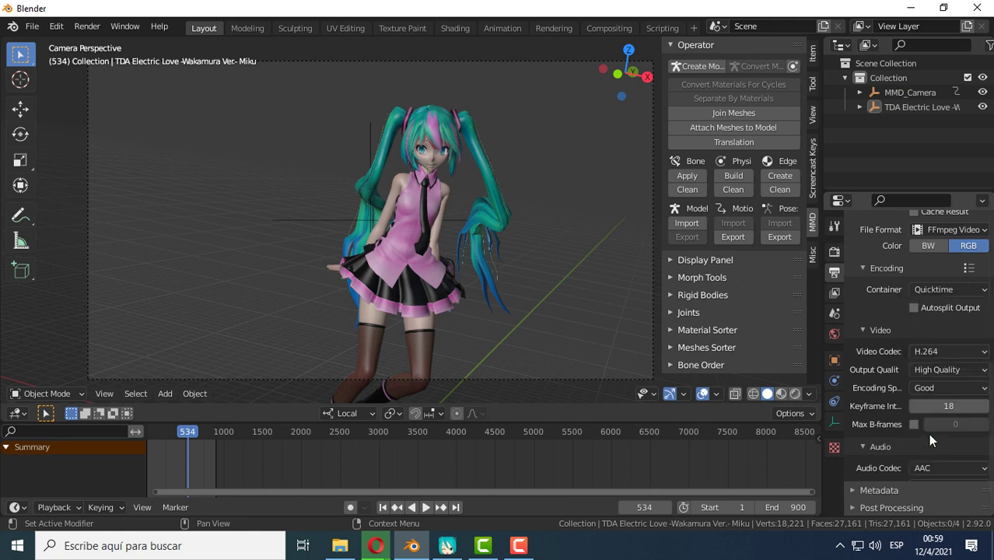
scroll(988, 416, "down", 3)
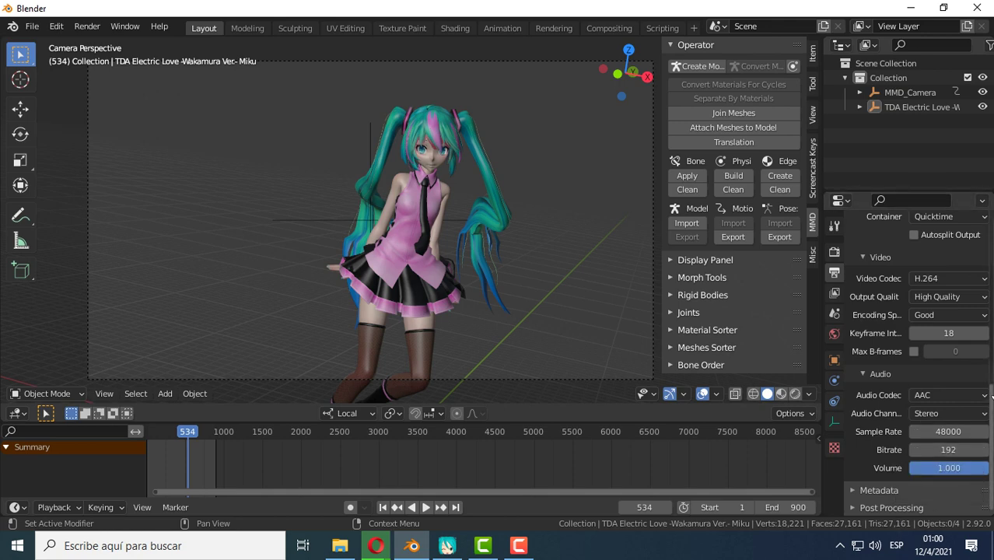
scroll(992, 464, "up", 3)
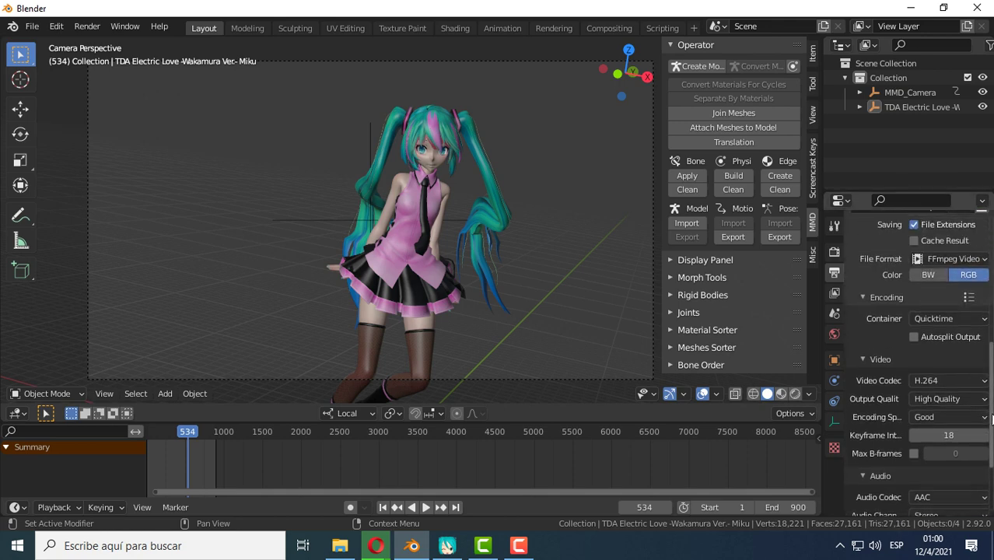
scroll(992, 465, "up", 3)
scroll(992, 465, "up", 3)
scroll(992, 465, "up", 2)
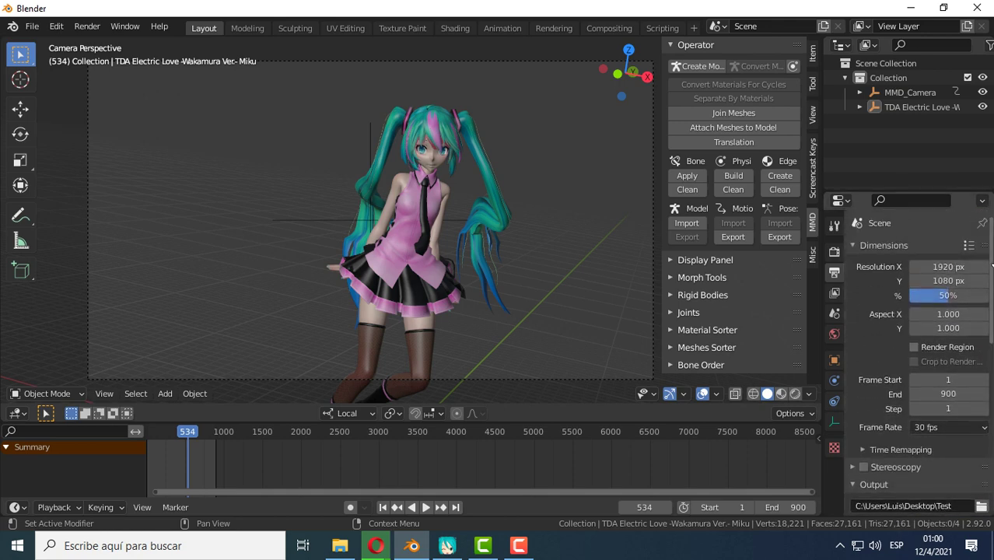
- Use Save As to overwrite untitled.blend in the Downloads folder
left_click(32, 25)
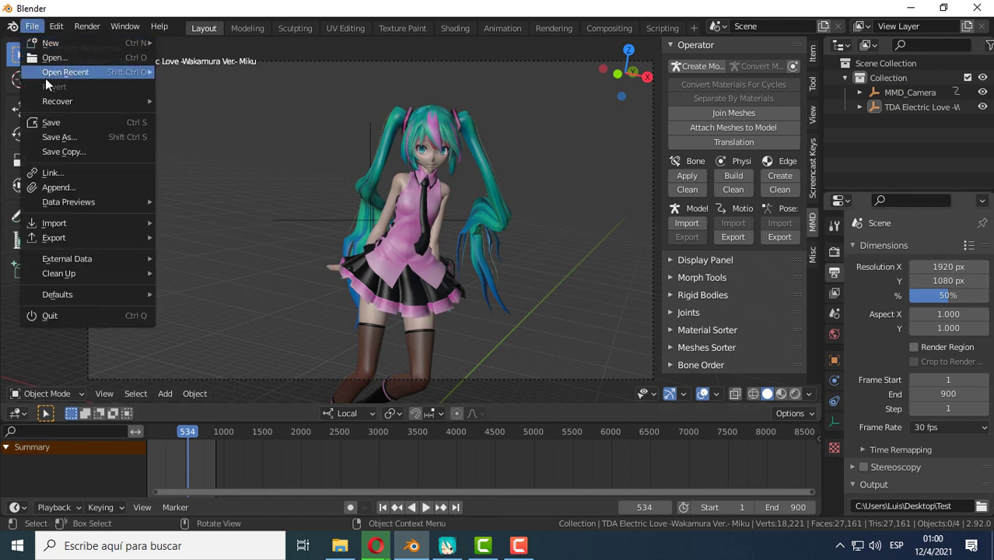
left_click(66, 138)
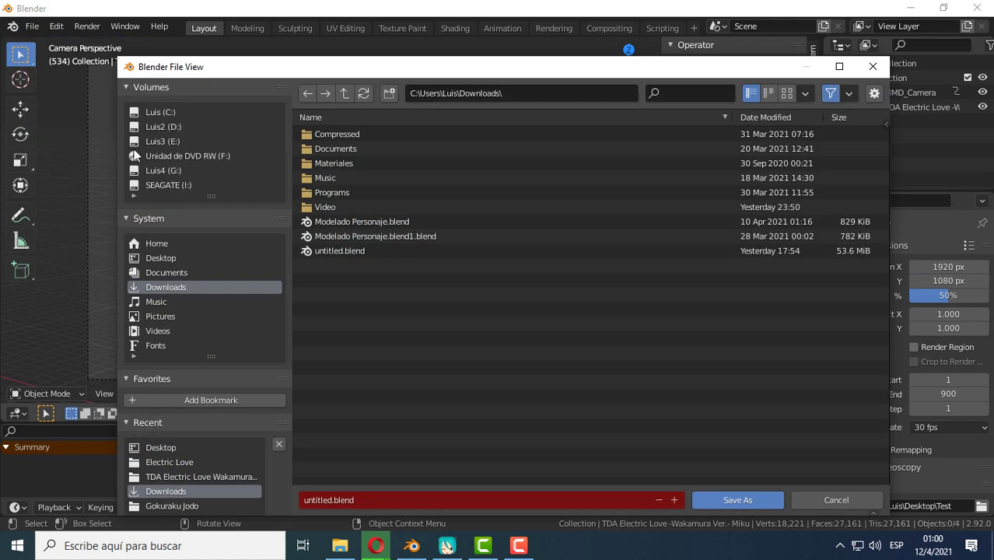
double_click(342, 250)
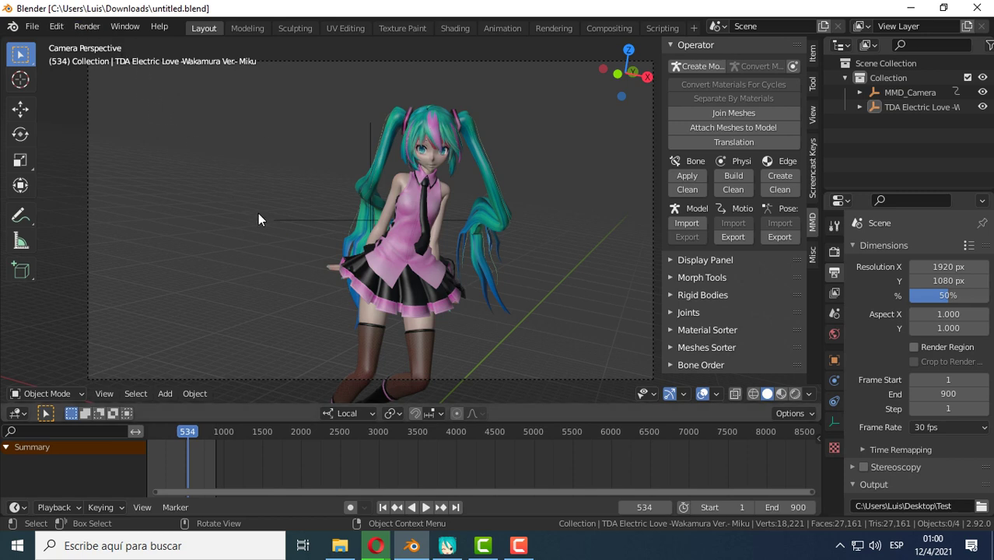
- Run a trial Render Animation, close it after a few frames, then select Miku's mesh
left_click(84, 28)
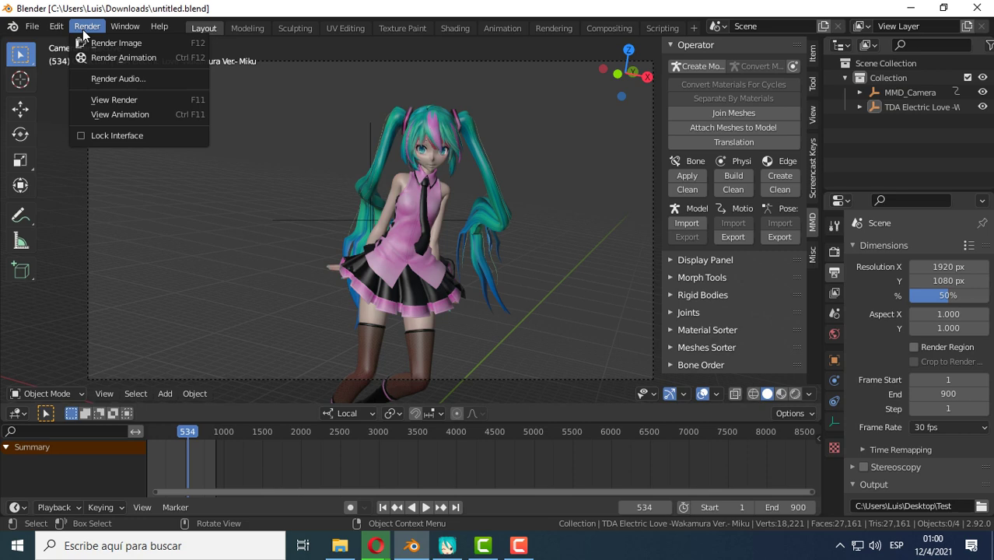
left_click(172, 58)
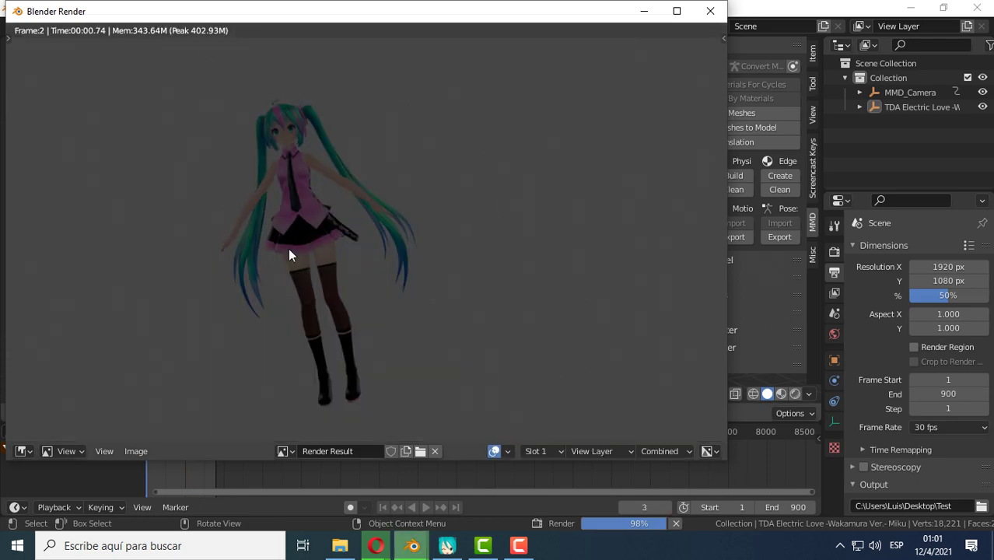
left_click(720, 10)
left_click(420, 192)
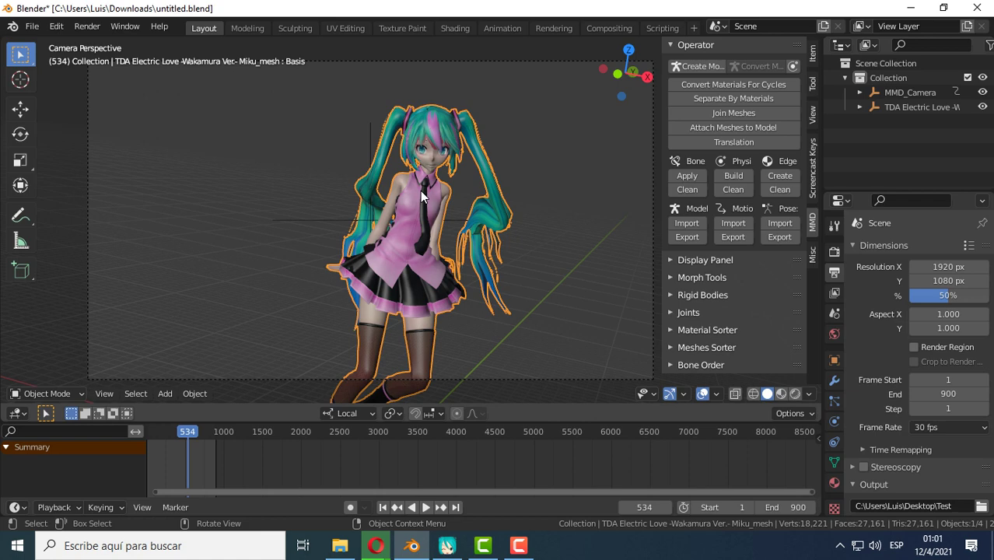
- Convert the selected Miku mesh's materials to Cycles shaders from the MMD panel
left_click(726, 86)
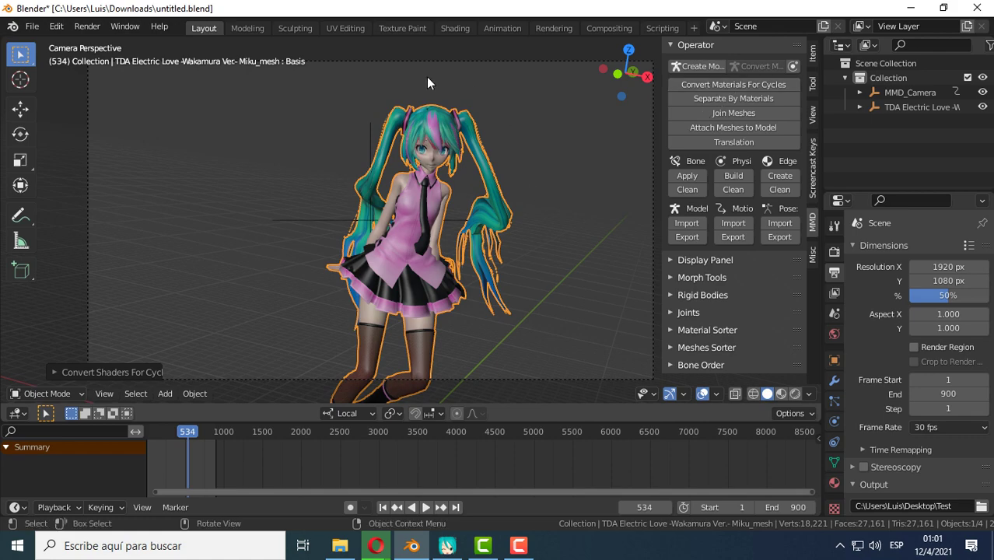
mouse_move(335, 185)
middle_mouse_down()
mouse_move(321, 234)
mouse_move(475, 305)
mouse_move(341, 279)
mouse_move(251, 101)
middle_mouse_up()
mouse_move(297, 282)
middle_mouse_down()
mouse_move(295, 295)
mouse_move(497, 294)
mouse_move(405, 292)
mouse_move(377, 244)
mouse_move(348, 251)
middle_mouse_up()
- Add a Suzanne monkey head mesh and scale it up
key("shift+a")
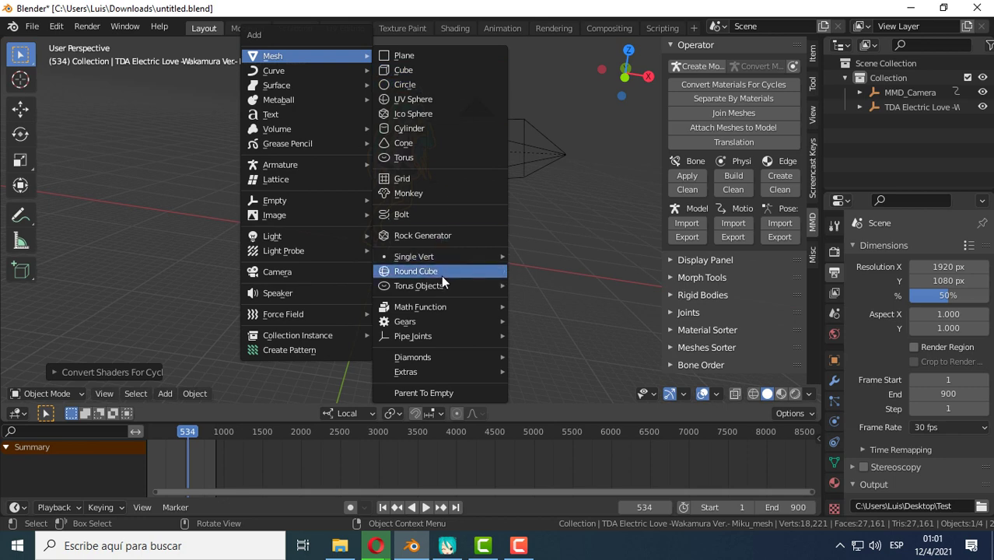
left_click(429, 193)
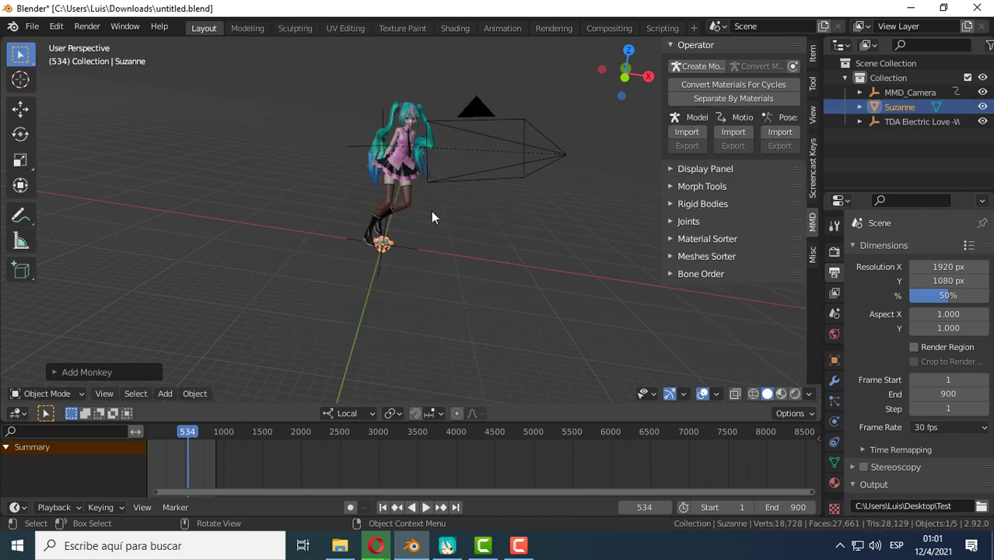
mouse_move(424, 241)
middle_mouse_down()
mouse_move(400, 261)
mouse_move(394, 297)
mouse_move(393, 250)
mouse_move(441, 287)
mouse_move(397, 259)
middle_mouse_up()
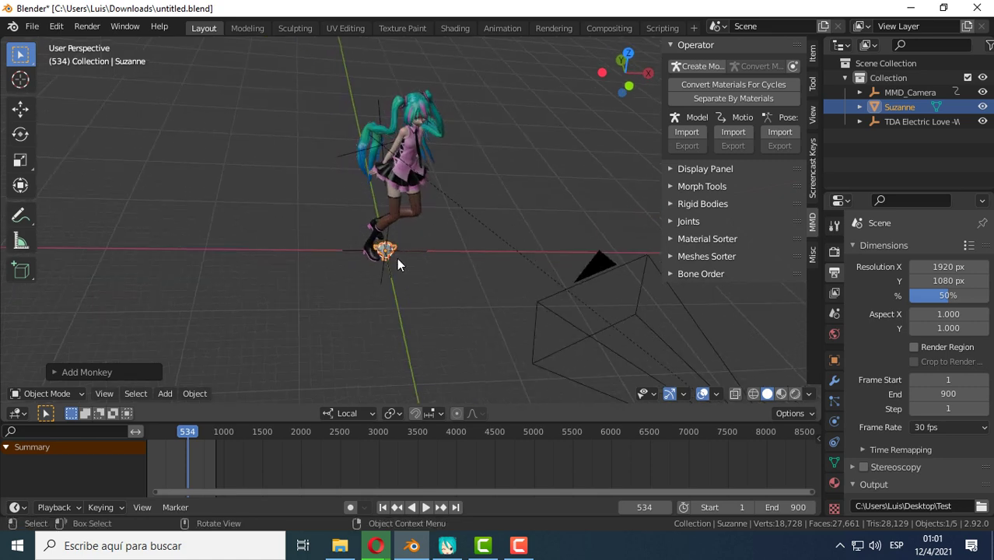
key("s")
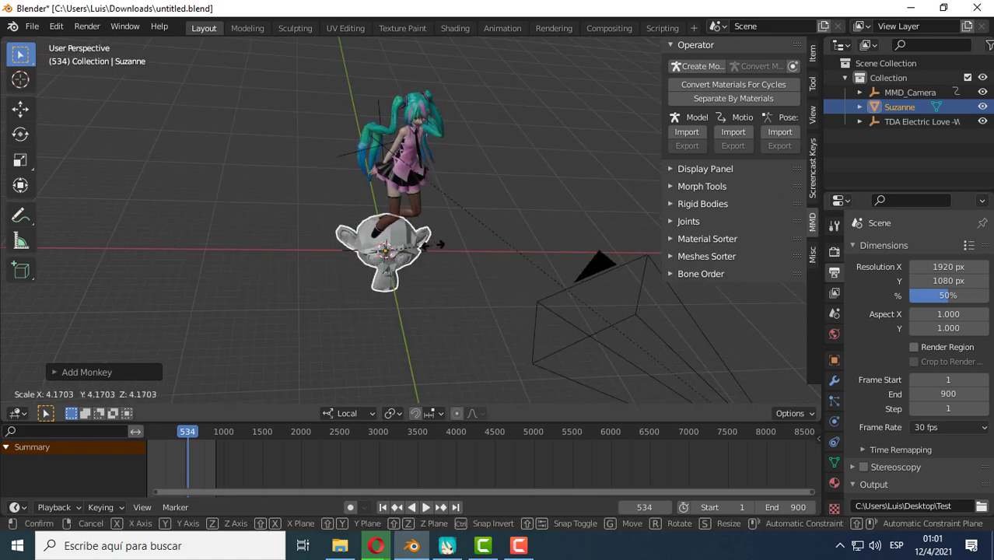
left_click(449, 250)
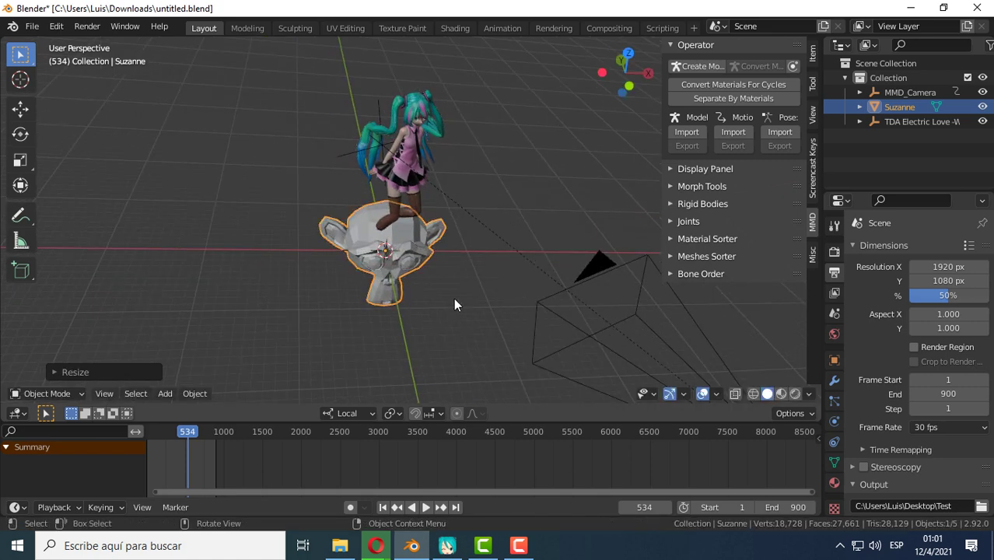
middle_click_drag(455, 304, 434, 258)
- Move the monkey head to Miku's right side and raise it upward
left_click(21, 108)
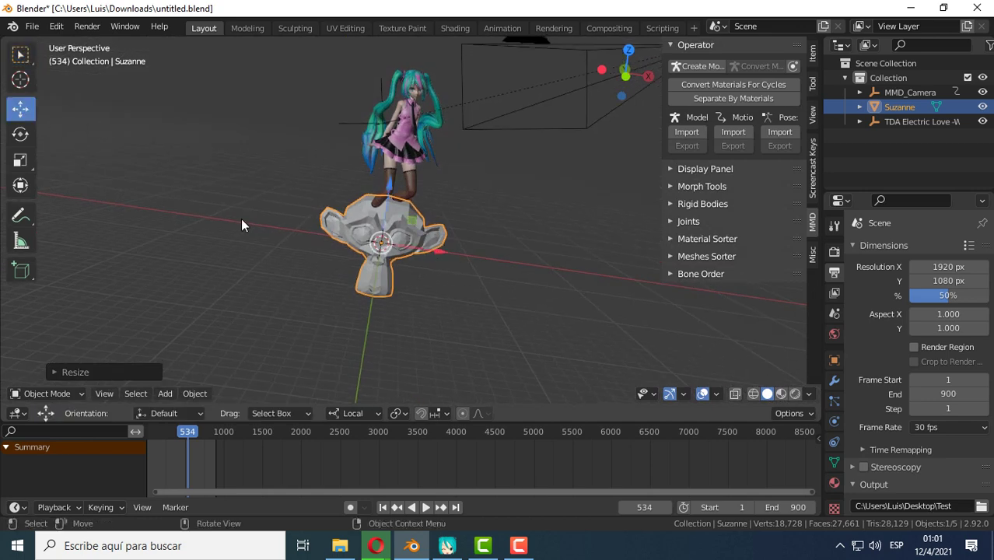
left_click_drag(437, 249, 608, 285)
left_click_drag(537, 184, 545, 118)
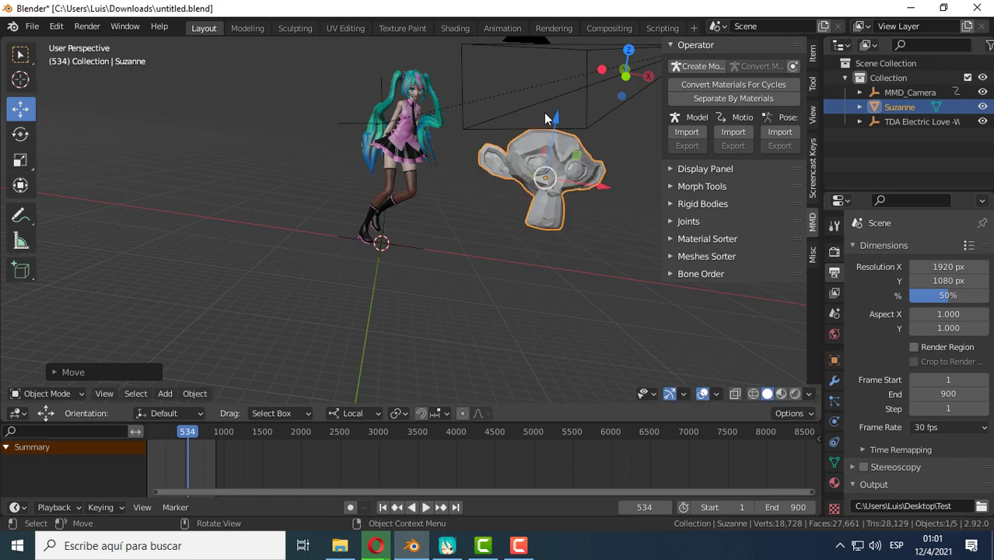
left_click_drag(598, 189, 614, 195)
mouse_move(529, 273)
middle_mouse_down()
mouse_move(479, 238)
mouse_move(550, 294)
middle_mouse_up()
- Duplicate the monkey and slide the copy along X to Miku's other side
key("shift+d")
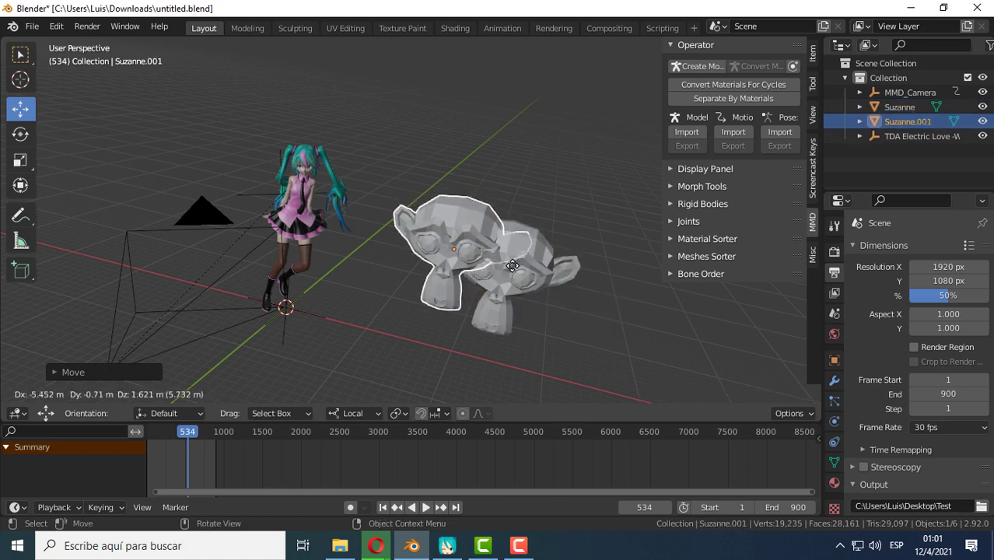
key("x")
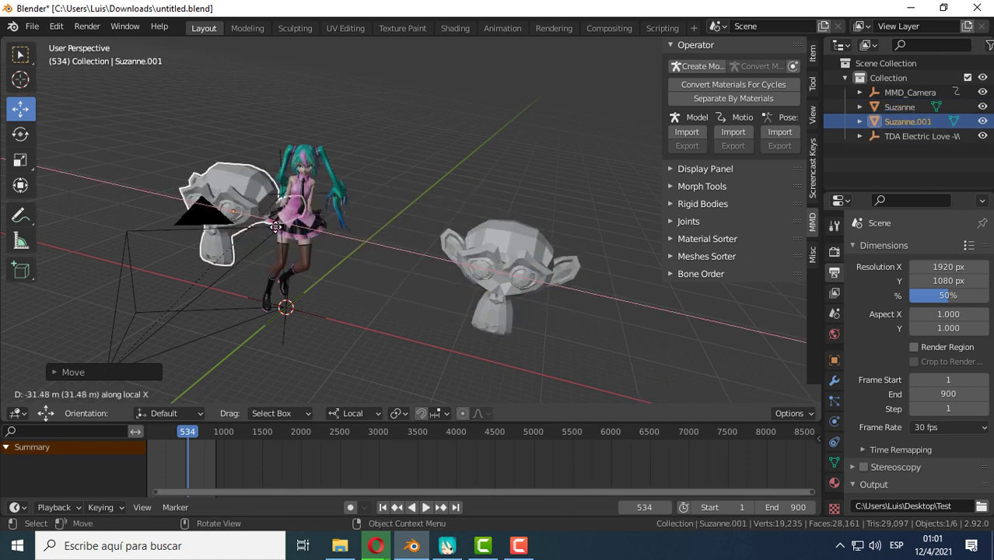
left_click(153, 208)
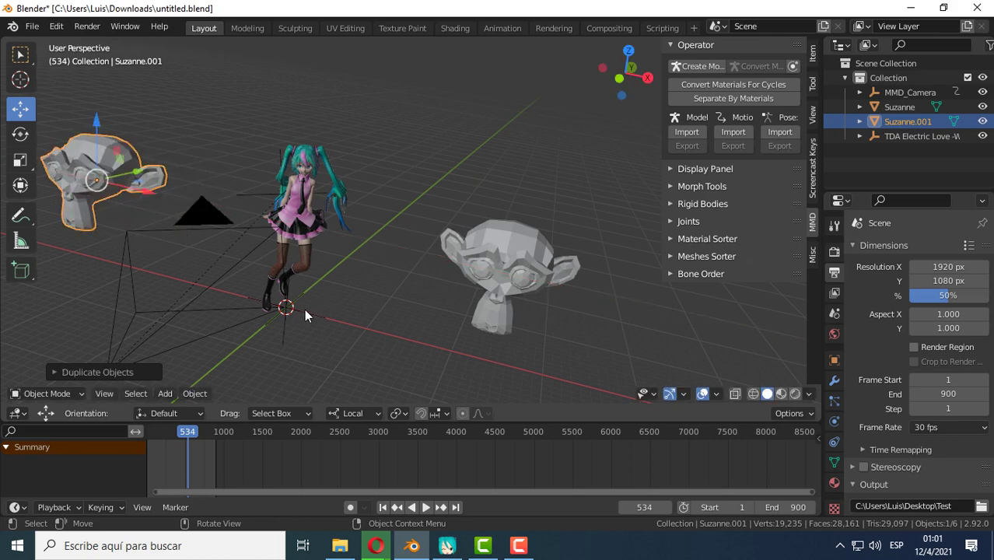
mouse_move(308, 308)
middle_mouse_down()
mouse_move(362, 315)
mouse_move(364, 306)
mouse_move(344, 309)
mouse_move(435, 248)
mouse_move(415, 270)
mouse_move(425, 269)
middle_mouse_up()
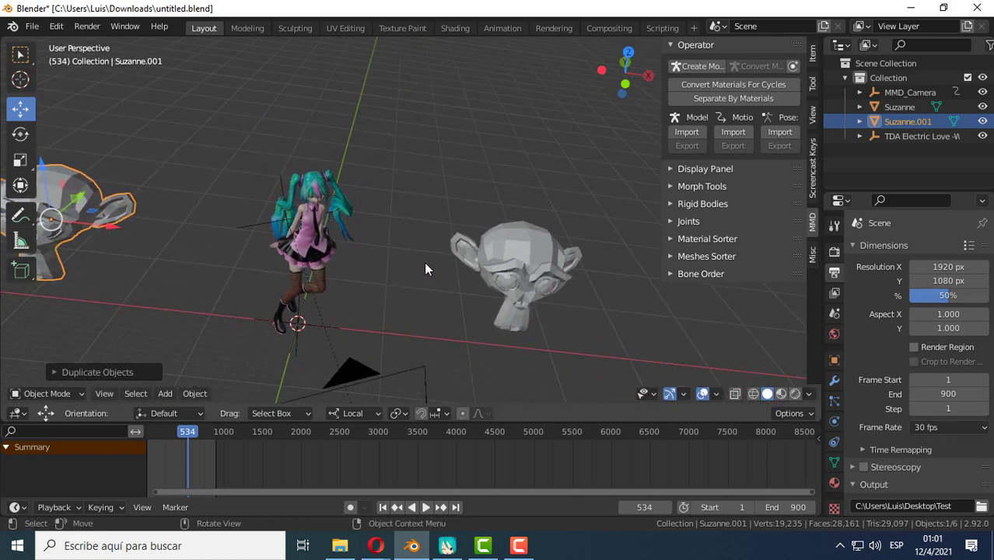
- Save the project, switch to camera view, and start rendering the full animation
left_click(34, 26)
left_click(51, 124)
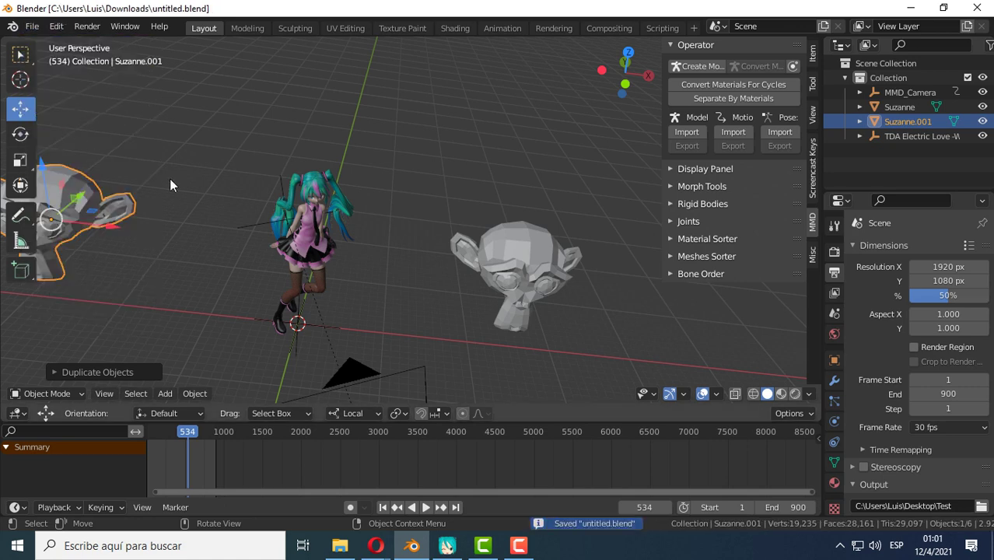
key("KP_0")
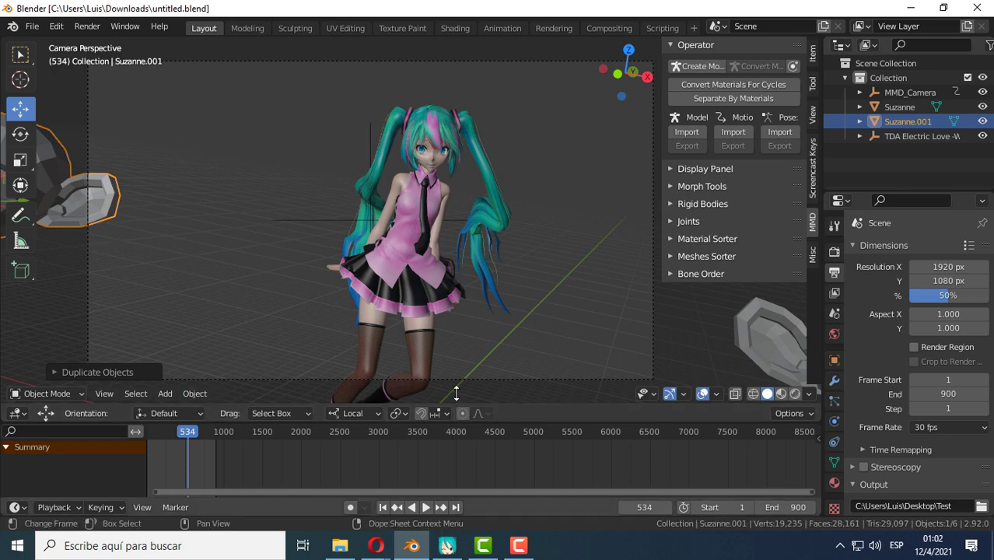
left_click(91, 27)
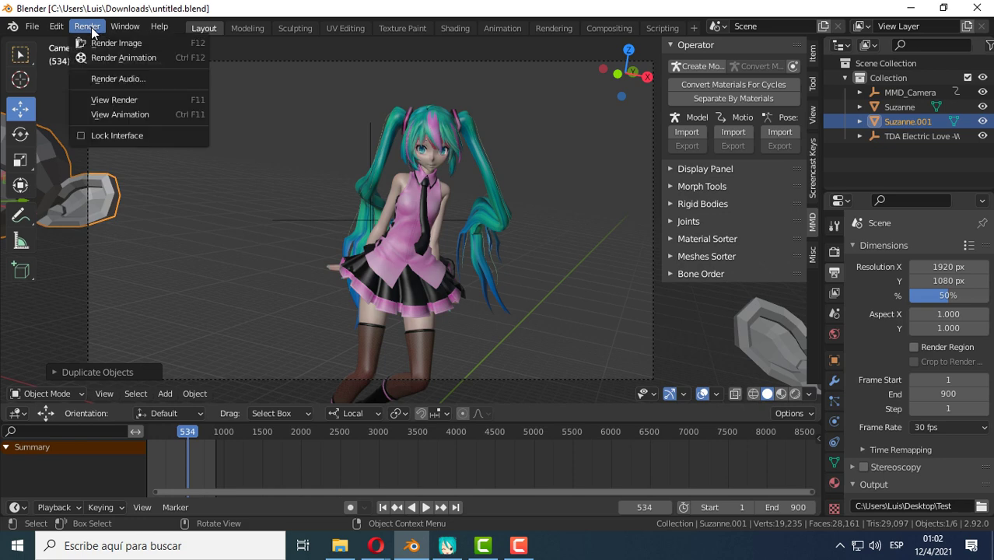
left_click(96, 59)
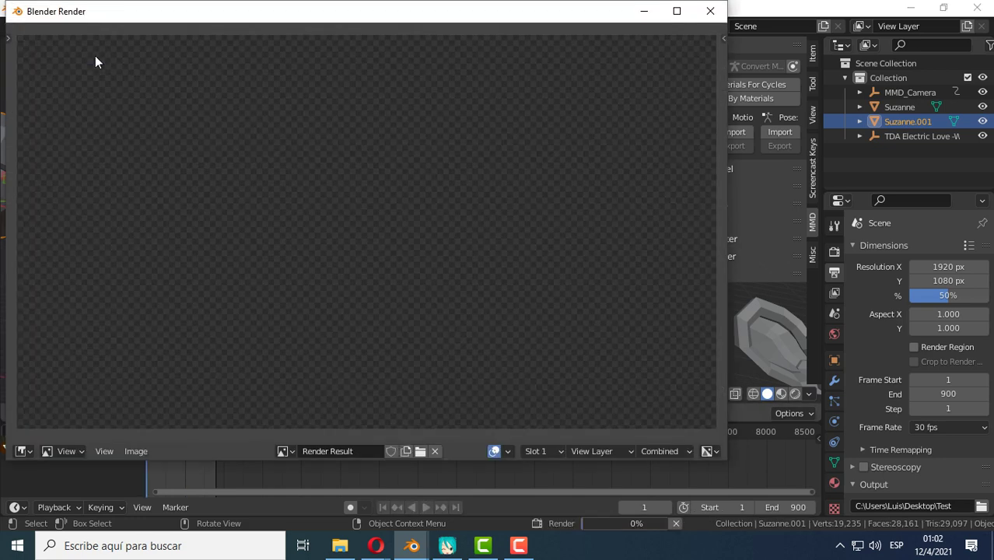